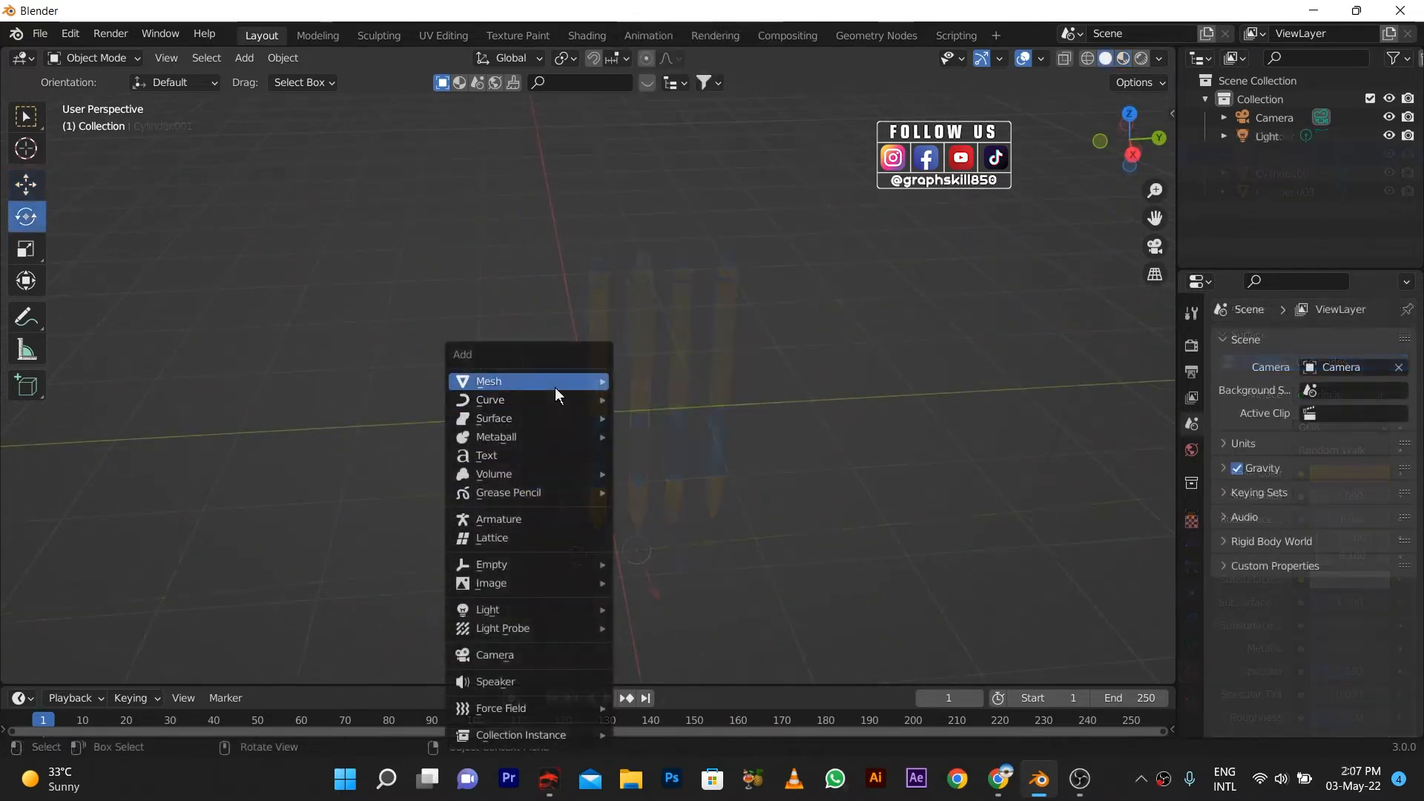
Step: Add a cylinder mesh at the world origin and scale it down uniformly to a small fraction of its size
{"action": "mouse_move", "coordinate": [555, 387]}
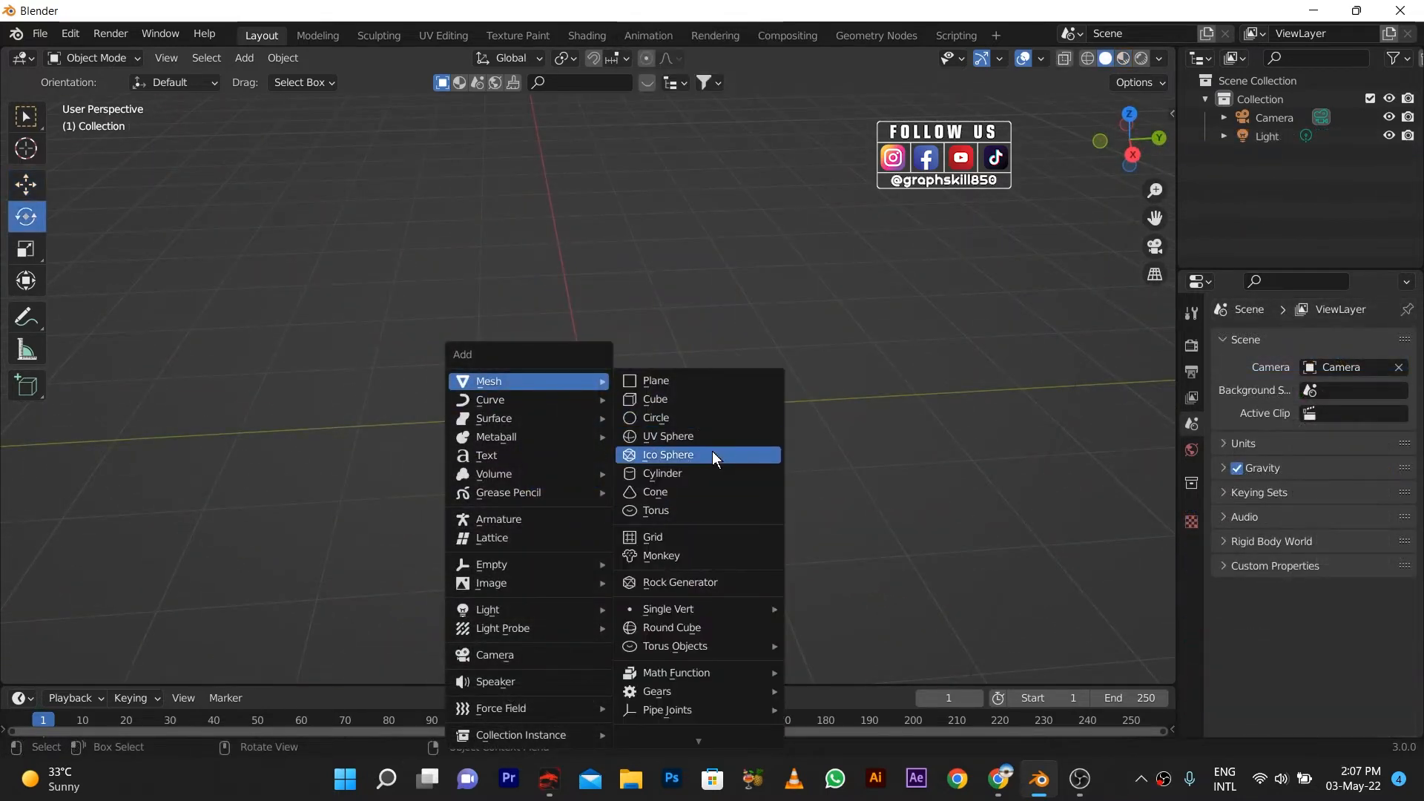
{"action": "left_click", "coordinate": [685, 472]}
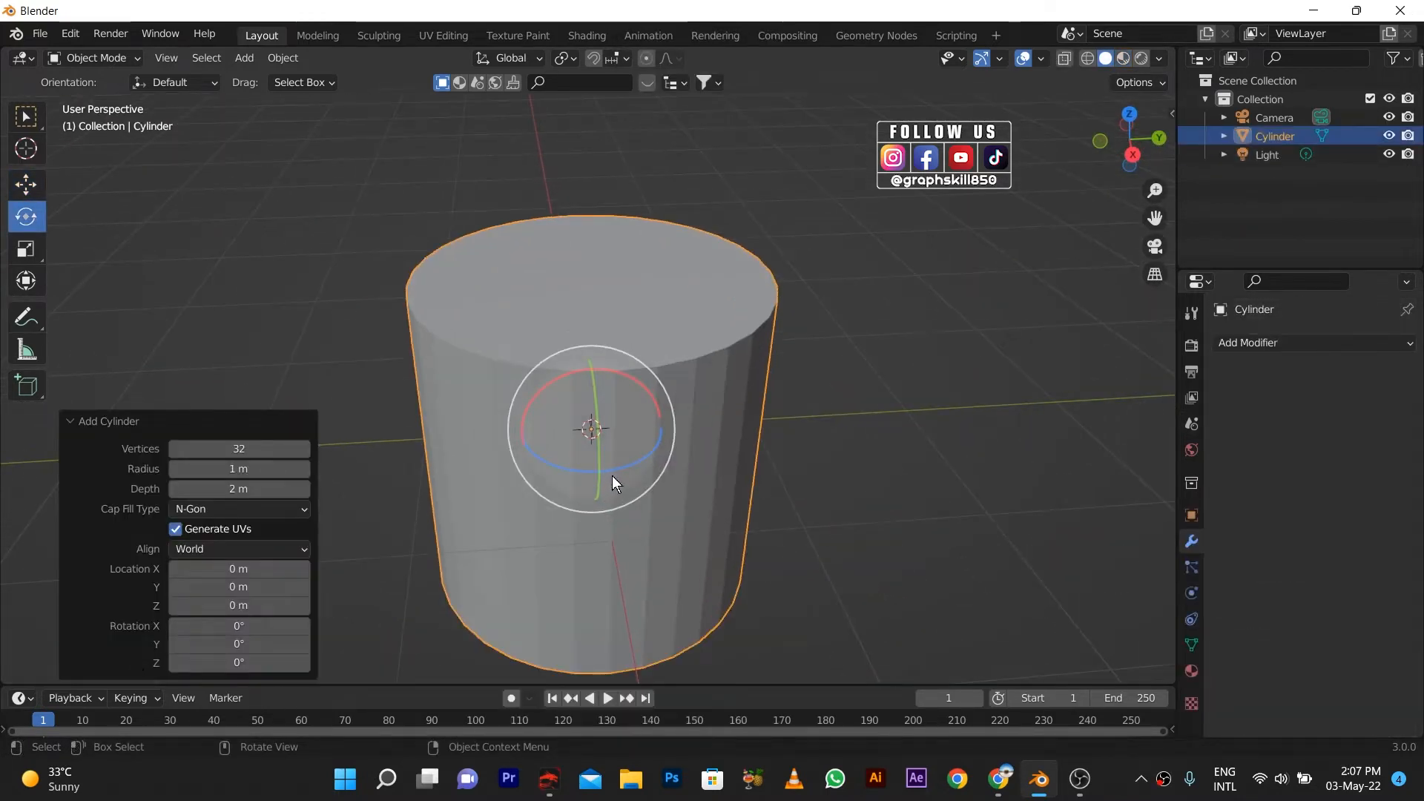
{"action": "middle_click_drag", "start_coordinate": [612, 475], "coordinate": [519, 468]}
{"action": "key", "text": "s"}
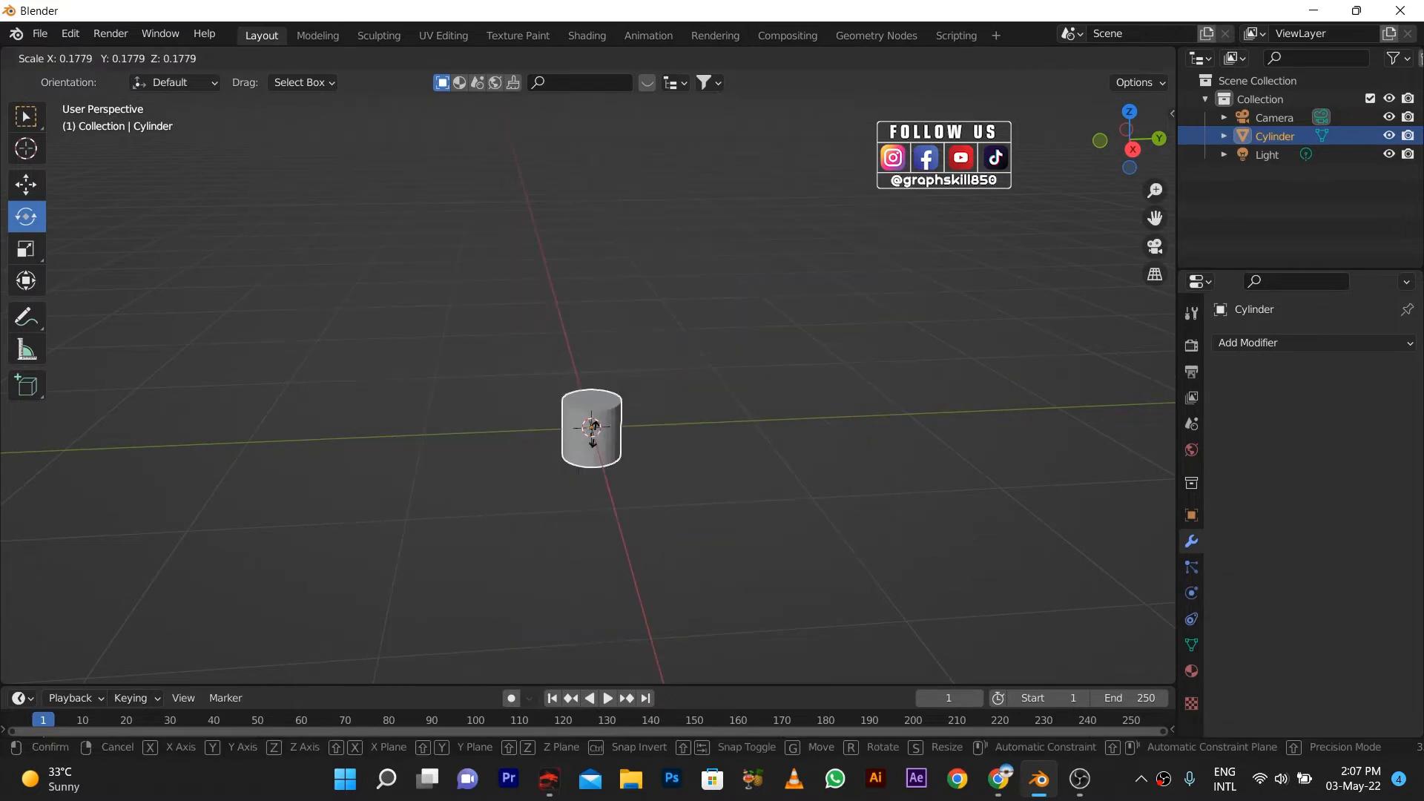
{"action": "left_click", "coordinate": [590, 448]}
Step: Stretch the cylinder into a tall rod by raising its top vertices along Z in two moves, the second about 2.17 m
{"action": "key", "text": "Tab"}
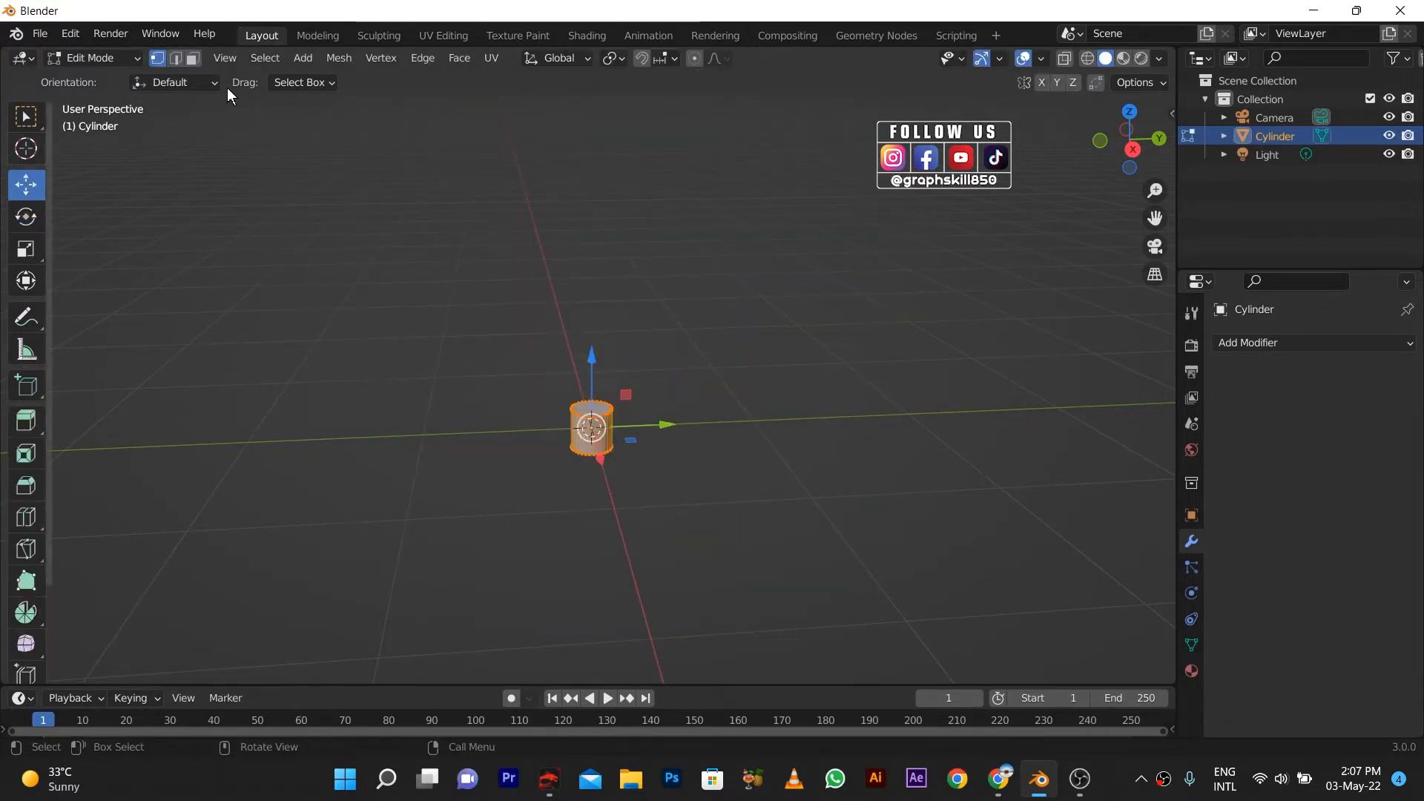
{"action": "left_click_drag", "start_coordinate": [482, 363], "coordinate": [694, 423]}
{"action": "left_click_drag", "start_coordinate": [591, 338], "coordinate": [607, 56]}
{"action": "scroll", "coordinate": [661, 512], "scroll_direction": "down", "scroll_amount": 4}
{"action": "left_click_drag", "start_coordinate": [592, 241], "coordinate": [592, 115]}
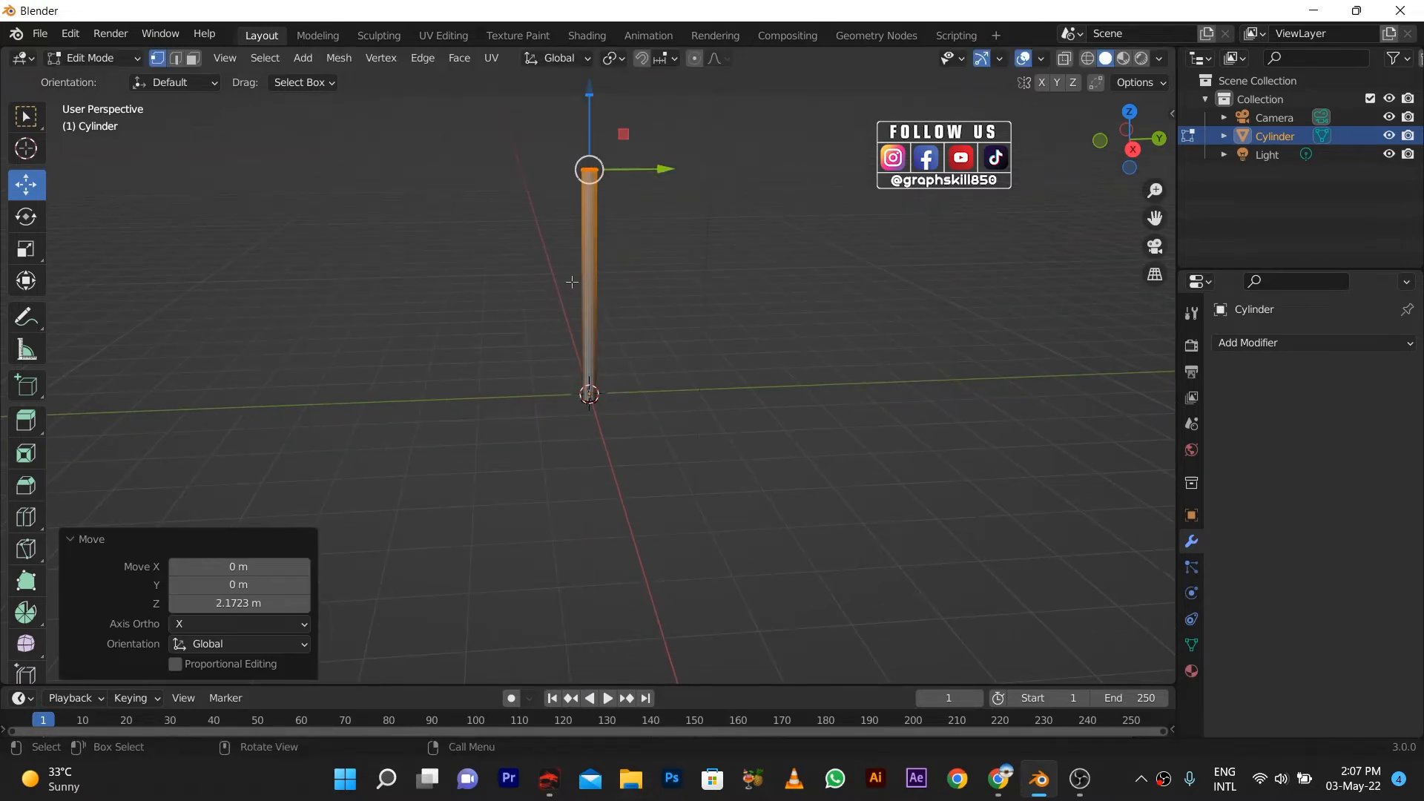
Step: Extrude the rod's top face upward by about 0.032 m to form a narrow ring of faces
{"action": "middle_click_drag", "start_coordinate": [573, 279], "coordinate": [586, 308]}
{"action": "middle_click_drag", "start_coordinate": [588, 217], "coordinate": [620, 364], "text": "shift"}
{"action": "scroll", "coordinate": [620, 363], "scroll_direction": "up", "scroll_amount": 7}
{"action": "middle_click_drag", "start_coordinate": [757, 327], "coordinate": [544, 347], "text": "shift"}
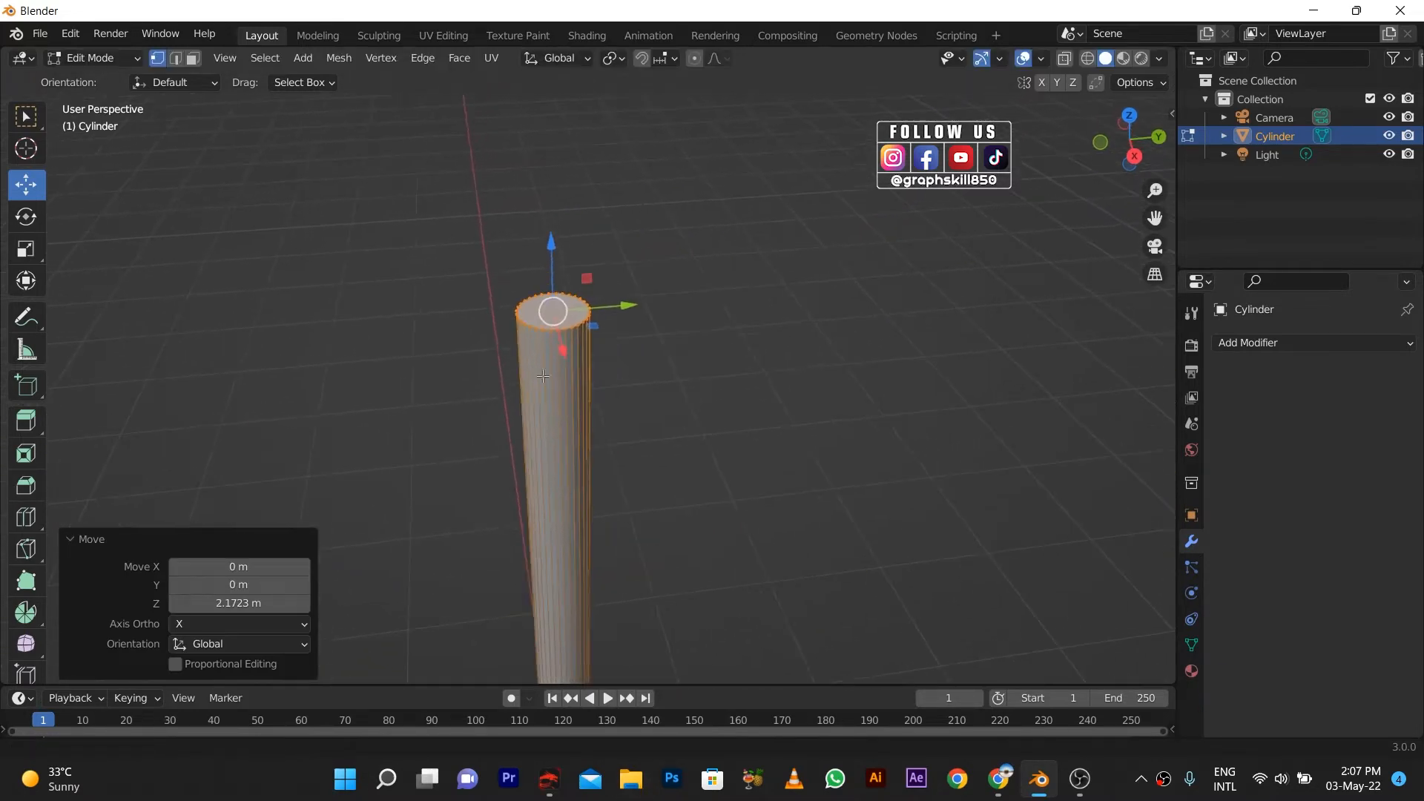
{"action": "left_click", "coordinate": [542, 348]}
{"action": "left_click", "coordinate": [198, 60]}
{"action": "key", "text": "e"}
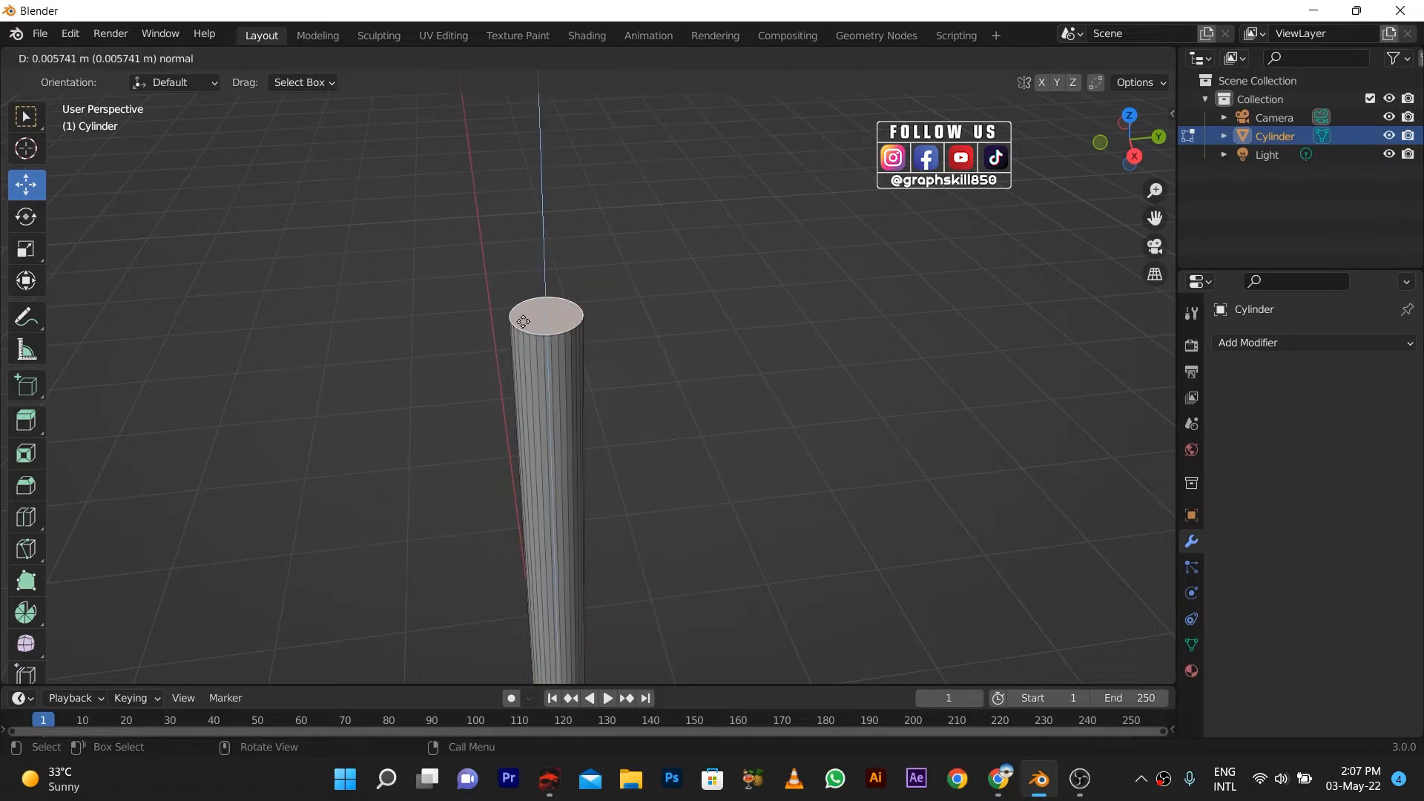
{"action": "left_click", "coordinate": [522, 316]}
{"action": "scroll", "coordinate": [543, 327], "scroll_direction": "up", "scroll_amount": 4}
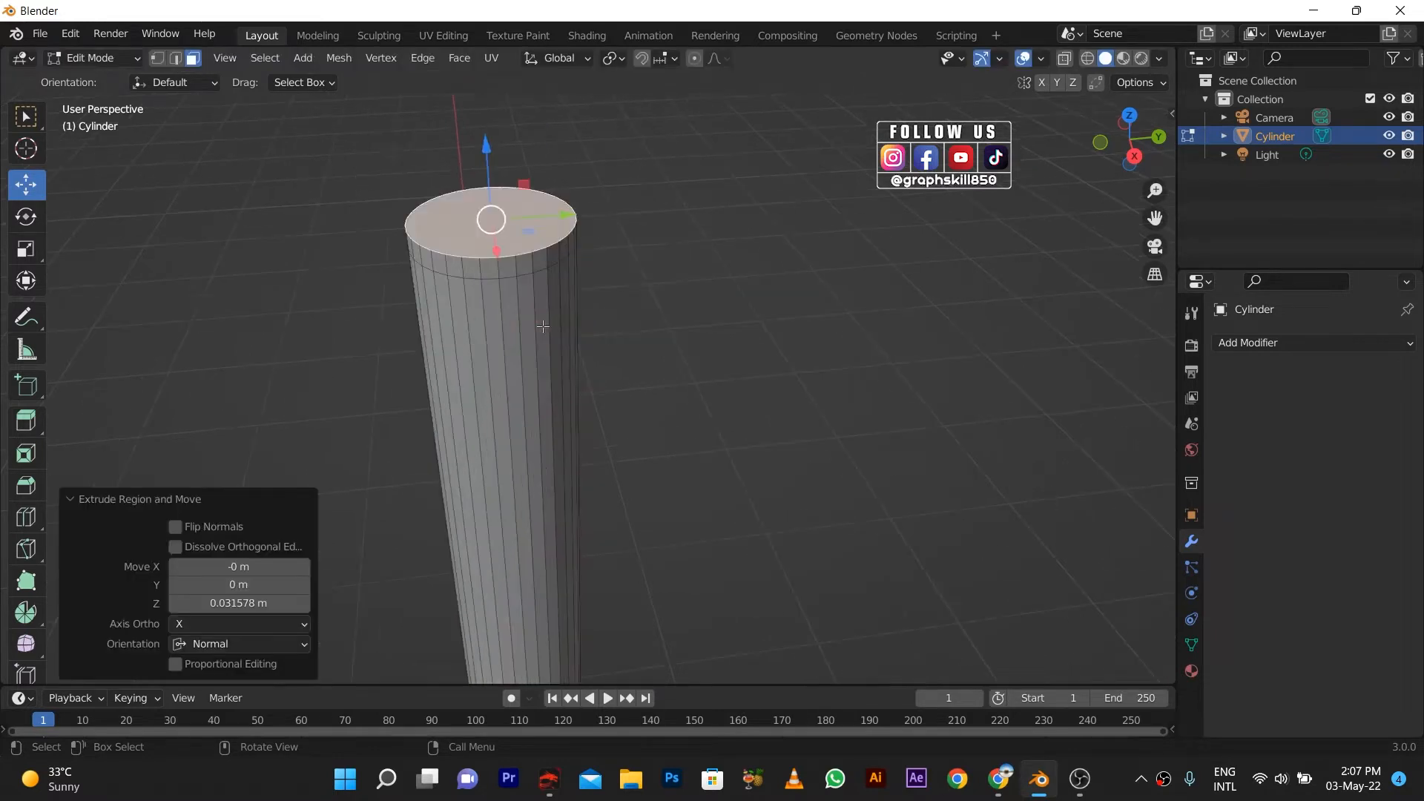
Step: Extrude the ring of faces at the rod's top along their normals with an offset of about 0.0216 m
{"action": "left_click", "coordinate": [488, 271], "text": "alt"}
{"action": "key", "text": "alt+e"}
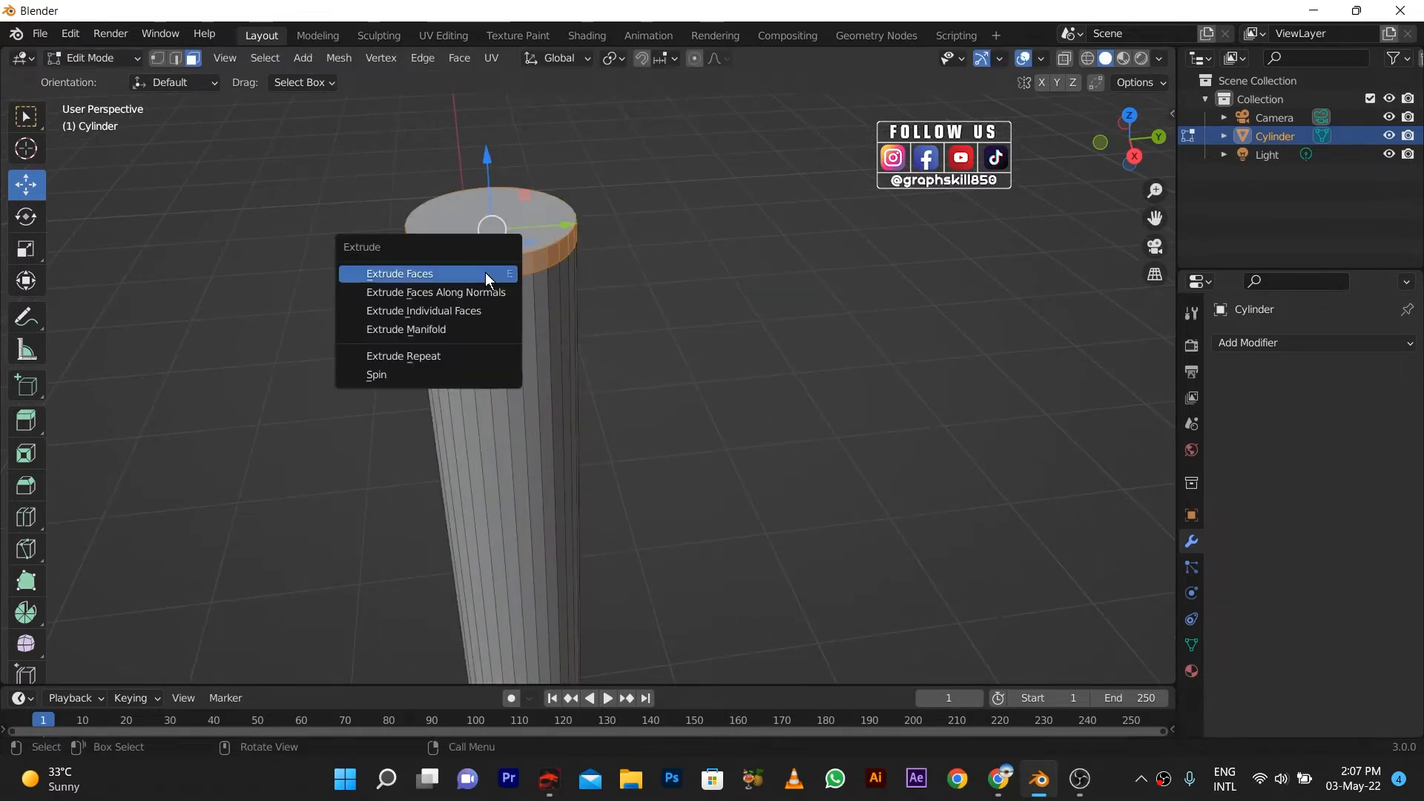
{"action": "left_click", "coordinate": [474, 290]}
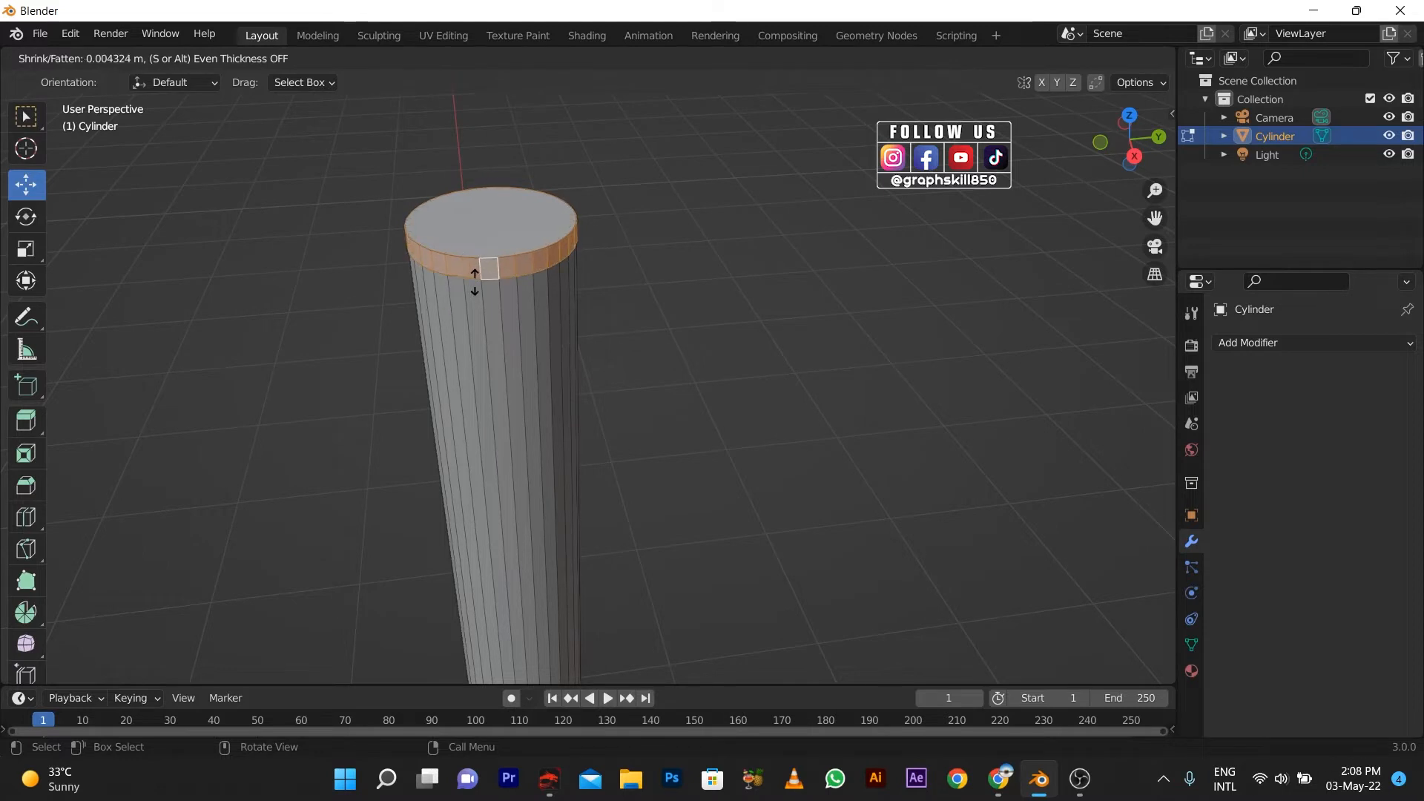
{"action": "left_click", "coordinate": [474, 260]}
{"action": "middle_click_drag", "start_coordinate": [469, 331], "coordinate": [537, 424]}
{"action": "scroll", "coordinate": [464, 311], "scroll_direction": "down", "scroll_amount": 7}
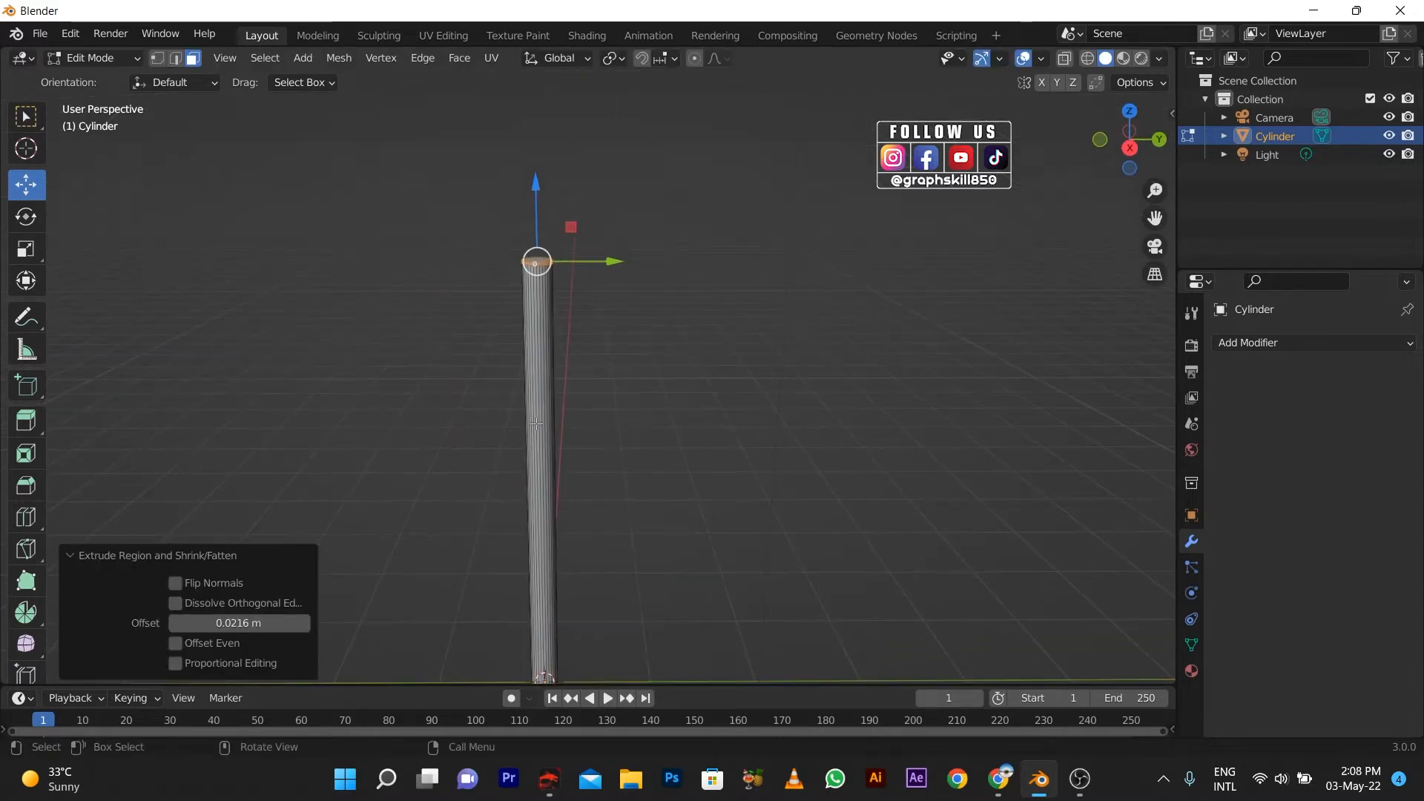
Step: Shorten the whole cylinder in Object Mode by scaling it to 0.870 along Z
{"action": "key", "text": "Tab"}
{"action": "middle_click_drag", "start_coordinate": [661, 422], "coordinate": [658, 363]}
{"action": "key", "text": "s"}
{"action": "key", "text": "z"}
{"action": "left_click", "coordinate": [614, 410]}
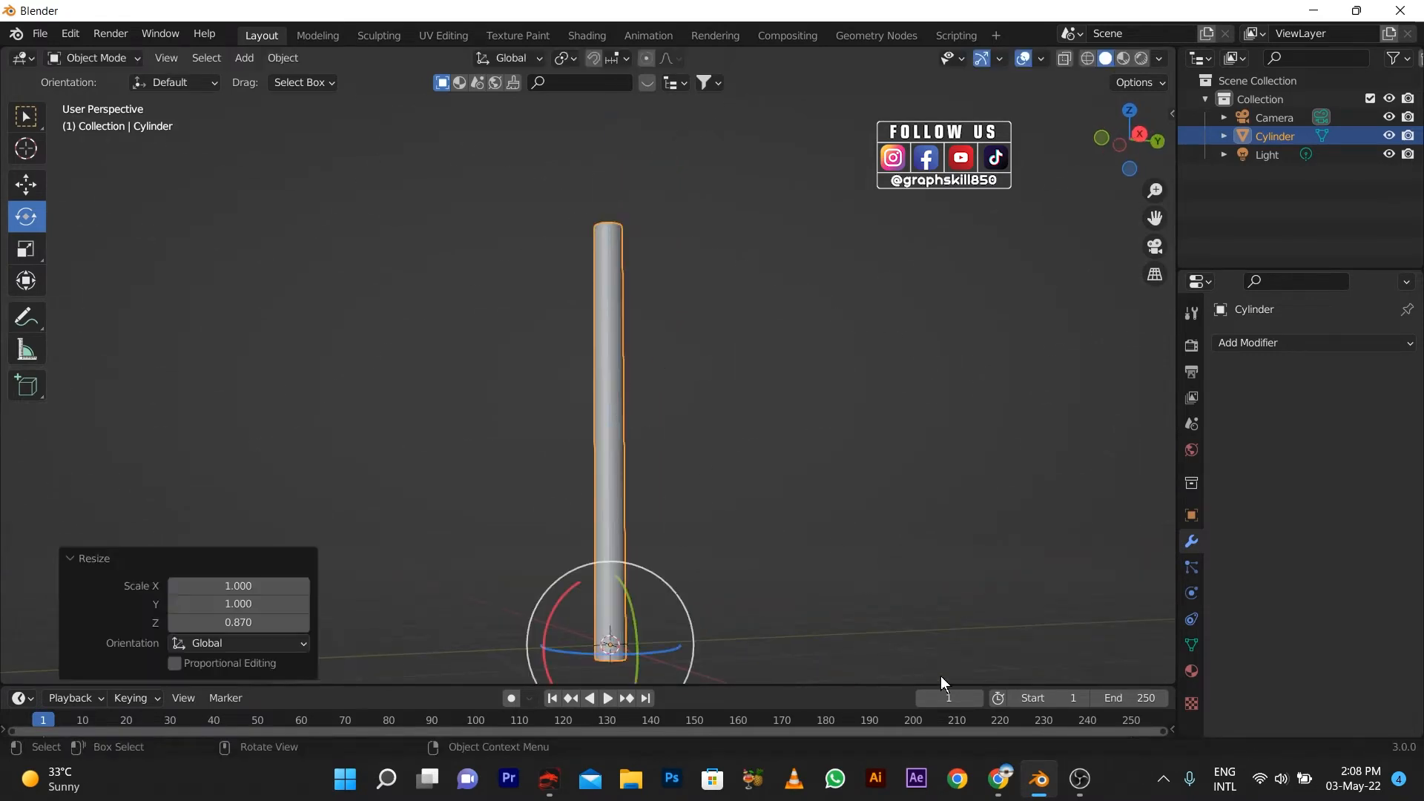
Step: Examine the orange pen reference image in Chrome and return to the model in Blender
{"action": "left_click", "coordinate": [999, 788]}
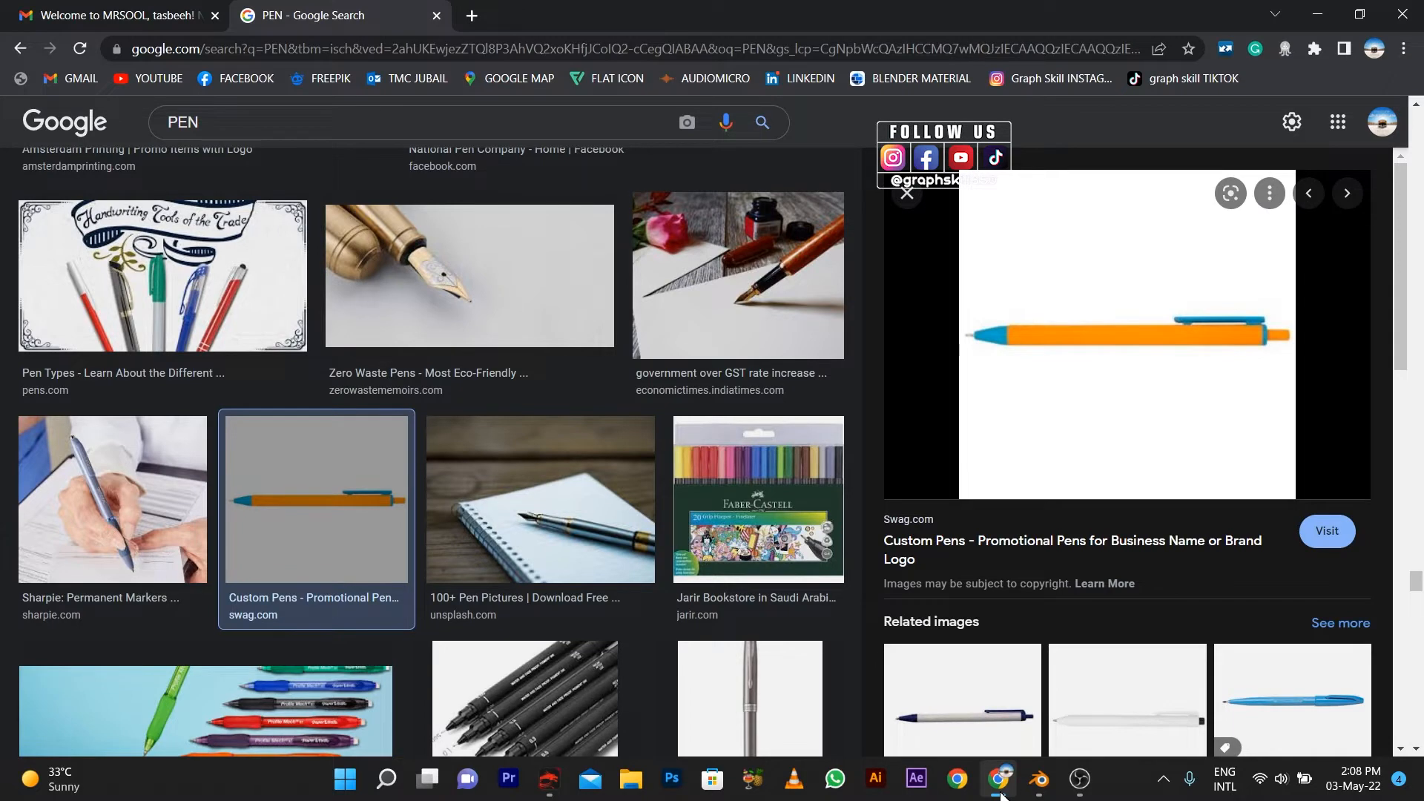
{"action": "left_click", "coordinate": [1001, 794]}
{"action": "middle_click_drag", "start_coordinate": [518, 326], "coordinate": [598, 349]}
{"action": "scroll", "coordinate": [598, 349], "scroll_direction": "up", "scroll_amount": 4}
{"action": "scroll", "coordinate": [570, 342], "scroll_direction": "down", "scroll_amount": 2}
Step: Raise the cylinder's top face by about 0.06 m in Edit Mode to make the upper collar taller
{"action": "left_click", "coordinate": [627, 331]}
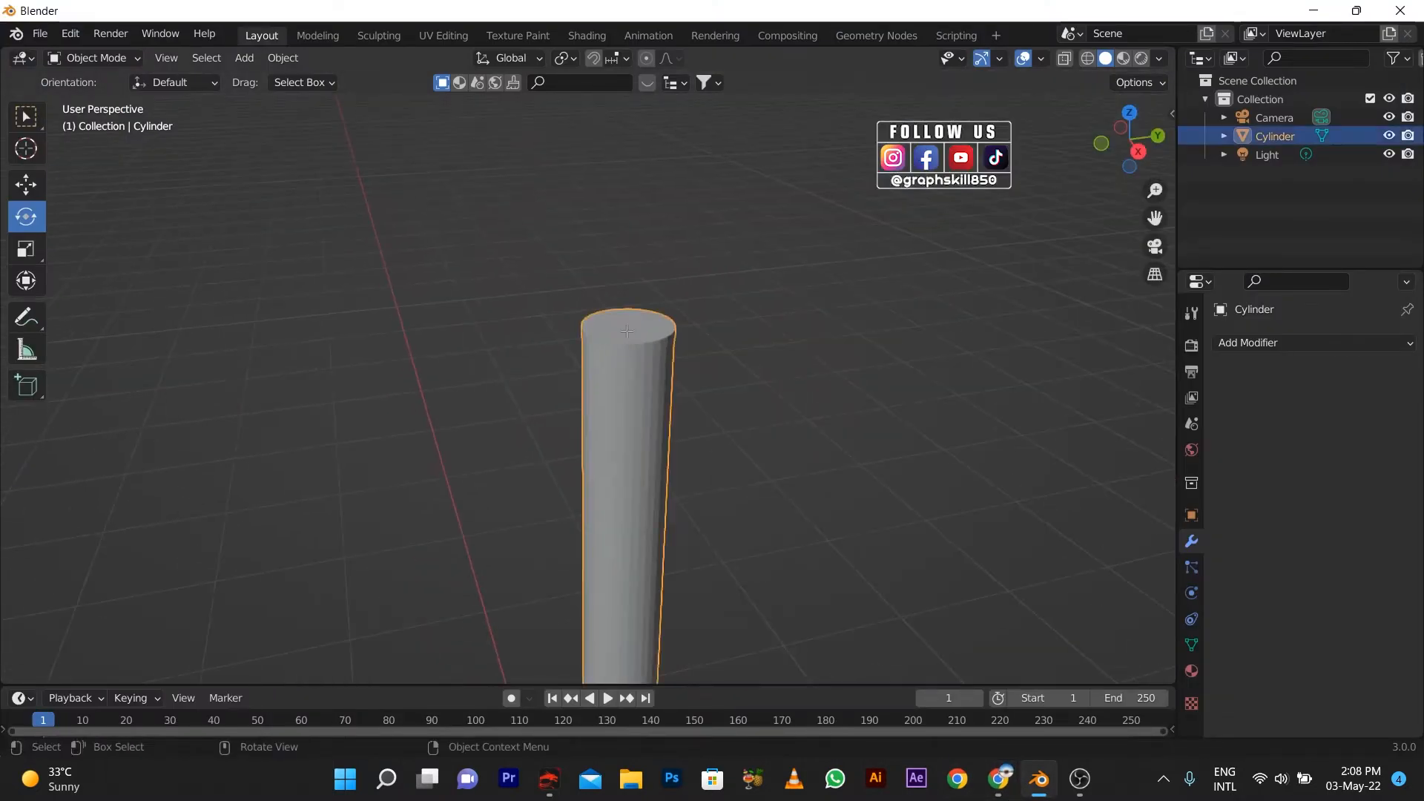
{"action": "key", "text": "Tab"}
{"action": "scroll", "coordinate": [619, 331], "scroll_direction": "up", "scroll_amount": 4}
{"action": "left_click", "coordinate": [614, 252]}
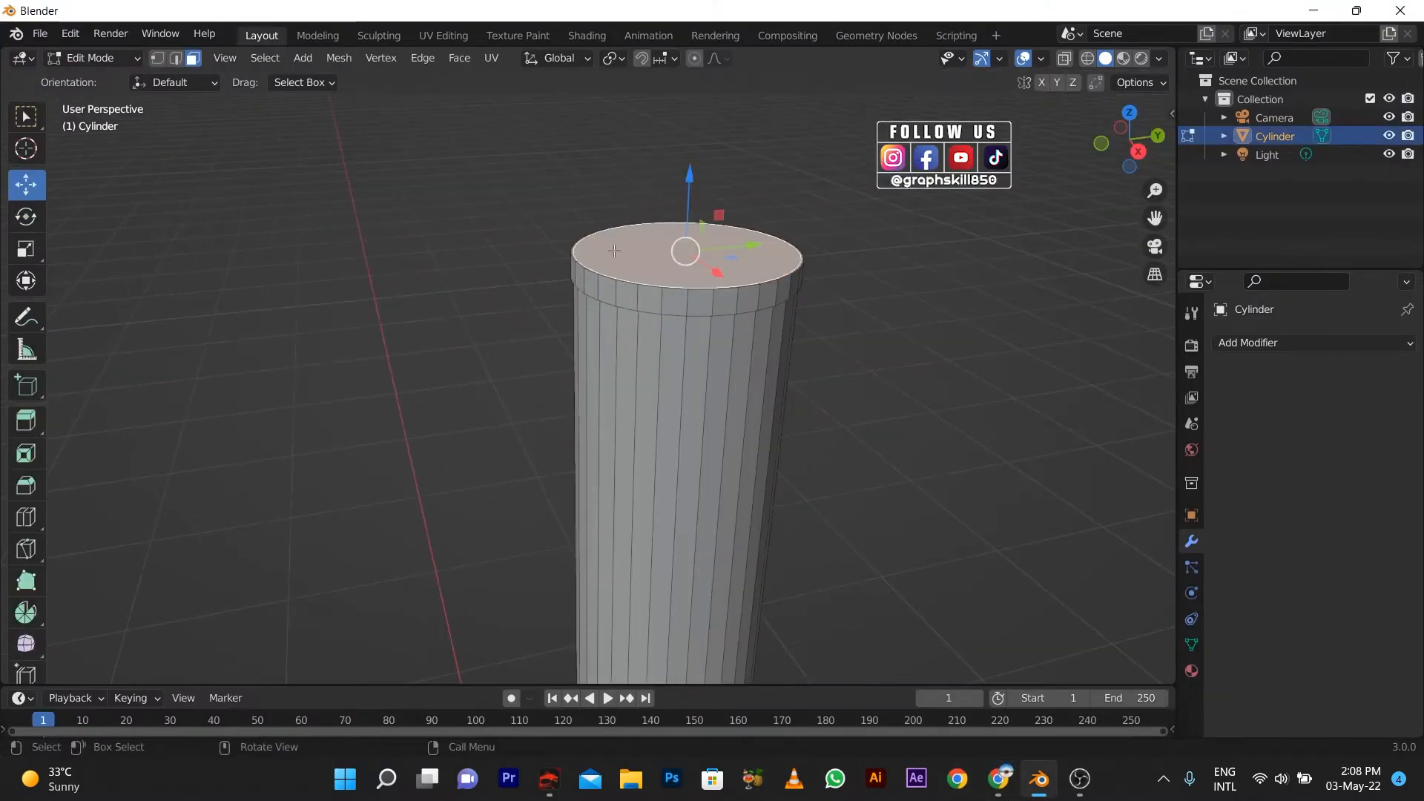
{"action": "left_click", "coordinate": [623, 292], "text": "alt"}
{"action": "key", "text": "Tab"}
{"action": "scroll", "coordinate": [623, 293], "scroll_direction": "up", "scroll_amount": 3}
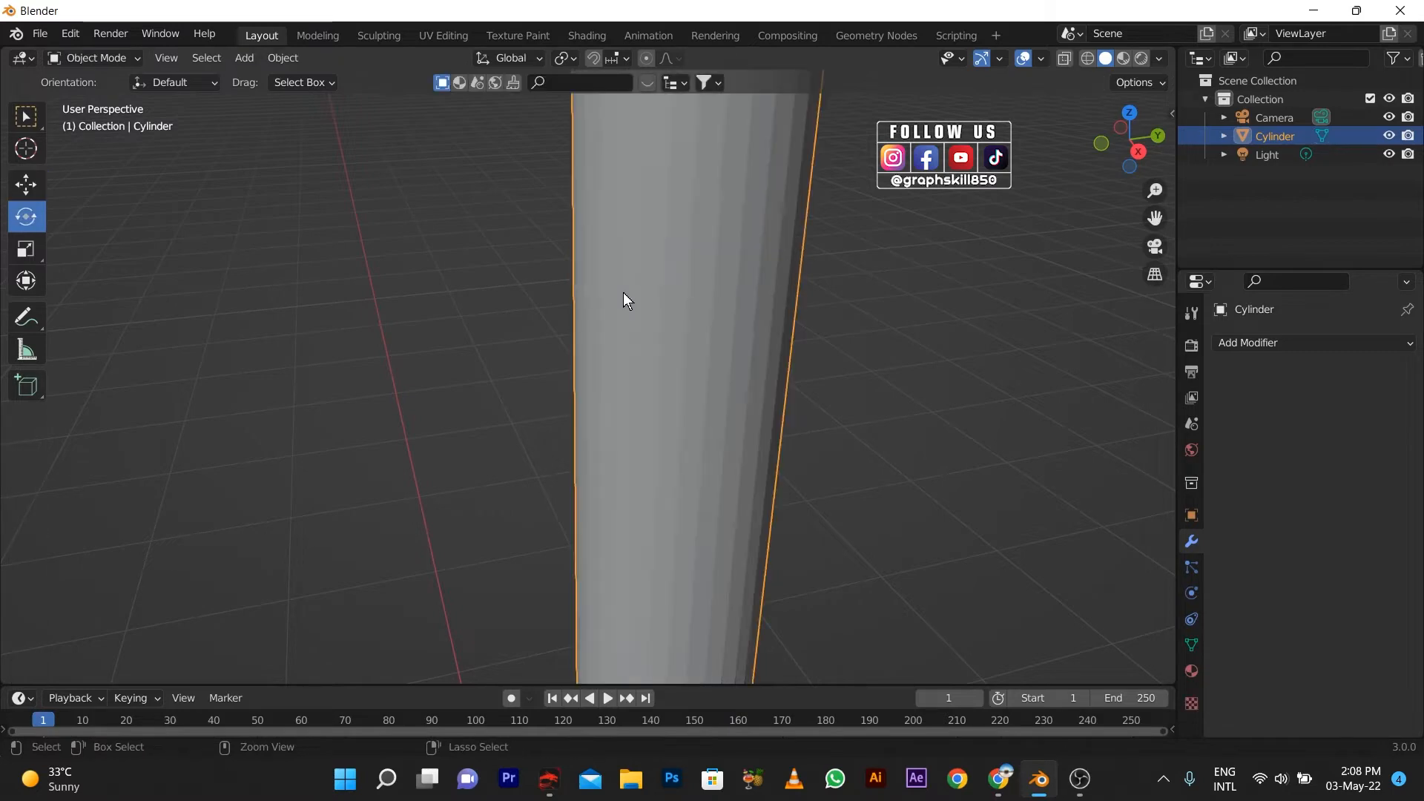
{"action": "key", "text": "Tab"}
{"action": "scroll", "coordinate": [631, 295], "scroll_direction": "down", "scroll_amount": 10}
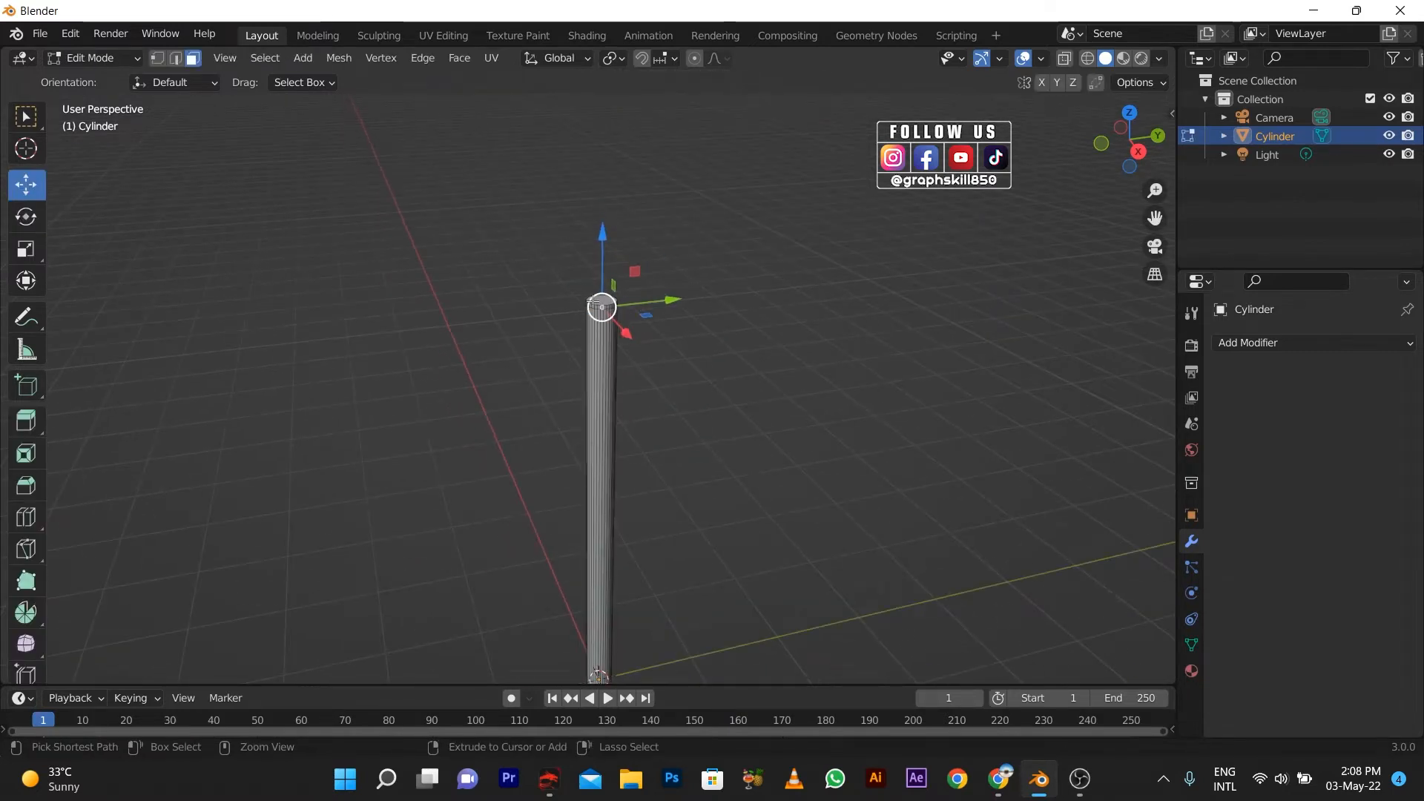
{"action": "scroll", "coordinate": [556, 282], "scroll_direction": "up", "scroll_amount": 6}
{"action": "scroll", "coordinate": [555, 282], "scroll_direction": "down", "scroll_amount": 3}
{"action": "key", "text": "e"}
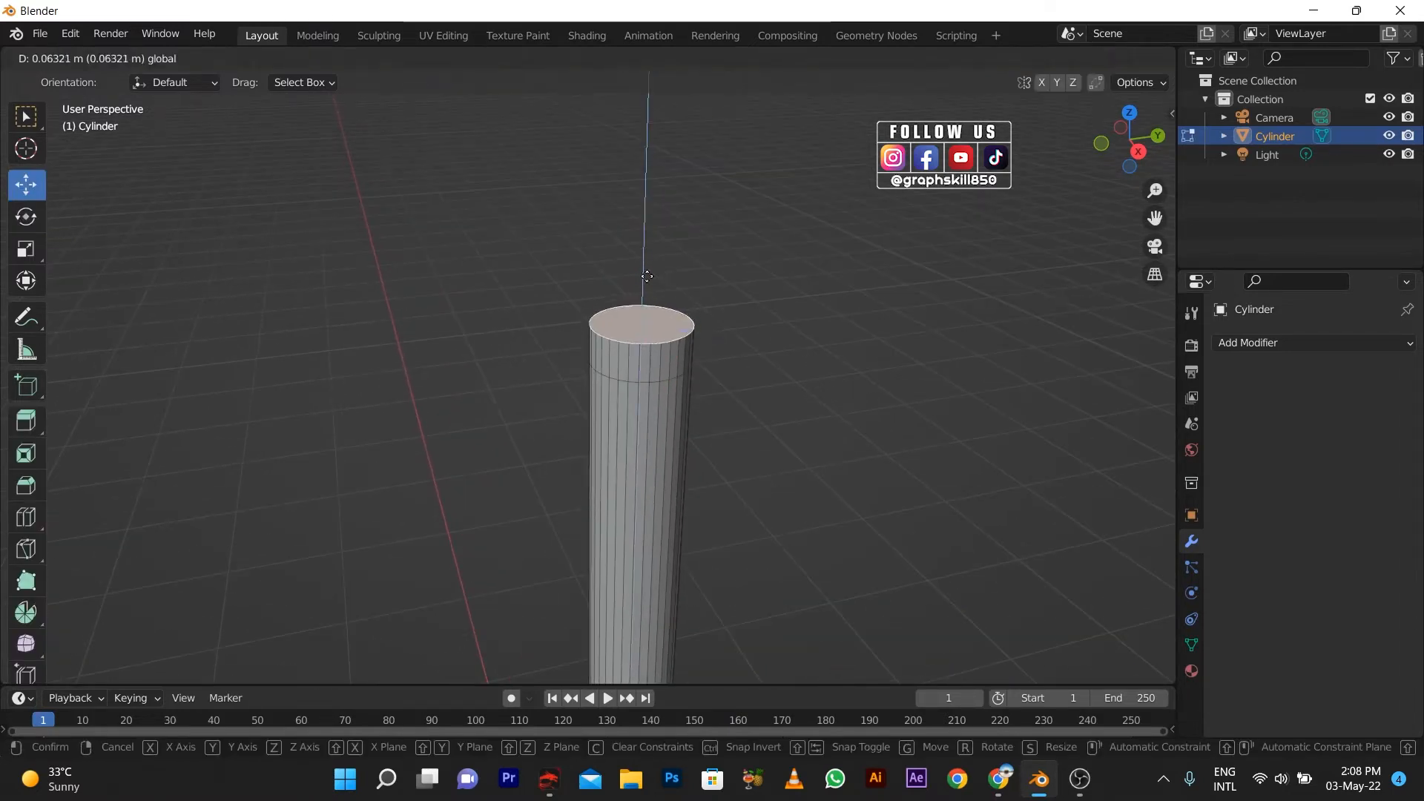
{"action": "left_click", "coordinate": [642, 326]}
Step: Inset the top face by about 0.418 m and enlarge the inner face by a factor of 1.161
{"action": "key", "text": "i"}
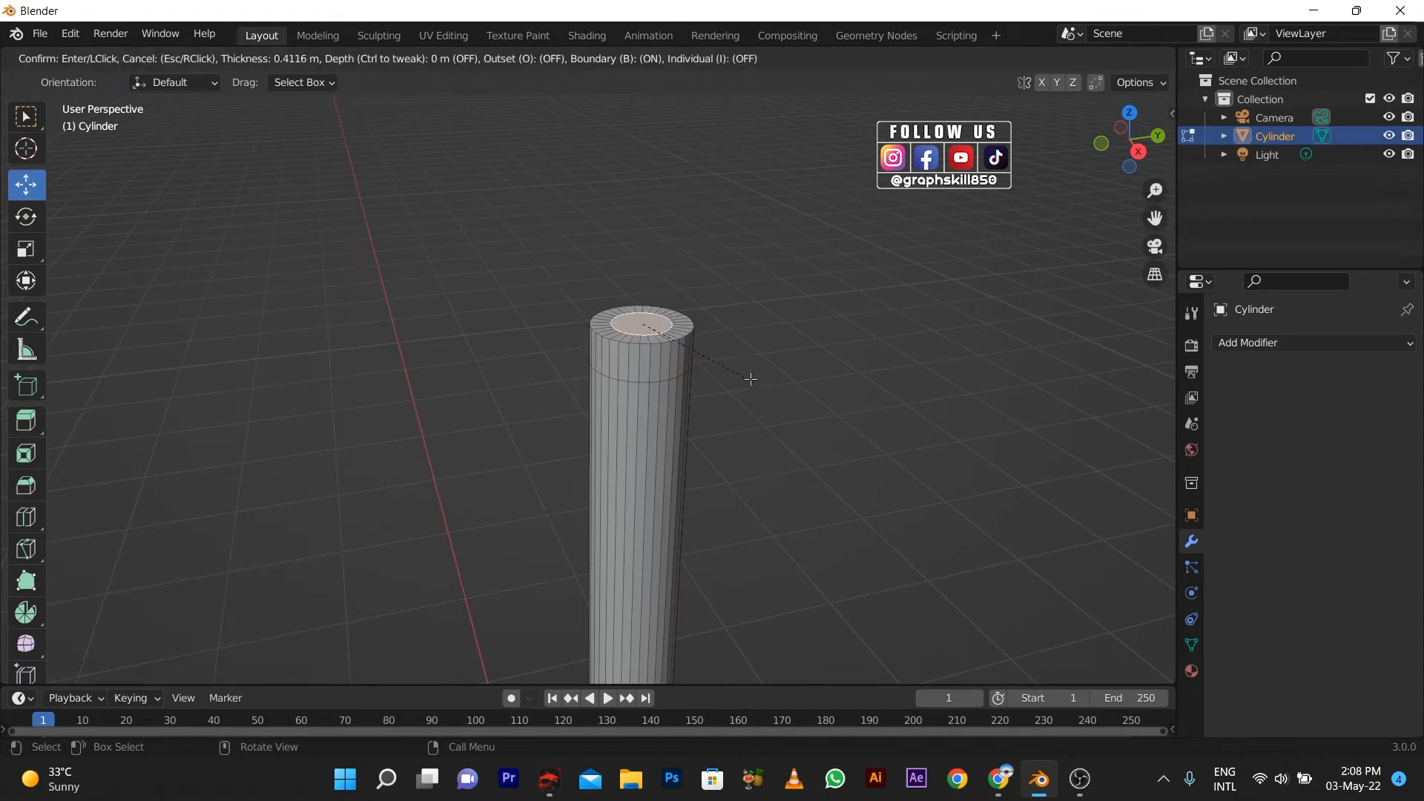
{"action": "left_click", "coordinate": [749, 378]}
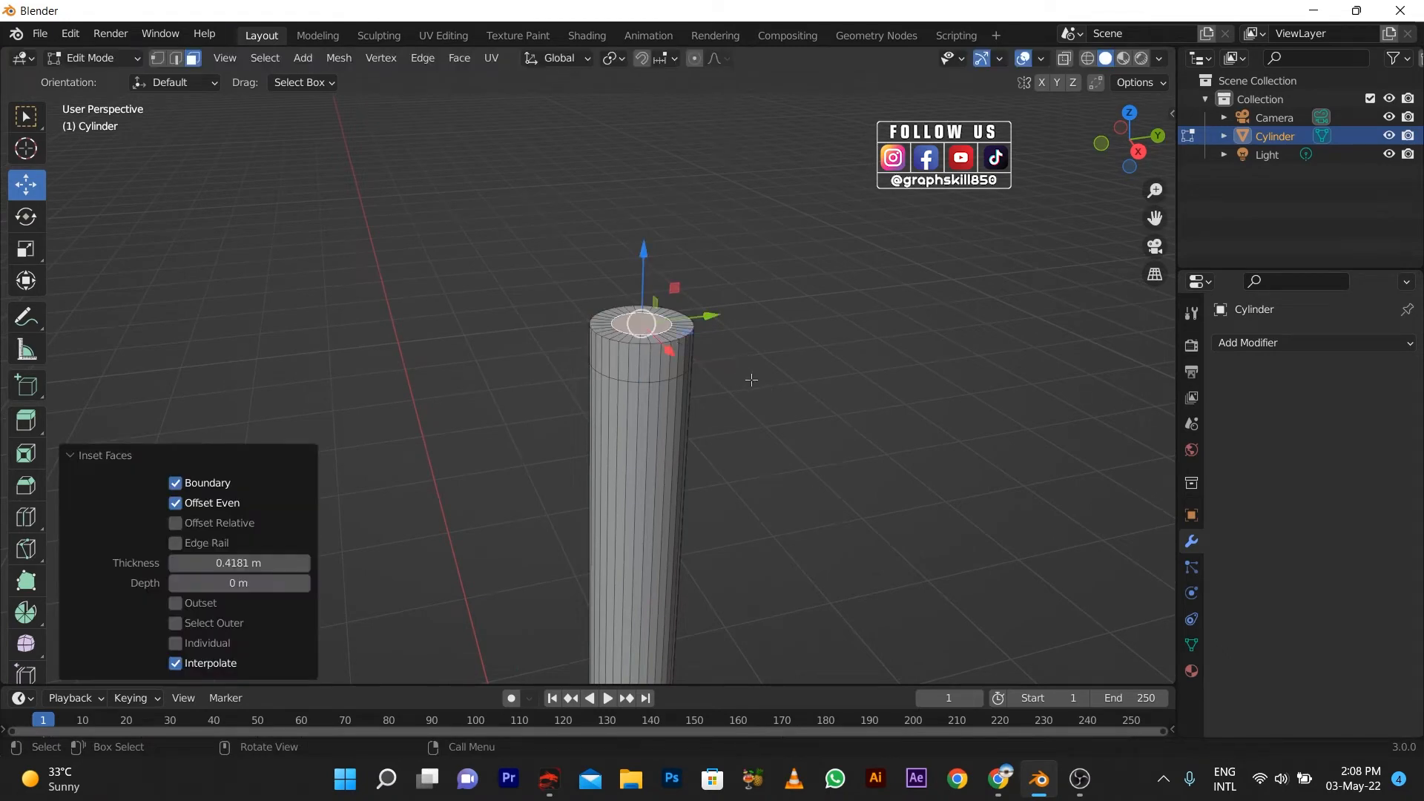
{"action": "key", "text": "s"}
{"action": "left_click", "coordinate": [776, 393]}
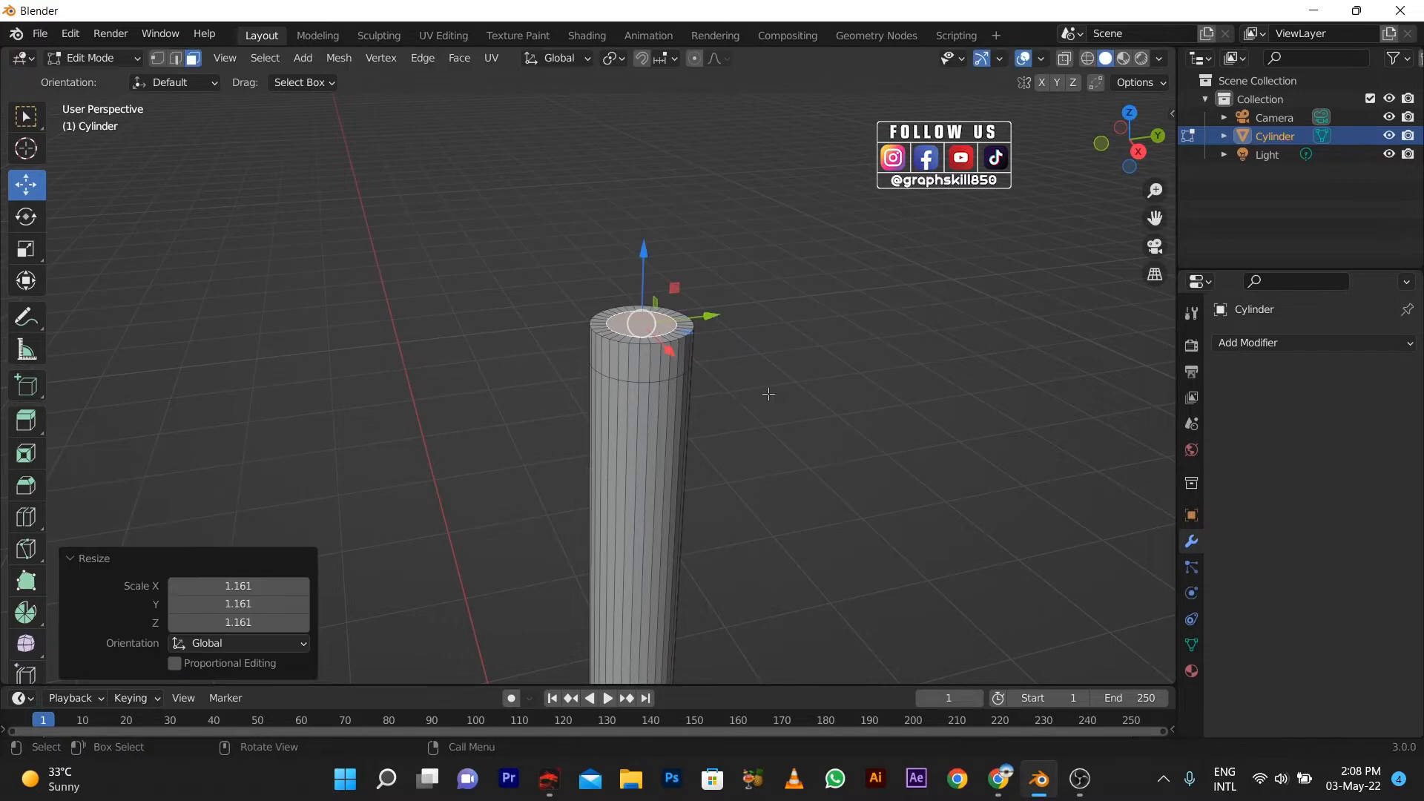
Step: Extrude the inner face about 0.099 m down into the barrel and inset it by about 0.058 m
{"action": "key", "text": "e"}
{"action": "left_click", "coordinate": [777, 433]}
{"action": "middle_click_drag", "start_coordinate": [678, 406], "coordinate": [688, 438]}
{"action": "key", "text": "i"}
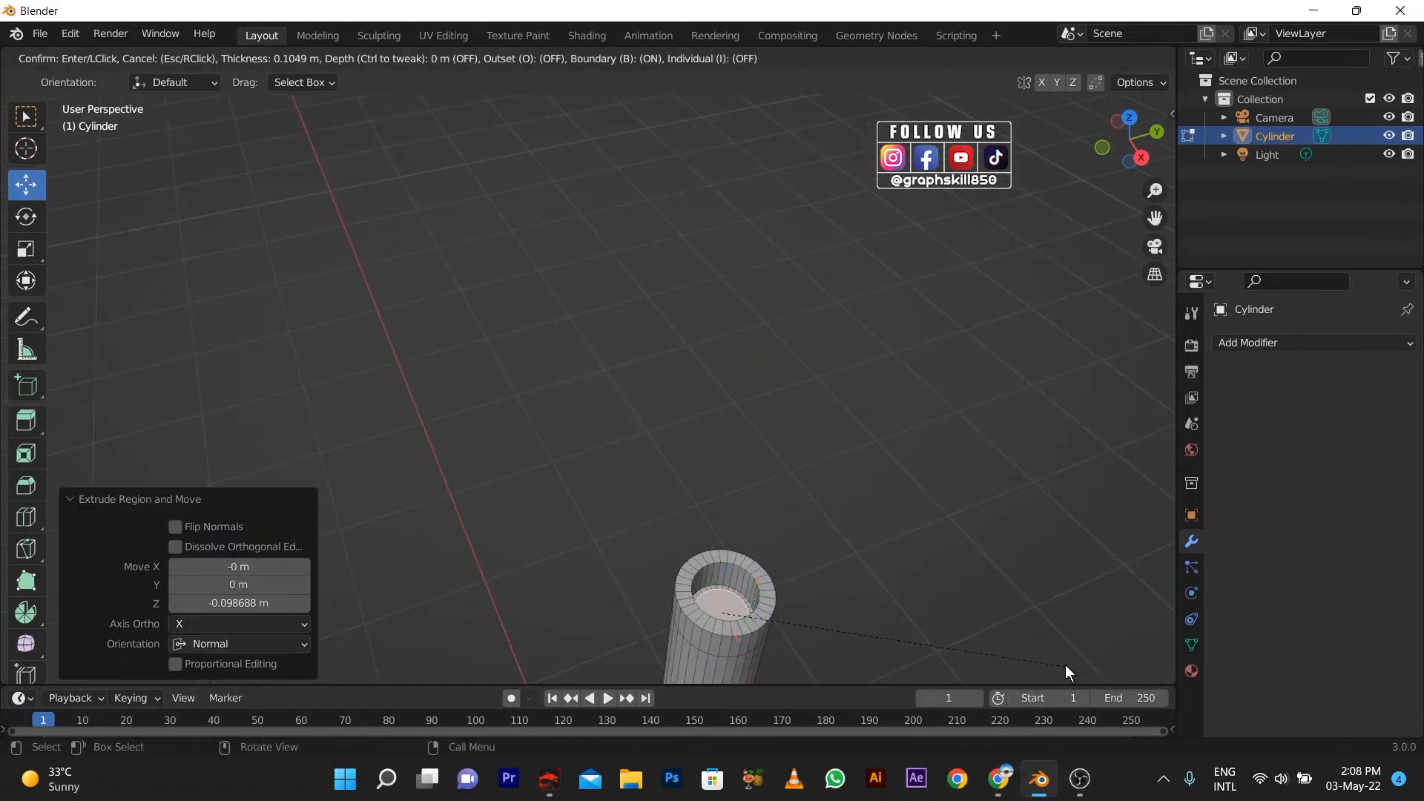
{"action": "left_click", "coordinate": [1068, 662]}
Step: Extrude the recessed inner face upward by about 0.331 m to form the pen's push button
{"action": "key", "text": "e"}
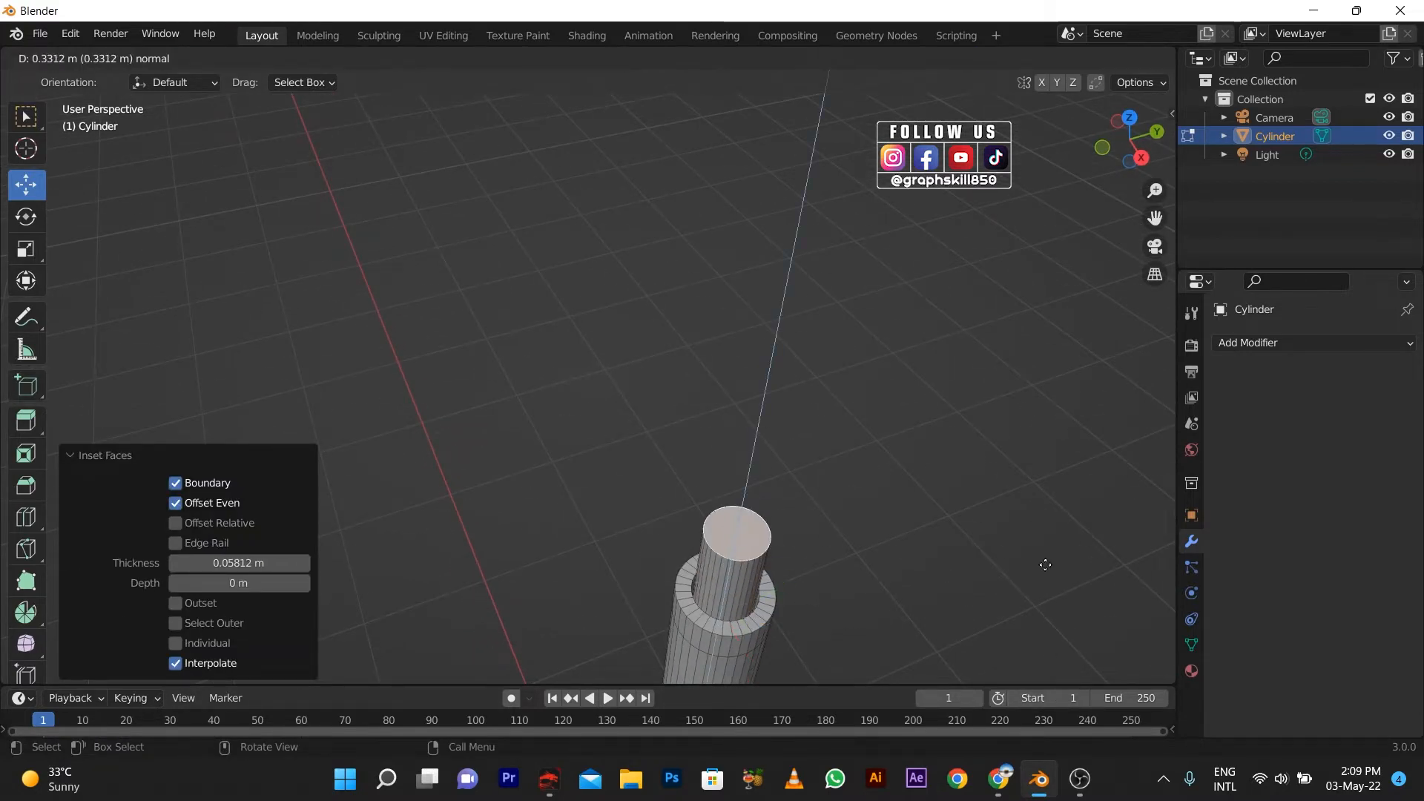
{"action": "left_click", "coordinate": [1043, 566]}
{"action": "mouse_move", "coordinate": [774, 475]}
{"action": "middle_mouse_down"}
{"action": "mouse_move", "coordinate": [774, 432]}
{"action": "mouse_move", "coordinate": [780, 456]}
{"action": "middle_mouse_up"}
Step: Round the push button's top with a five-segment bevel about 0.385 m wide
{"action": "key", "text": "ctrl+b"}
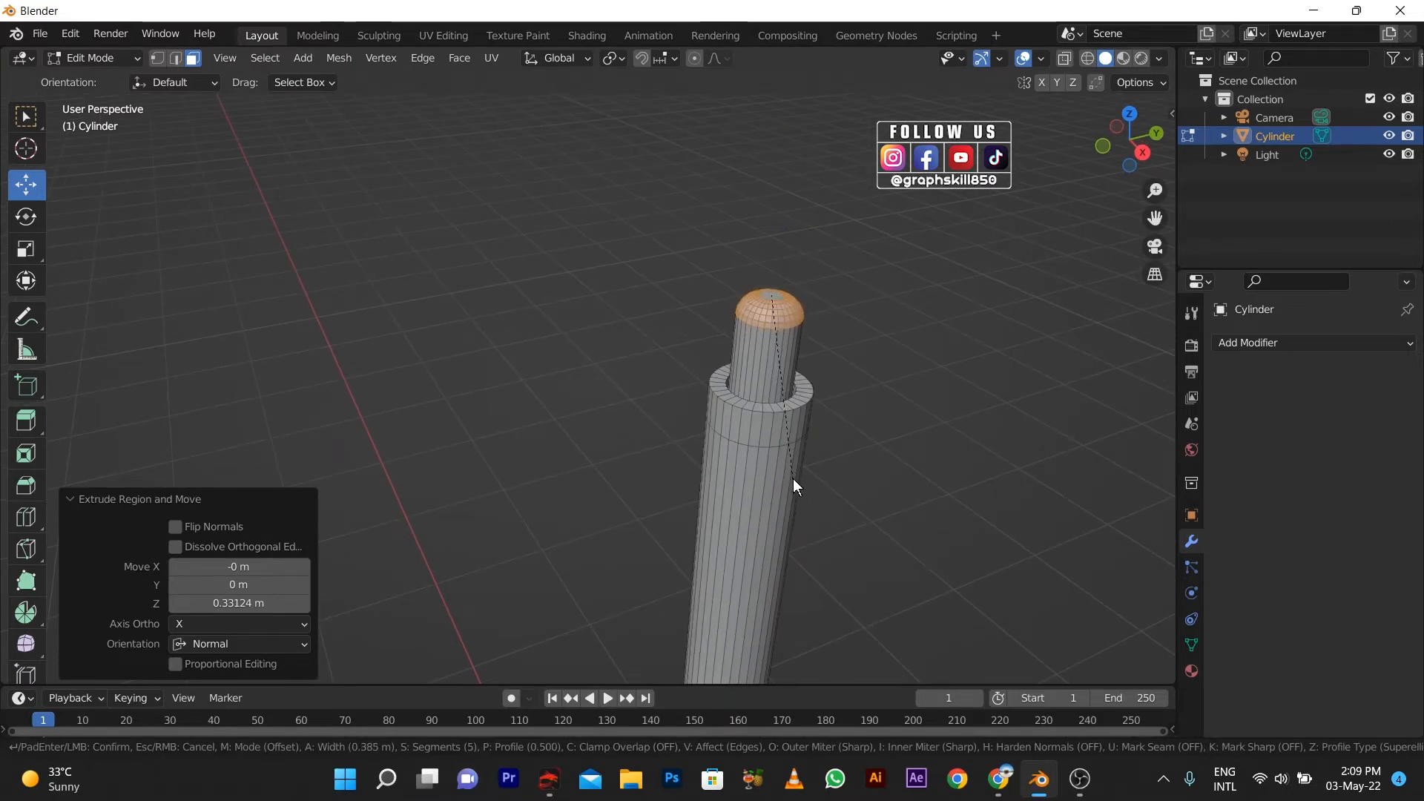
{"action": "scroll", "coordinate": [794, 479], "scroll_direction": "up", "scroll_amount": 4}
{"action": "left_click", "coordinate": [794, 479]}
{"action": "scroll", "coordinate": [742, 420], "scroll_direction": "down", "scroll_amount": 5}
{"action": "key", "text": "Tab"}
{"action": "middle_click_drag", "start_coordinate": [611, 461], "coordinate": [808, 343]}
Step: Add one loop cut around the barrel in front view, slid to just below the collar with a factor of about -0.973
{"action": "key", "text": "Tab"}
{"action": "key", "text": "KP_1"}
{"action": "scroll", "coordinate": [821, 276], "scroll_direction": "up", "scroll_amount": 3}
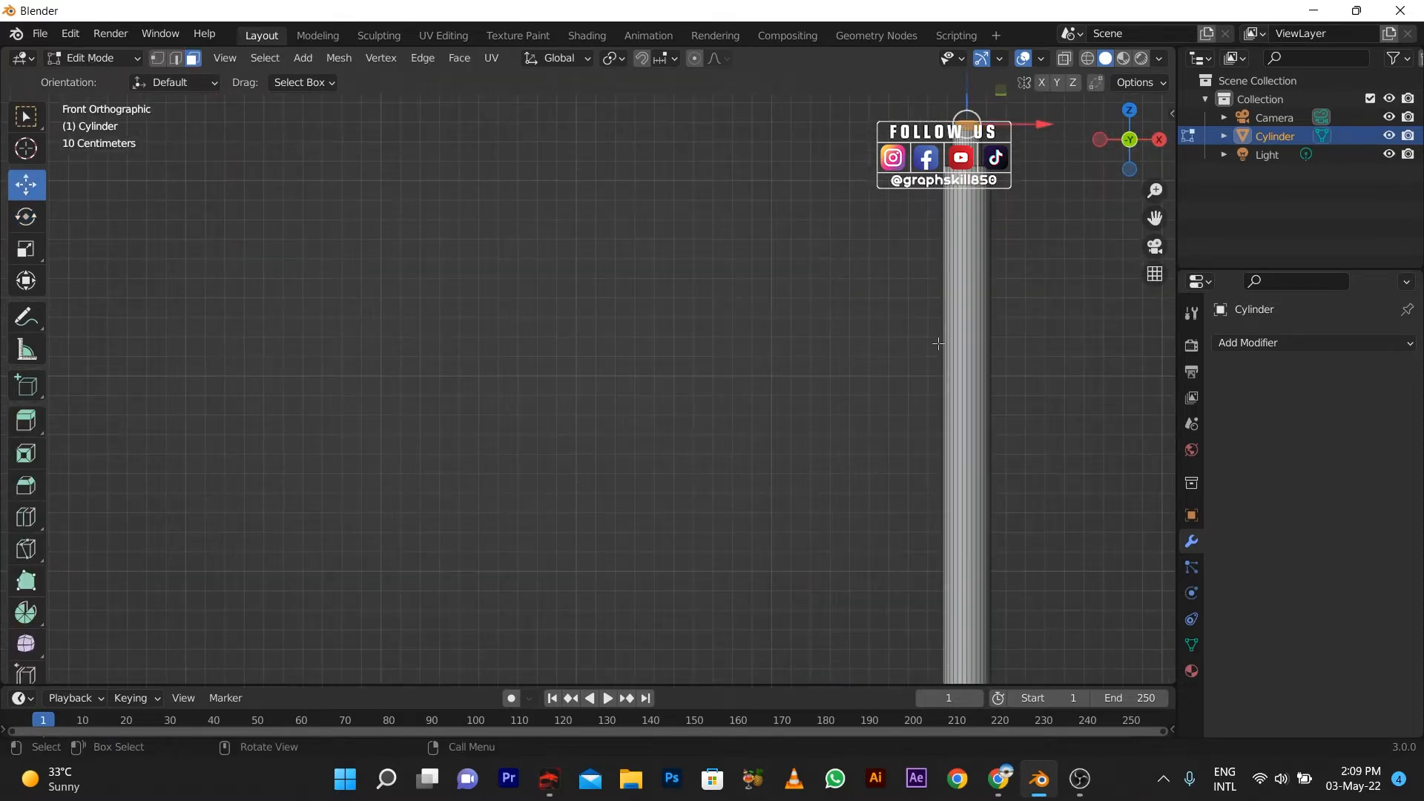
{"action": "middle_click_drag", "start_coordinate": [939, 343], "coordinate": [804, 385]}
{"action": "key", "text": "KP_1"}
{"action": "middle_click_drag", "start_coordinate": [993, 220], "coordinate": [782, 264], "text": "shift"}
{"action": "scroll", "coordinate": [782, 263], "scroll_direction": "up", "scroll_amount": 2}
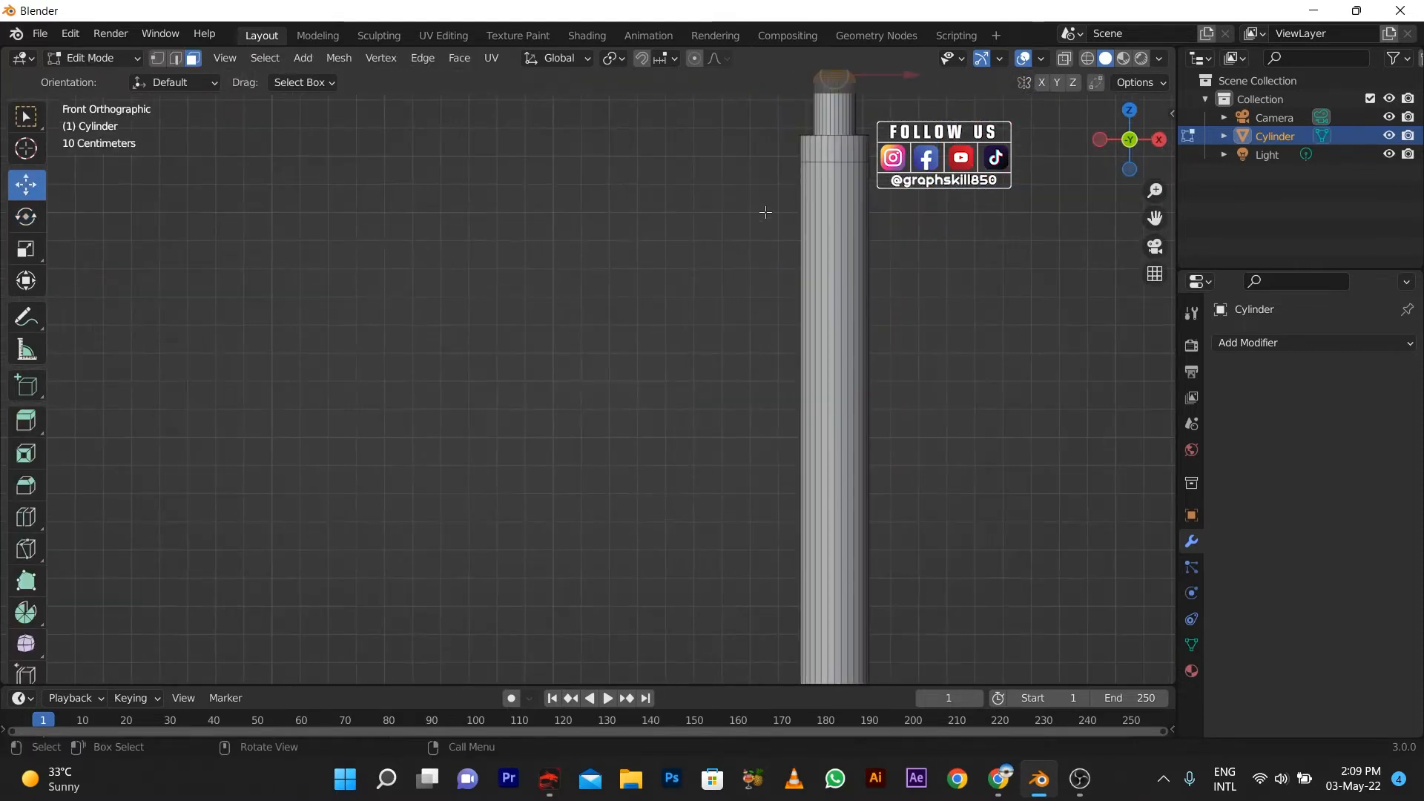
{"action": "key", "text": "ctrl+r"}
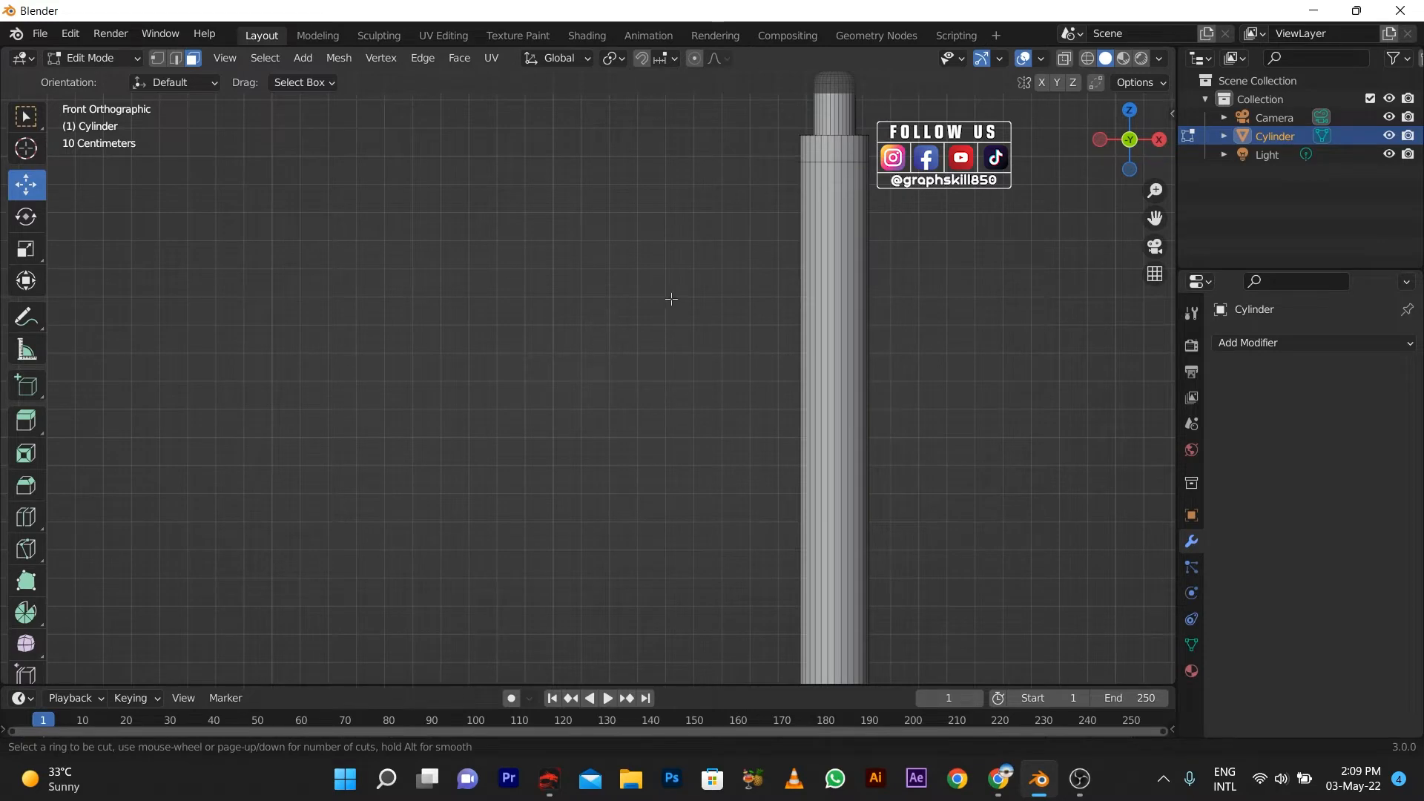
{"action": "scroll", "coordinate": [638, 297], "scroll_direction": "down", "scroll_amount": 4}
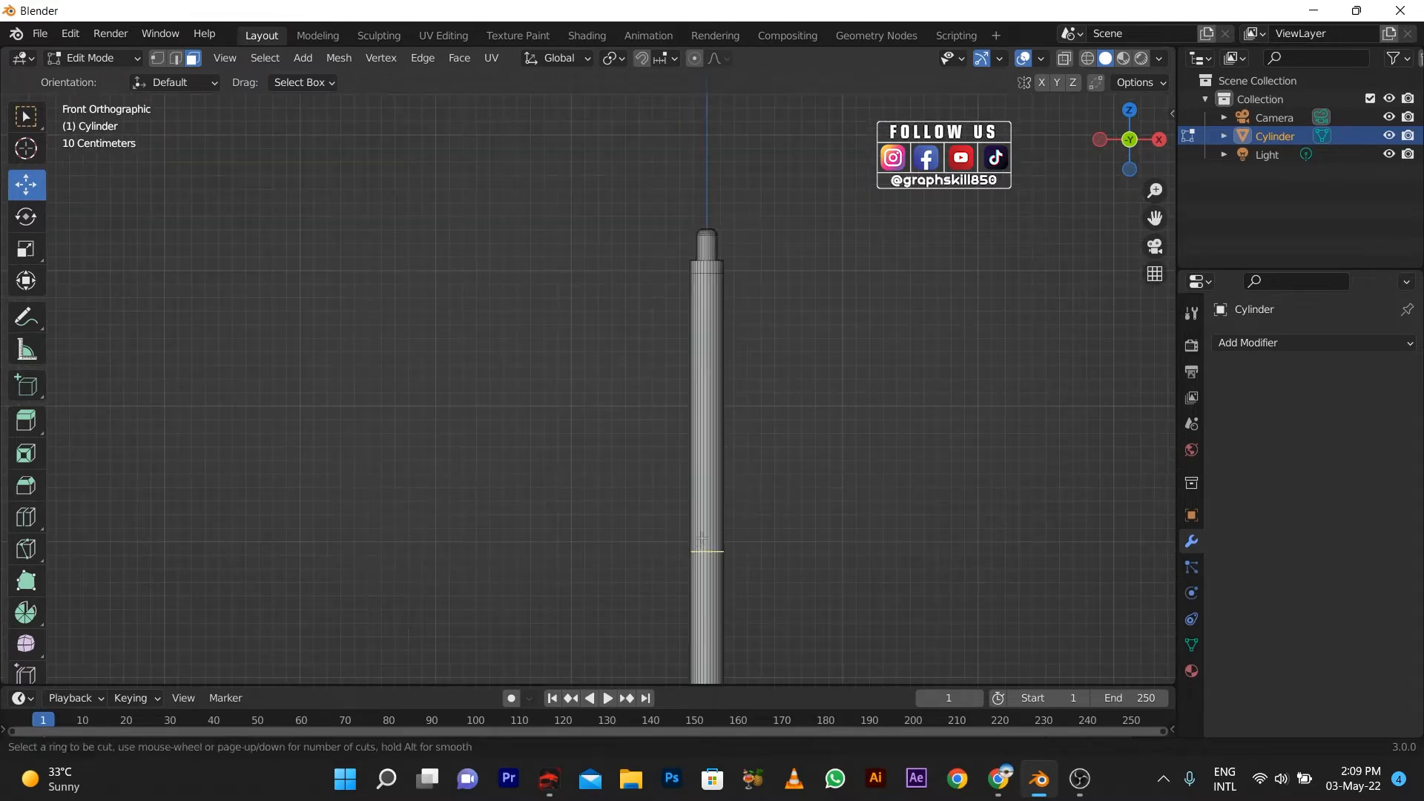
{"action": "left_click", "coordinate": [702, 539]}
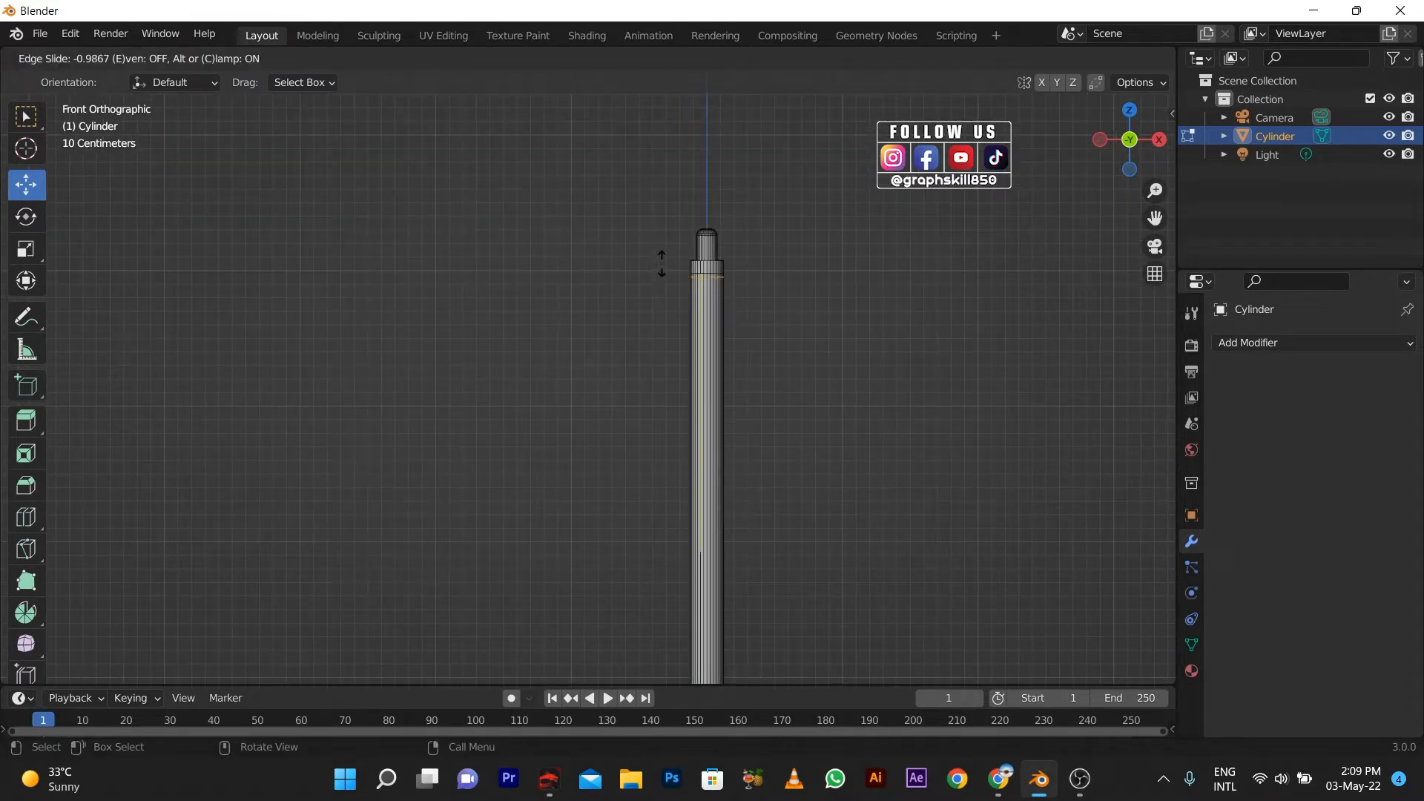
{"action": "left_click", "coordinate": [662, 267]}
{"action": "scroll", "coordinate": [594, 256], "scroll_direction": "up", "scroll_amount": 8}
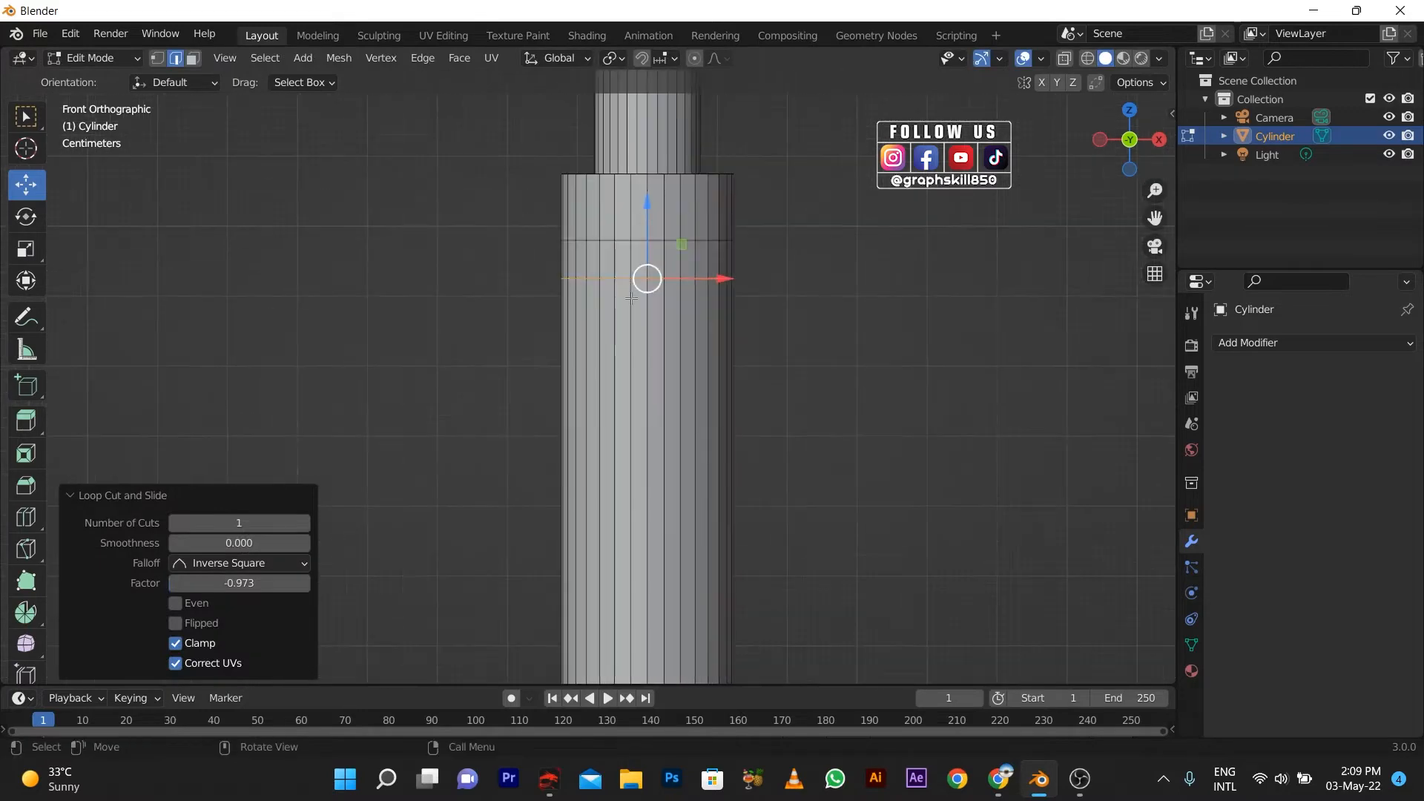
Step: Select only the central faces of the narrow band below the collar and extrude them outward by about 0.048 m
{"action": "key", "text": "3"}
{"action": "left_click_drag", "start_coordinate": [477, 254], "coordinate": [779, 275]}
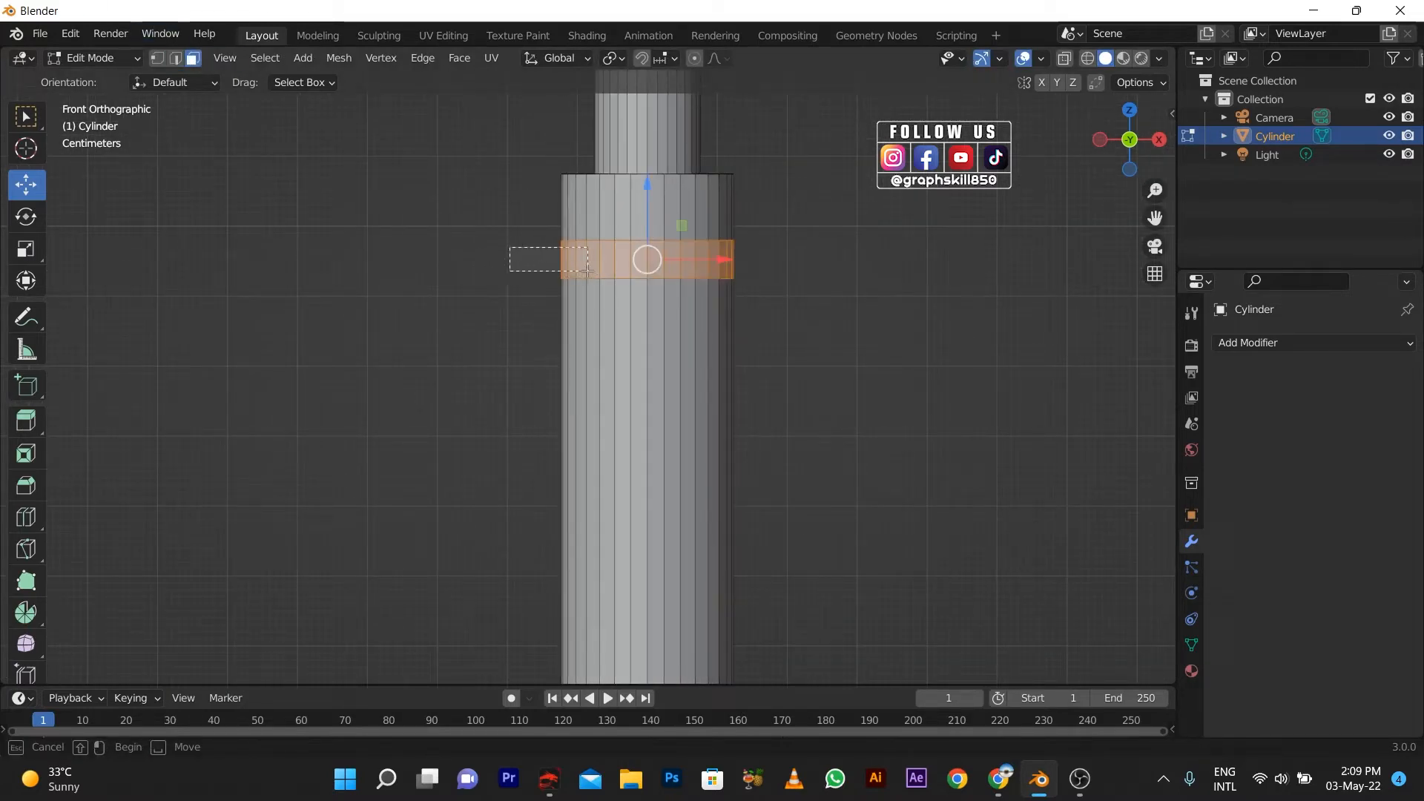
{"action": "left_click_drag", "start_coordinate": [588, 272], "coordinate": [589, 271], "text": "ctrl"}
{"action": "left_click_drag", "start_coordinate": [801, 233], "coordinate": [701, 261], "text": "ctrl"}
{"action": "middle_click_drag", "start_coordinate": [668, 267], "coordinate": [611, 408]}
{"action": "key", "text": "e"}
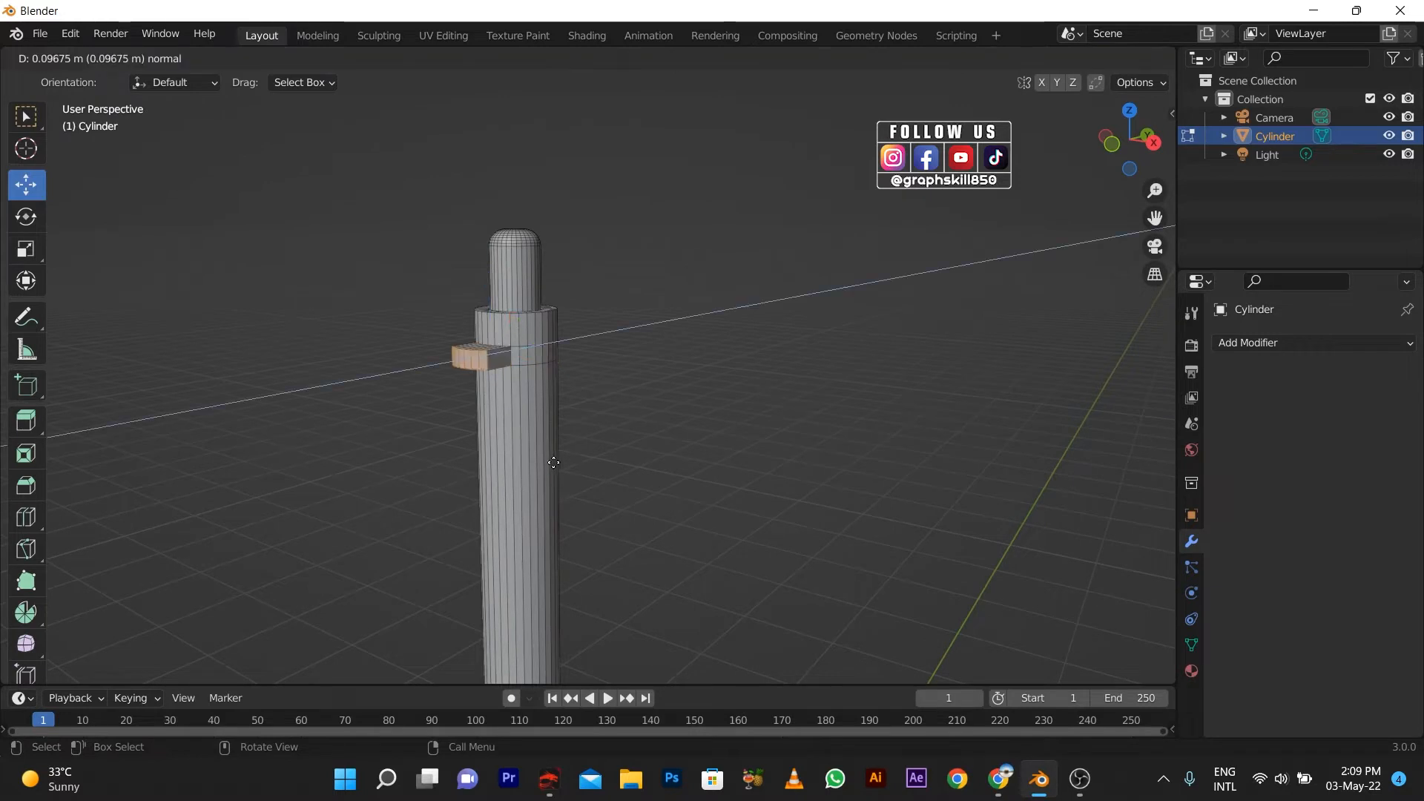
{"action": "left_click", "coordinate": [564, 458]}
Step: Flatten the extruded clip faces by scaling them to 0 along Y and extrude them outward by another 0.024 m
{"action": "key", "text": "s"}
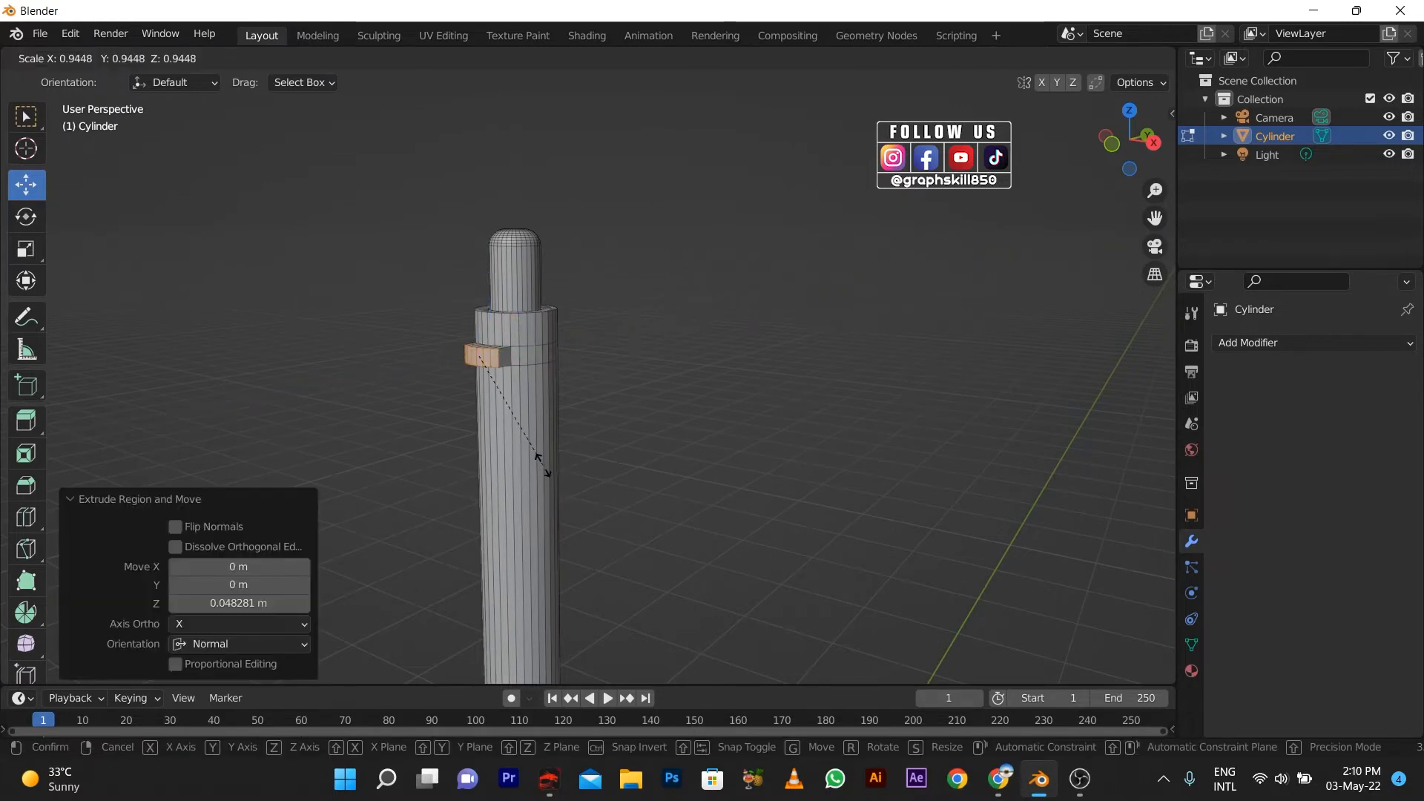
{"action": "key", "text": "y"}
{"action": "key", "text": "Return"}
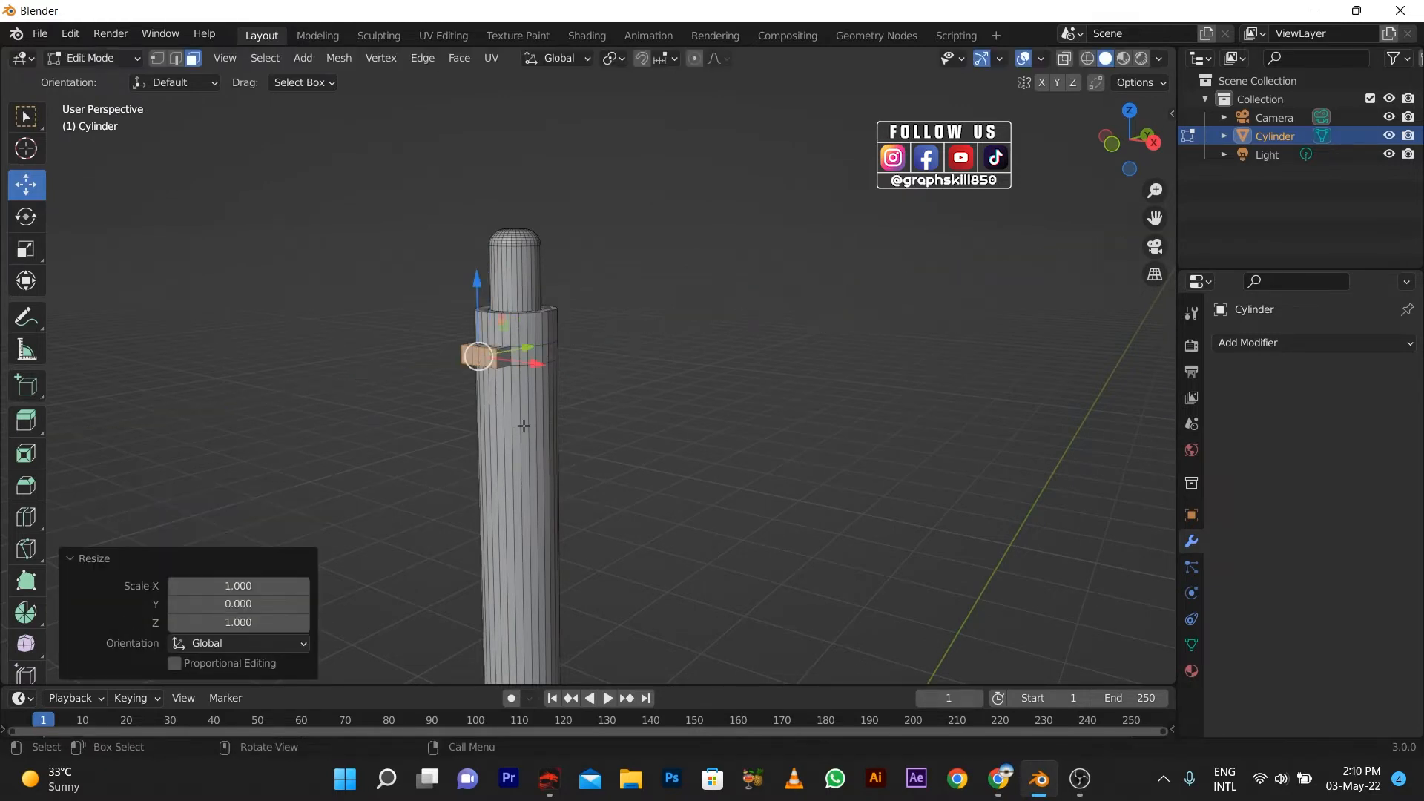
{"action": "middle_click_drag", "start_coordinate": [489, 467], "coordinate": [821, 274]}
{"action": "key", "text": "e"}
{"action": "left_click", "coordinate": [854, 408]}
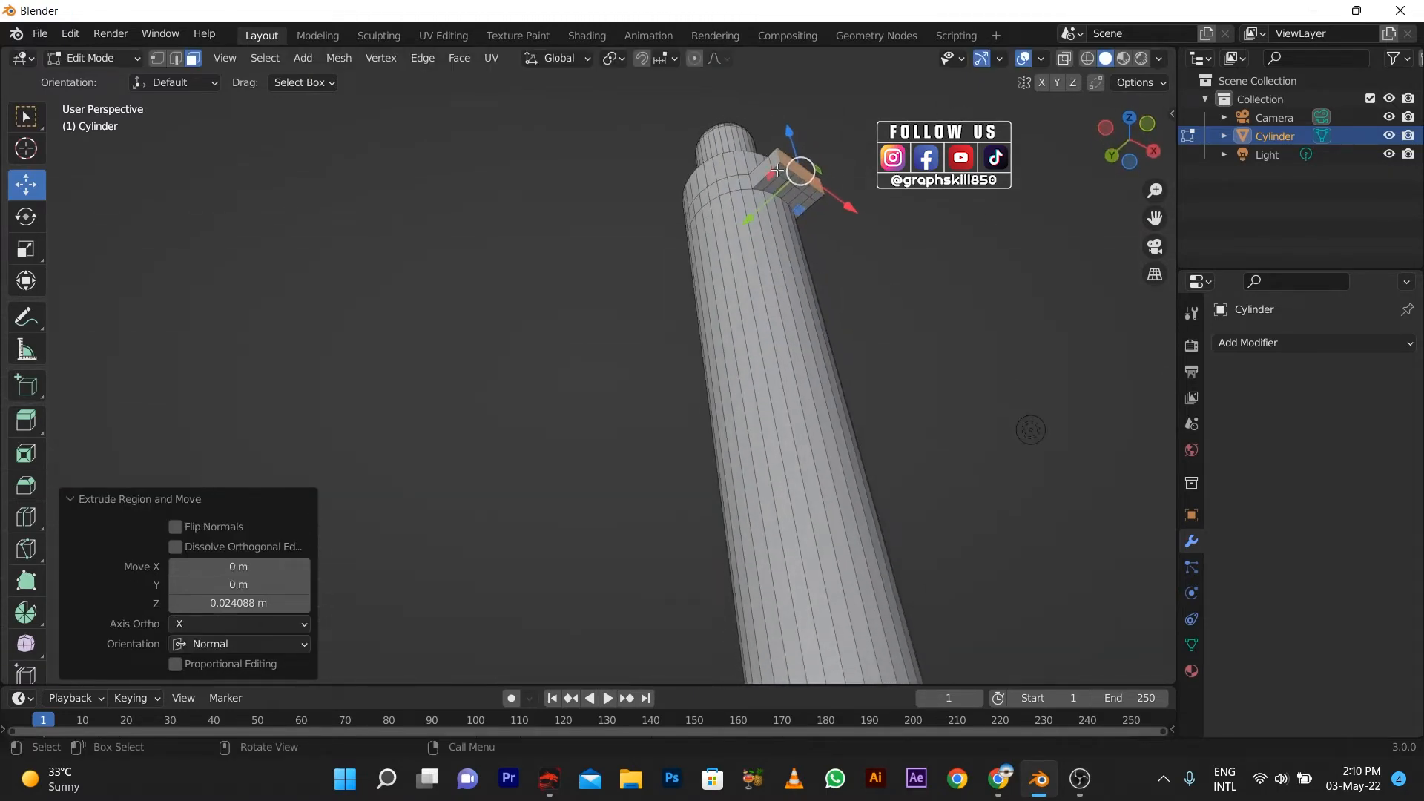
Step: Select the underside faces of the clip block's outer layer and extrude them downward alongside the barrel
{"action": "left_click", "coordinate": [789, 177]}
{"action": "scroll", "coordinate": [788, 174], "scroll_direction": "up", "scroll_amount": 4}
{"action": "scroll", "coordinate": [789, 173], "scroll_direction": "down", "scroll_amount": 5}
{"action": "scroll", "coordinate": [717, 254], "scroll_direction": "up", "scroll_amount": 4}
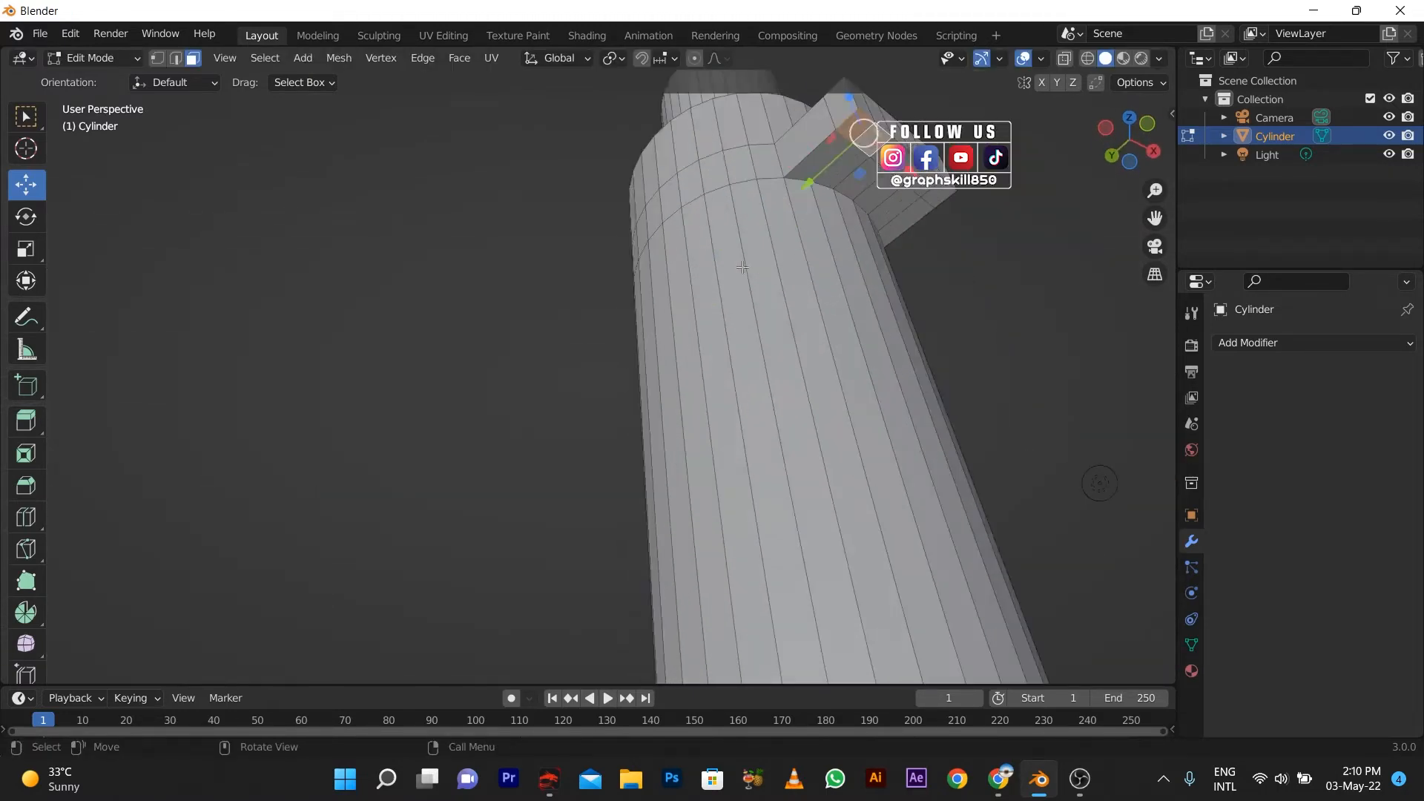
{"action": "middle_click_drag", "start_coordinate": [875, 169], "coordinate": [694, 273], "text": "shift"}
{"action": "left_click", "coordinate": [749, 272], "text": "shift"}
{"action": "scroll", "coordinate": [630, 276], "scroll_direction": "down", "scroll_amount": 5}
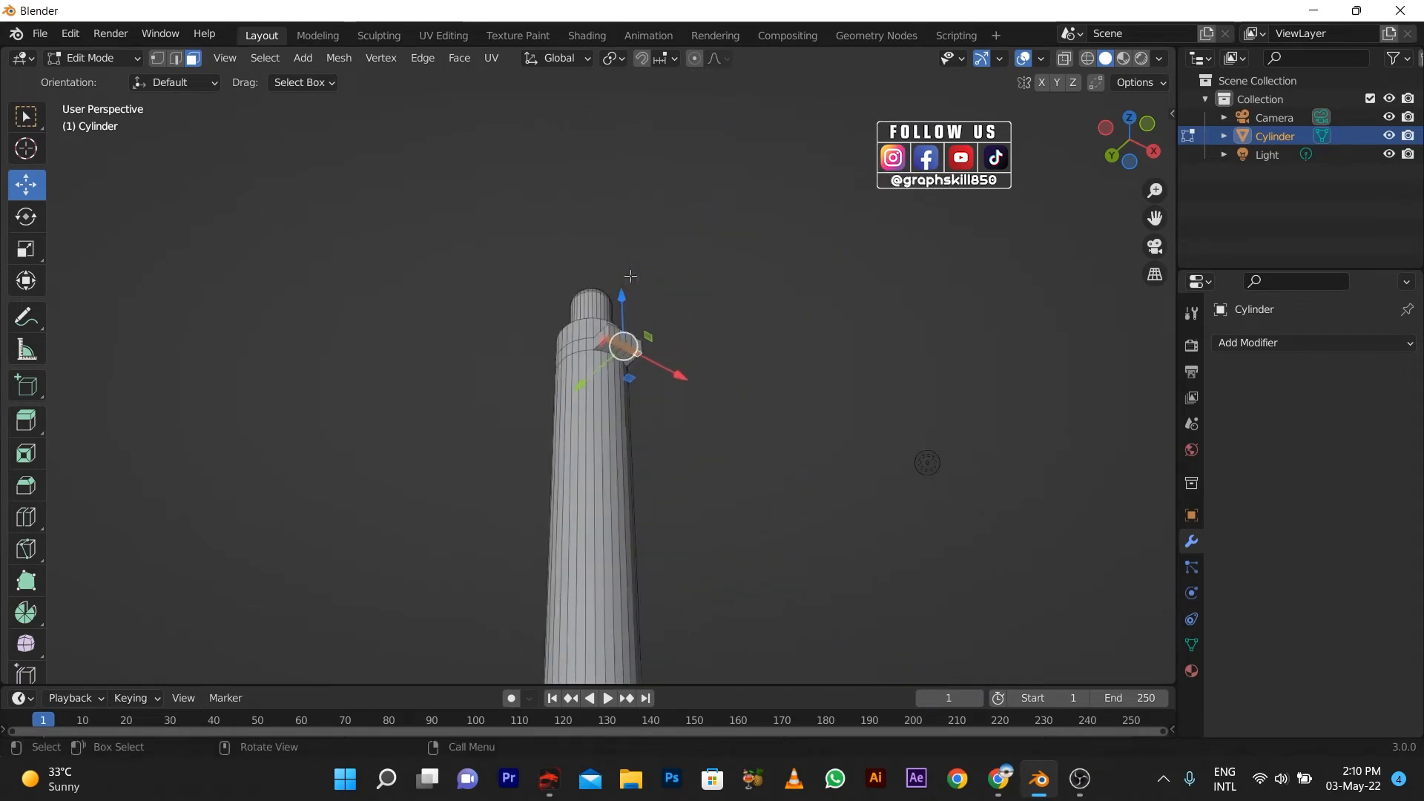
{"action": "key", "text": "e"}
{"action": "left_click", "coordinate": [541, 553]}
Step: Extrude the clip's lower end by another 0.237 m or so and scale the new end to about 0.468
{"action": "scroll", "coordinate": [540, 553], "scroll_direction": "down", "scroll_amount": 6}
{"action": "middle_click_drag", "start_coordinate": [541, 553], "coordinate": [350, 547]}
{"action": "middle_click_drag", "start_coordinate": [690, 431], "coordinate": [687, 443]}
{"action": "middle_click_drag", "start_coordinate": [644, 525], "coordinate": [694, 477], "text": "shift"}
{"action": "key", "text": "e"}
{"action": "left_click", "coordinate": [681, 497]}
{"action": "scroll", "coordinate": [680, 491], "scroll_direction": "up", "scroll_amount": 2}
{"action": "middle_click_drag", "start_coordinate": [672, 427], "coordinate": [798, 424], "text": "shift"}
{"action": "middle_click_drag", "start_coordinate": [471, 337], "coordinate": [598, 344]}
{"action": "scroll", "coordinate": [598, 343], "scroll_direction": "up", "scroll_amount": 5}
{"action": "key", "text": "s"}
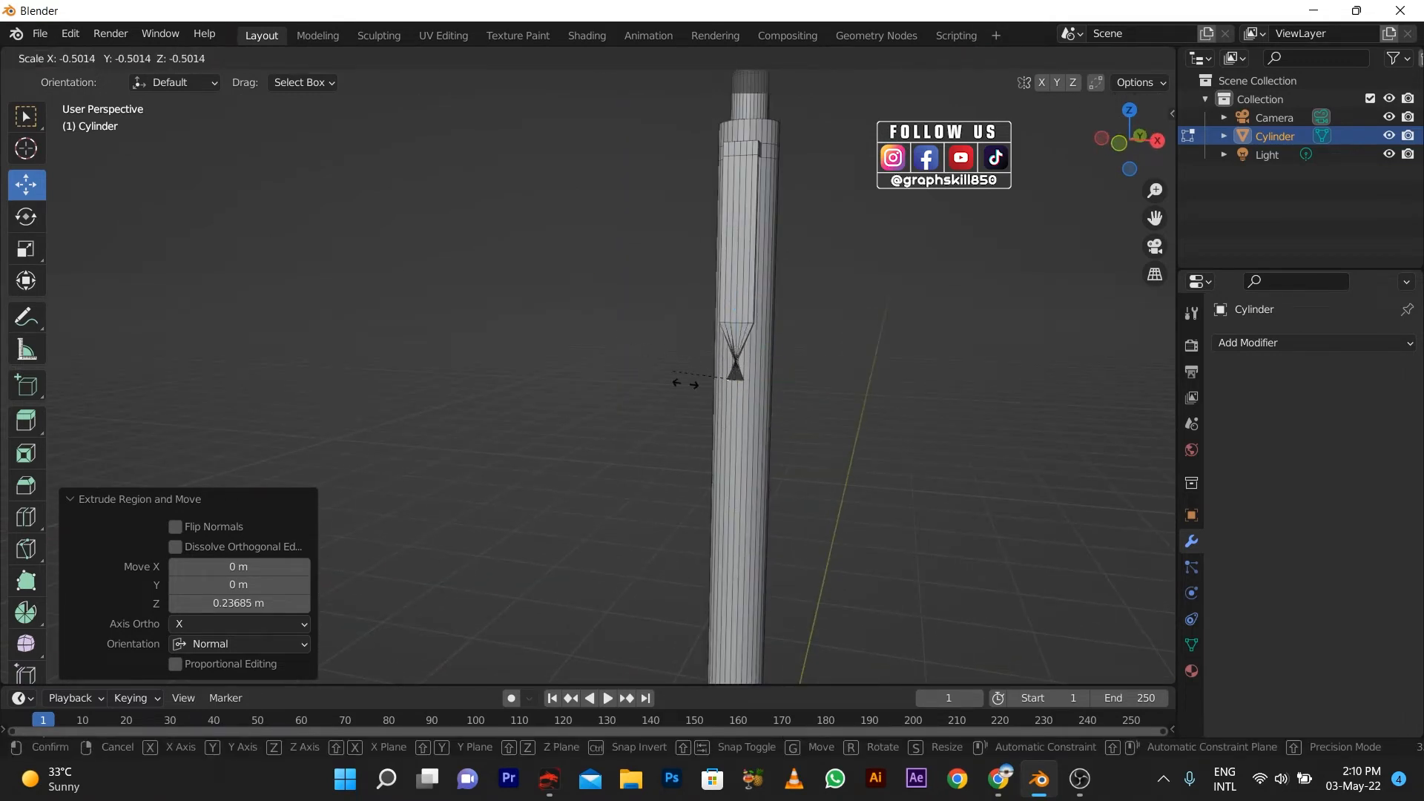
{"action": "left_click", "coordinate": [795, 385]}
Step: Move the clip's tapered end about 0.028 m along Y towards the barrel
{"action": "scroll", "coordinate": [598, 408], "scroll_direction": "down", "scroll_amount": 2}
{"action": "middle_click_drag", "start_coordinate": [623, 420], "coordinate": [173, 357]}
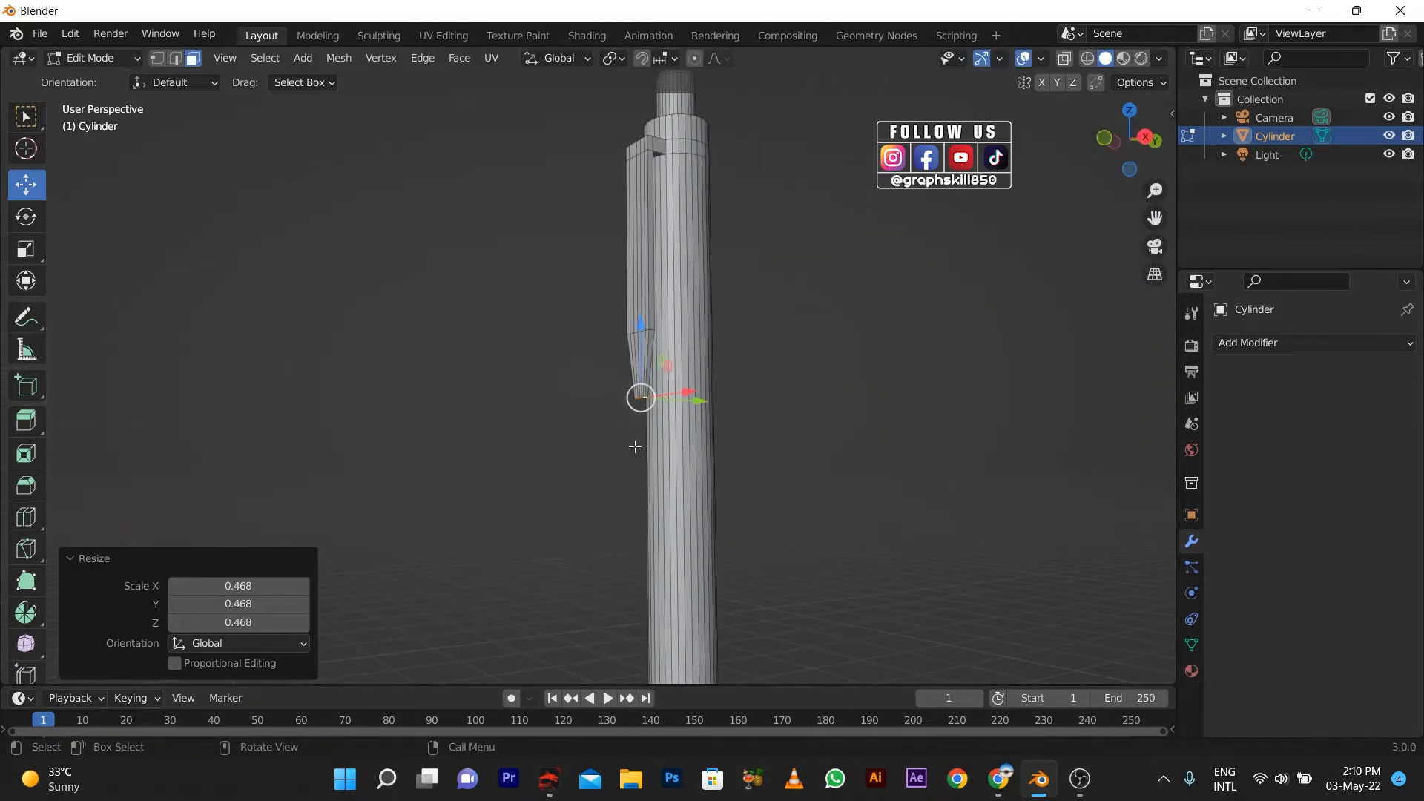
{"action": "middle_click_drag", "start_coordinate": [635, 446], "coordinate": [734, 435]}
{"action": "key", "text": "g"}
{"action": "key", "text": "y"}
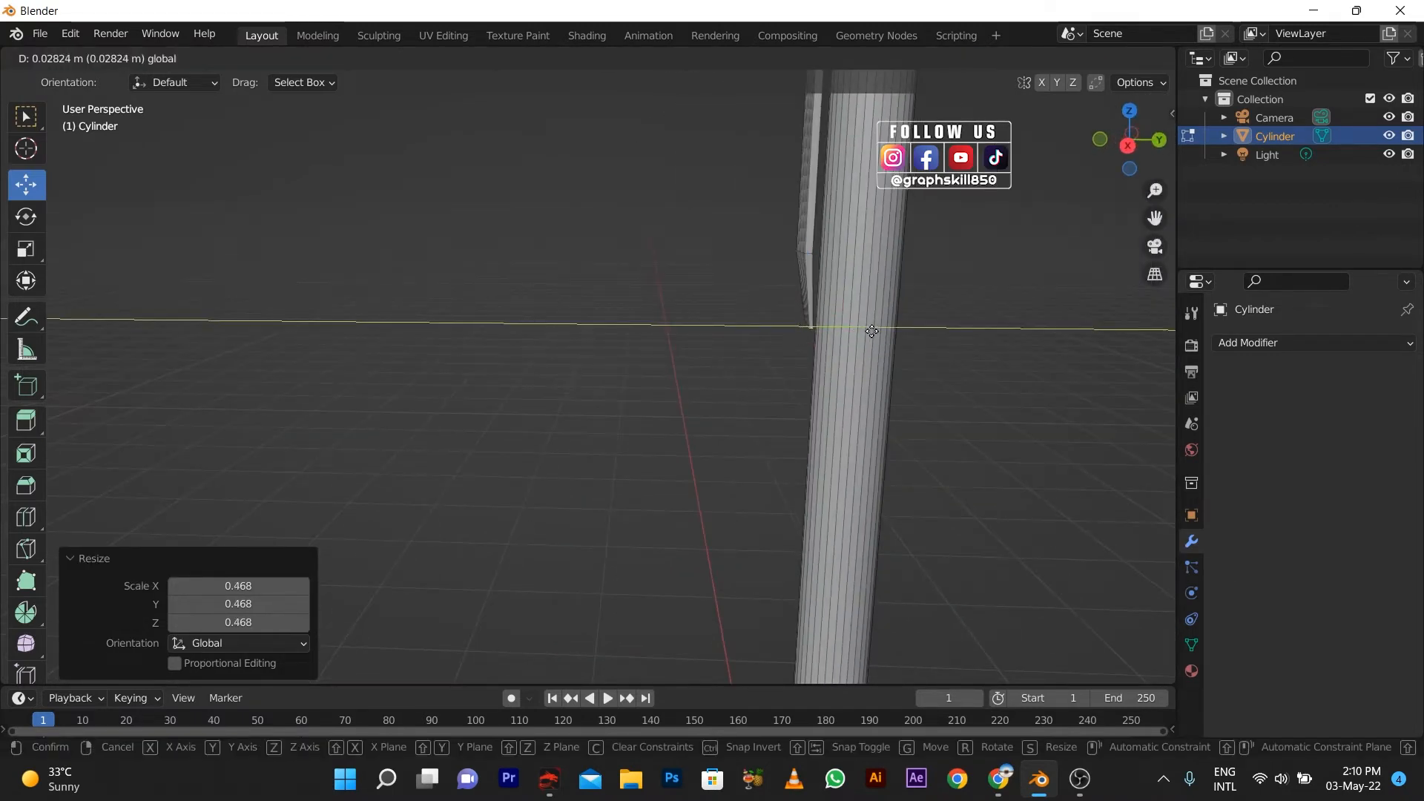
{"action": "left_click", "coordinate": [872, 332]}
Step: Expand the face selection from the clip's tip to cover the front and sides of the clip
{"action": "scroll", "coordinate": [604, 368], "scroll_direction": "down", "scroll_amount": 2}
{"action": "middle_click_drag", "start_coordinate": [604, 368], "coordinate": [706, 414]}
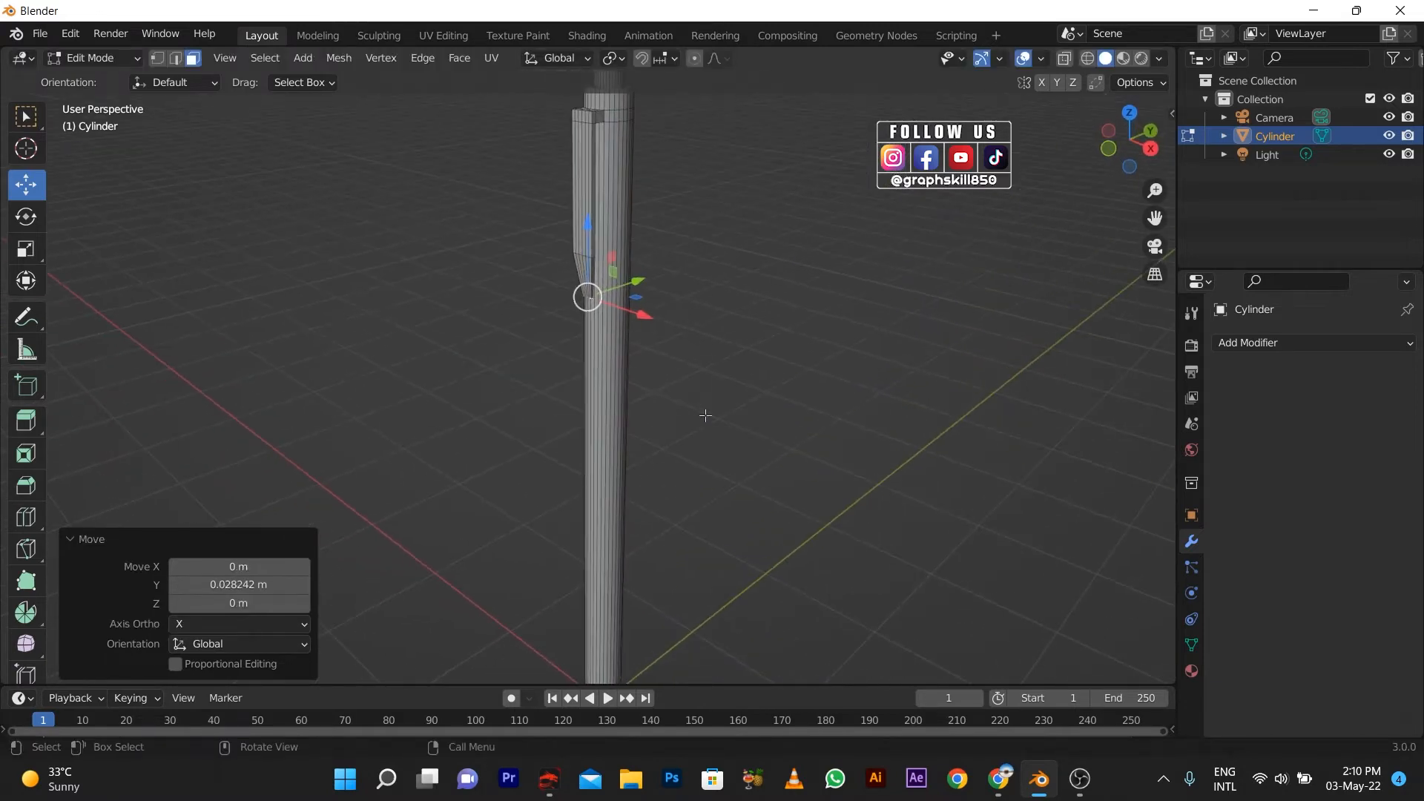
{"action": "scroll", "coordinate": [590, 315], "scroll_direction": "up", "scroll_amount": 2}
{"action": "scroll", "coordinate": [690, 398], "scroll_direction": "down", "scroll_amount": 2}
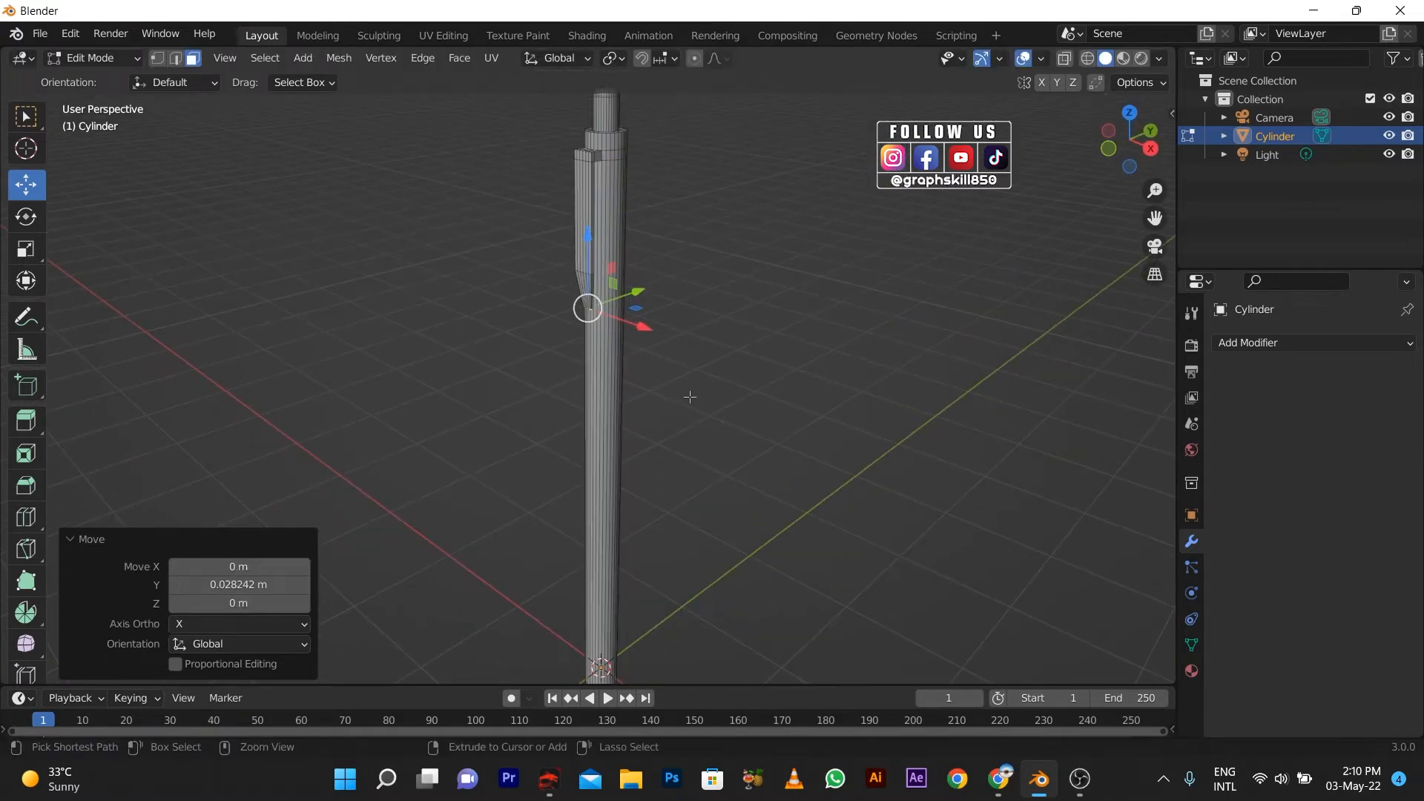
{"action": "key", "text": "ctrl+KP_Add"}
{"action": "key", "text": "ctrl+KP_Add"}
{"action": "key", "text": "ctrl+KP_Add"}
{"action": "key", "text": "ctrl+KP_Add"}
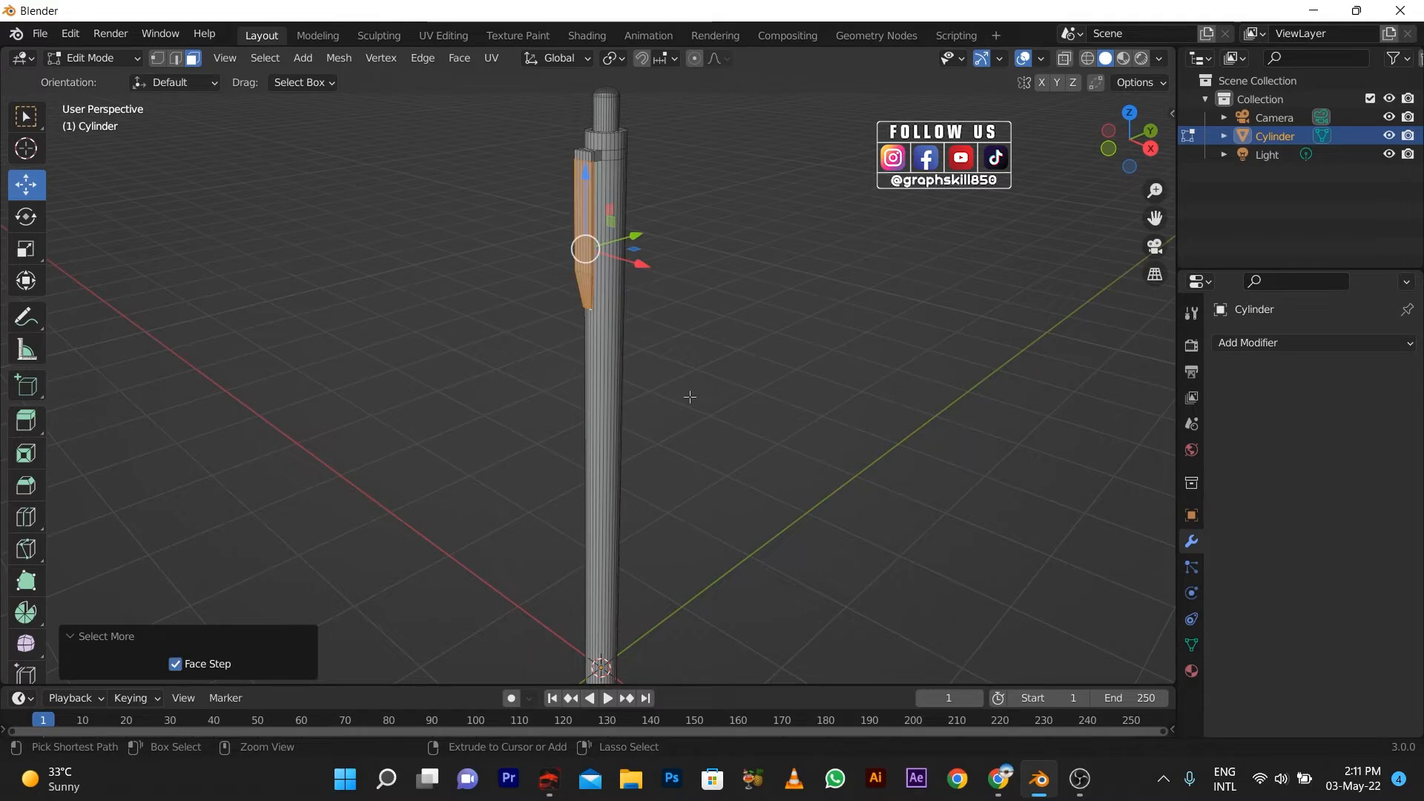
{"action": "key", "text": "ctrl+KP_Subtract"}
Step: Add the clip's top faces and the narrow band around the barrel below the collar to the selection
{"action": "middle_click_drag", "start_coordinate": [555, 107], "coordinate": [574, 356]}
{"action": "scroll", "coordinate": [575, 356], "scroll_direction": "up", "scroll_amount": 8}
{"action": "left_click", "coordinate": [634, 287], "text": "shift"}
{"action": "left_click", "coordinate": [610, 275], "text": "shift"}
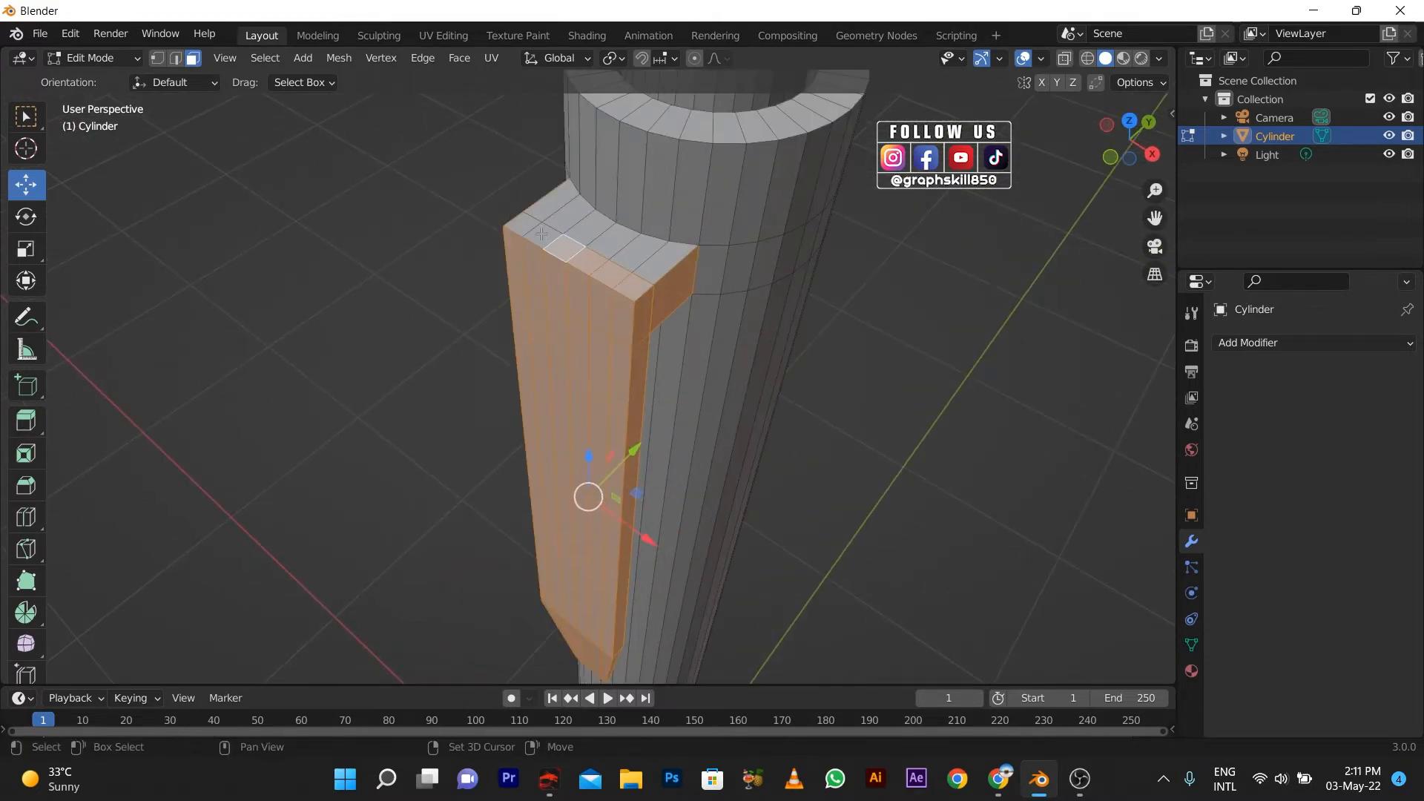
{"action": "left_click", "coordinate": [670, 260], "text": "shift"}
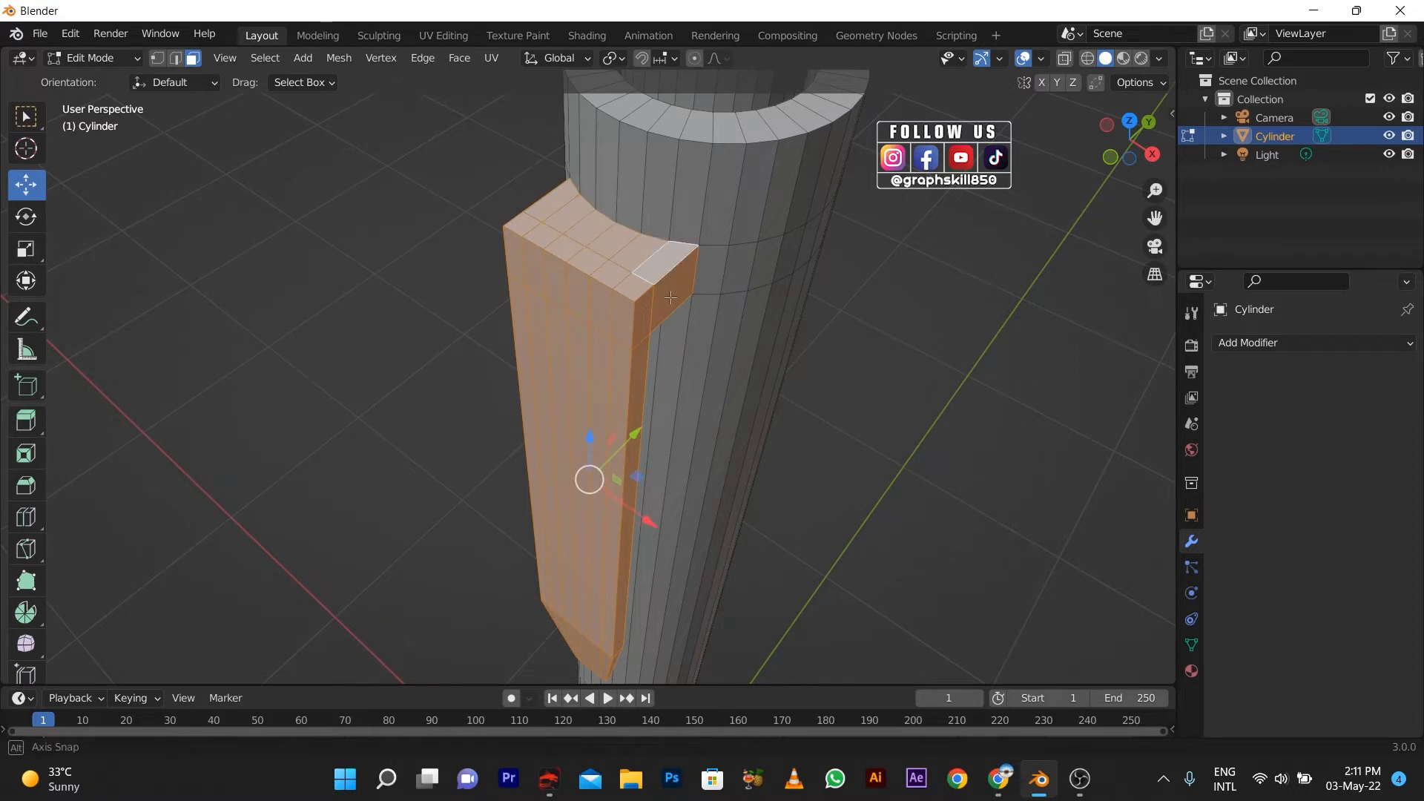
{"action": "middle_click_drag", "start_coordinate": [672, 266], "coordinate": [729, 236]}
{"action": "left_click", "coordinate": [719, 236], "text": "alt+shift"}
Step: Display material preview shading, create two materials for the pen, and assign the second to the selected clip and band faces
{"action": "scroll", "coordinate": [712, 239], "scroll_direction": "down", "scroll_amount": 4}
{"action": "middle_click_drag", "start_coordinate": [657, 263], "coordinate": [621, 253]}
{"action": "scroll", "coordinate": [621, 253], "scroll_direction": "down", "scroll_amount": 5}
{"action": "scroll", "coordinate": [621, 253], "scroll_direction": "down", "scroll_amount": 2}
{"action": "middle_click_drag", "start_coordinate": [585, 474], "coordinate": [596, 393], "text": "shift"}
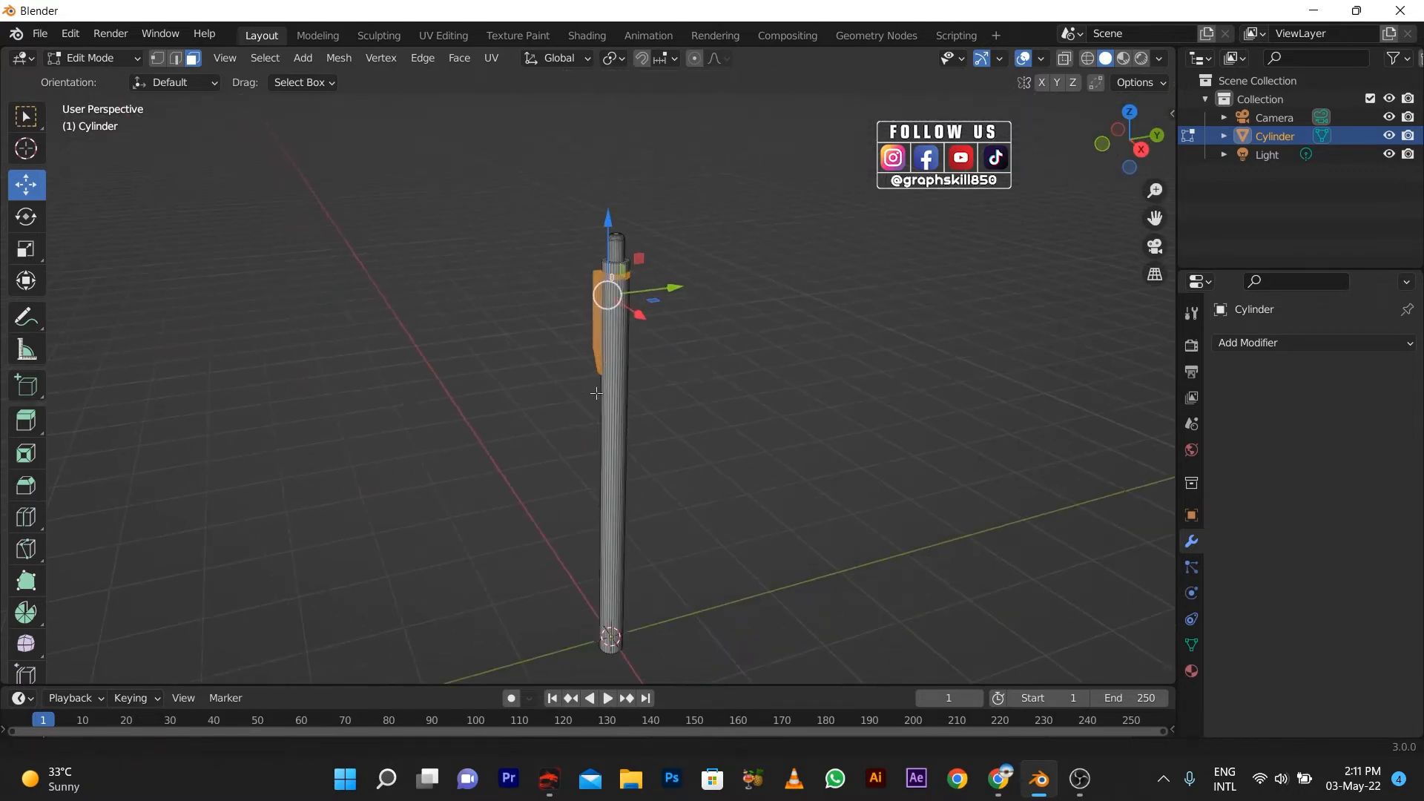
{"action": "left_click", "coordinate": [1192, 672]}
{"action": "key", "text": "Tab"}
{"action": "left_click", "coordinate": [1124, 58]}
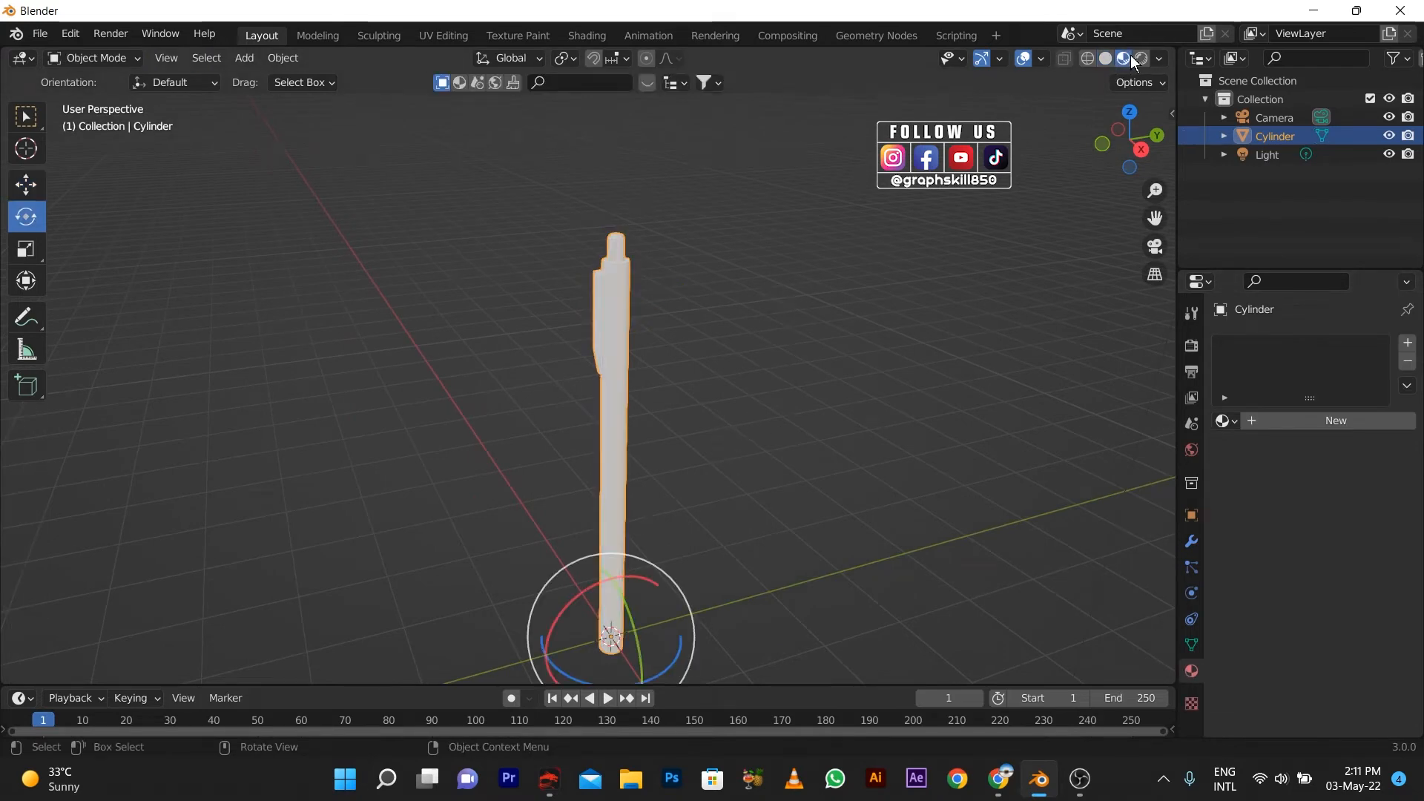
{"action": "left_click", "coordinate": [1318, 421]}
{"action": "left_click", "coordinate": [1405, 352]}
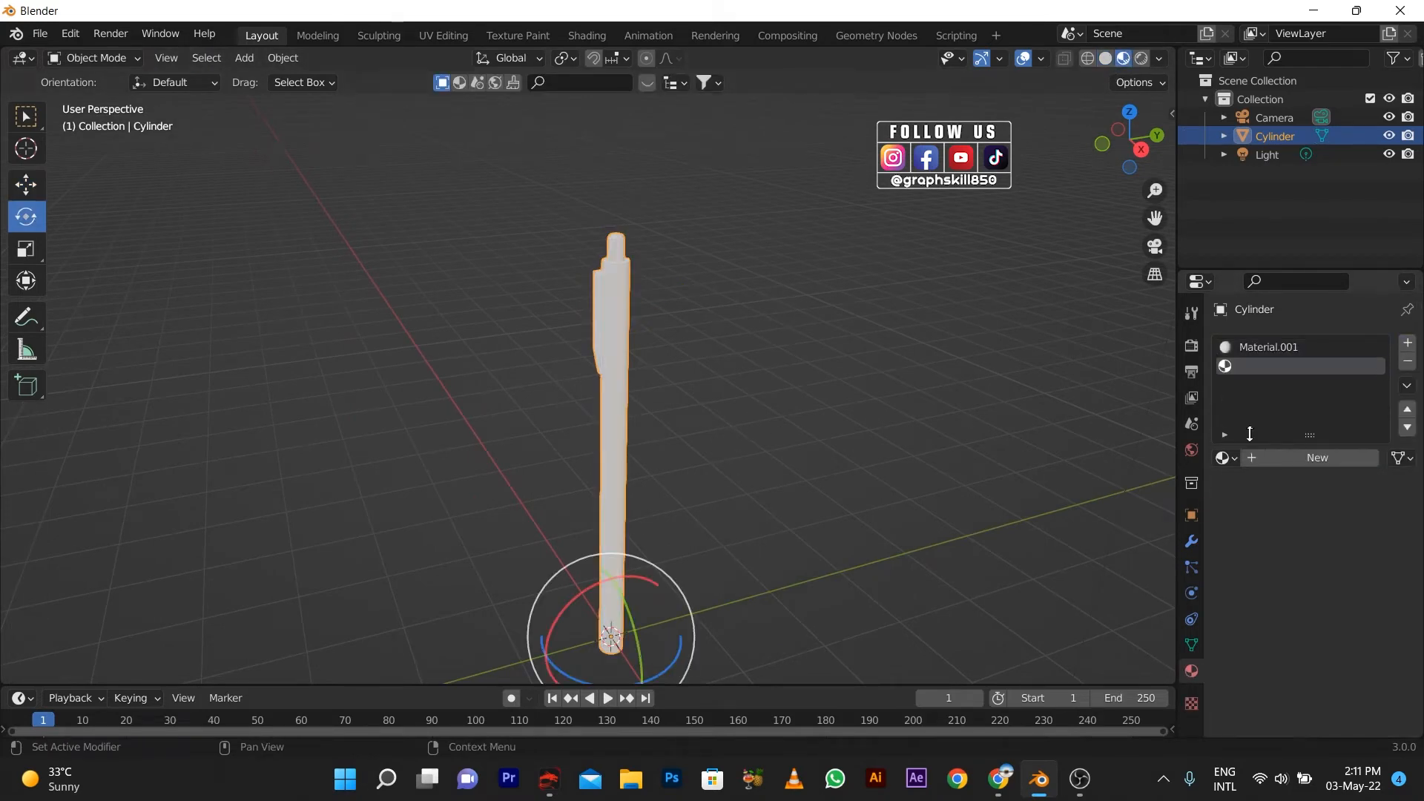
{"action": "key", "text": "Tab"}
{"action": "left_click", "coordinate": [1303, 458]}
{"action": "left_click", "coordinate": [1249, 482]}
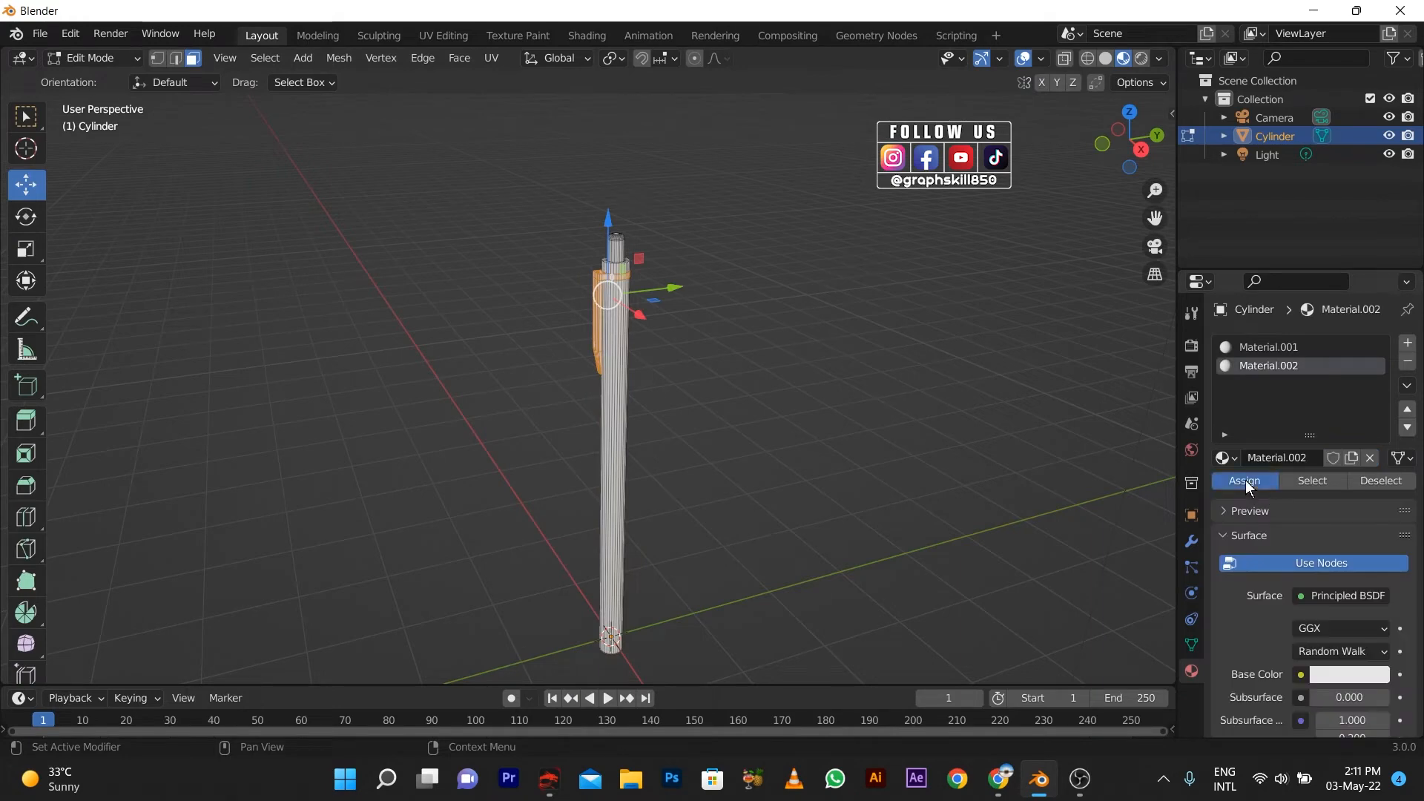
Step: Select the barrel's bottom vertices and shorten the barrel by moving them up about 0.851 m along Z
{"action": "middle_click_drag", "start_coordinate": [664, 467], "coordinate": [403, 504]}
{"action": "key", "text": "a"}
{"action": "left_click", "coordinate": [158, 59]}
{"action": "left_click", "coordinate": [719, 664]}
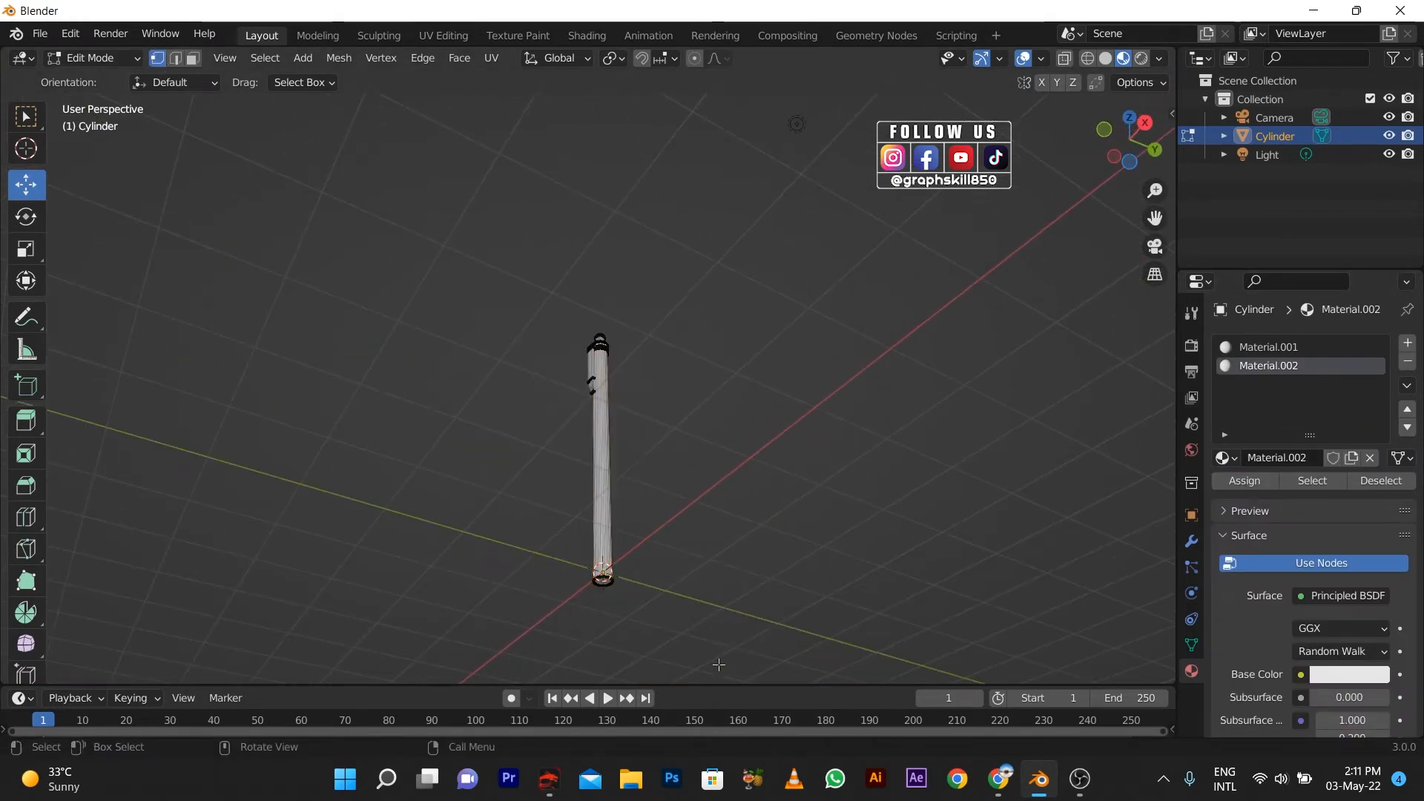
{"action": "middle_click_drag", "start_coordinate": [586, 531], "coordinate": [452, 686]}
{"action": "key", "text": "KP_1"}
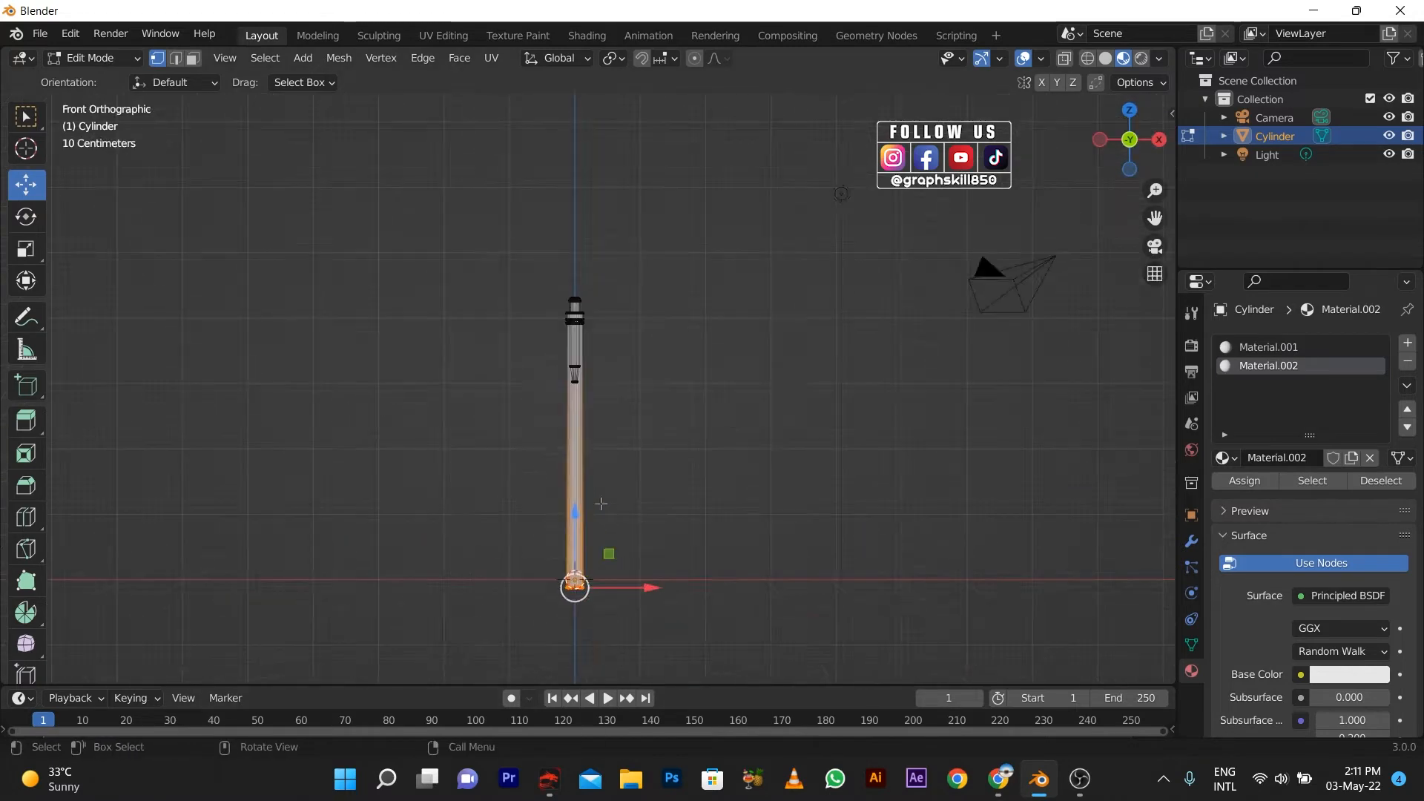
{"action": "key", "text": "KP_5"}
{"action": "left_click_drag", "start_coordinate": [570, 511], "coordinate": [567, 478]}
Step: Extrude the barrel's bottom face by about 0.031 m in face select mode
{"action": "scroll", "coordinate": [556, 549], "scroll_direction": "up", "scroll_amount": 5}
{"action": "middle_click_drag", "start_coordinate": [537, 582], "coordinate": [629, 322]}
{"action": "scroll", "coordinate": [629, 321], "scroll_direction": "up", "scroll_amount": 2}
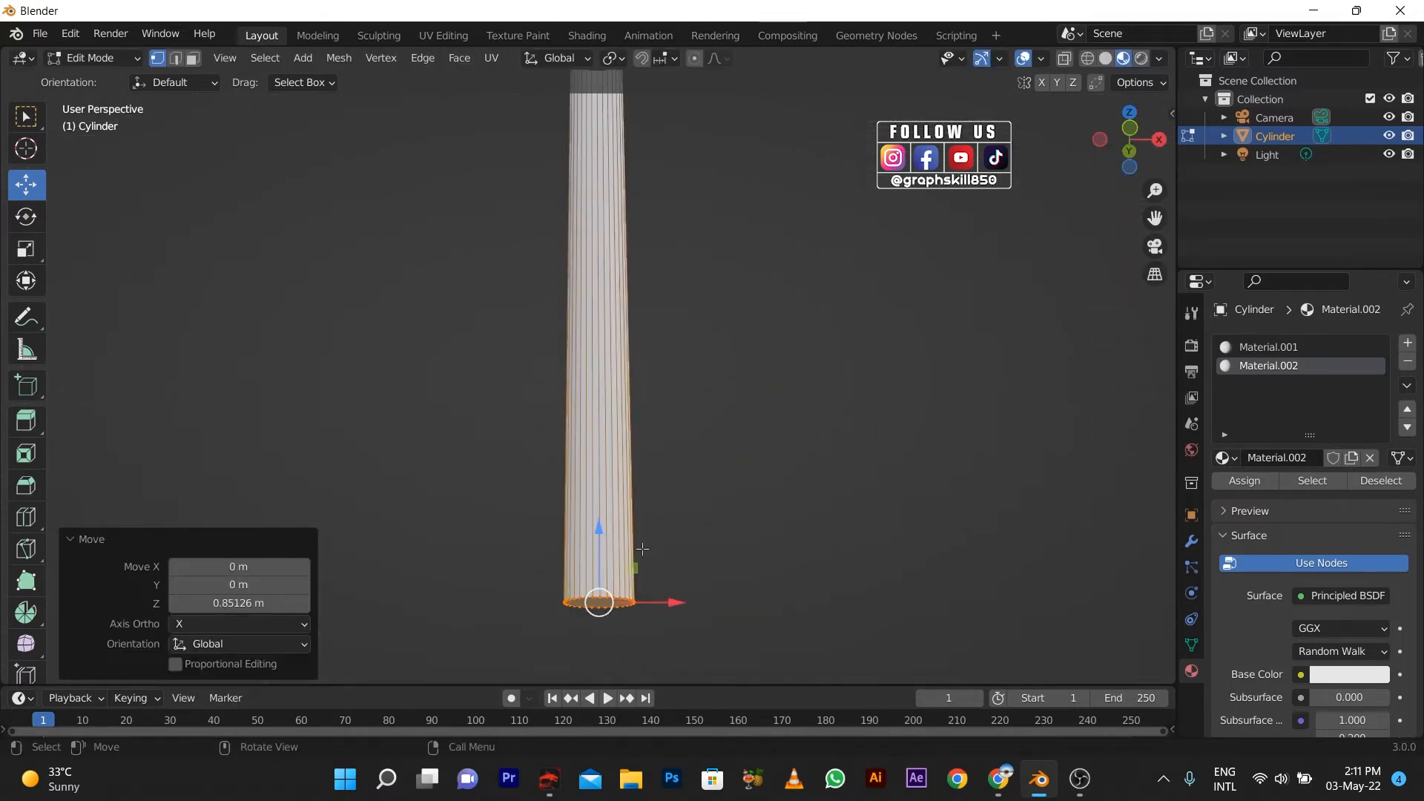
{"action": "left_click", "coordinate": [198, 60]}
{"action": "key", "text": "e"}
{"action": "left_click", "coordinate": [638, 581]}
Step: Extrude the bottom face by about 0.22 m and scale it to about 0.27 to form a tapered cone
{"action": "key", "text": "e"}
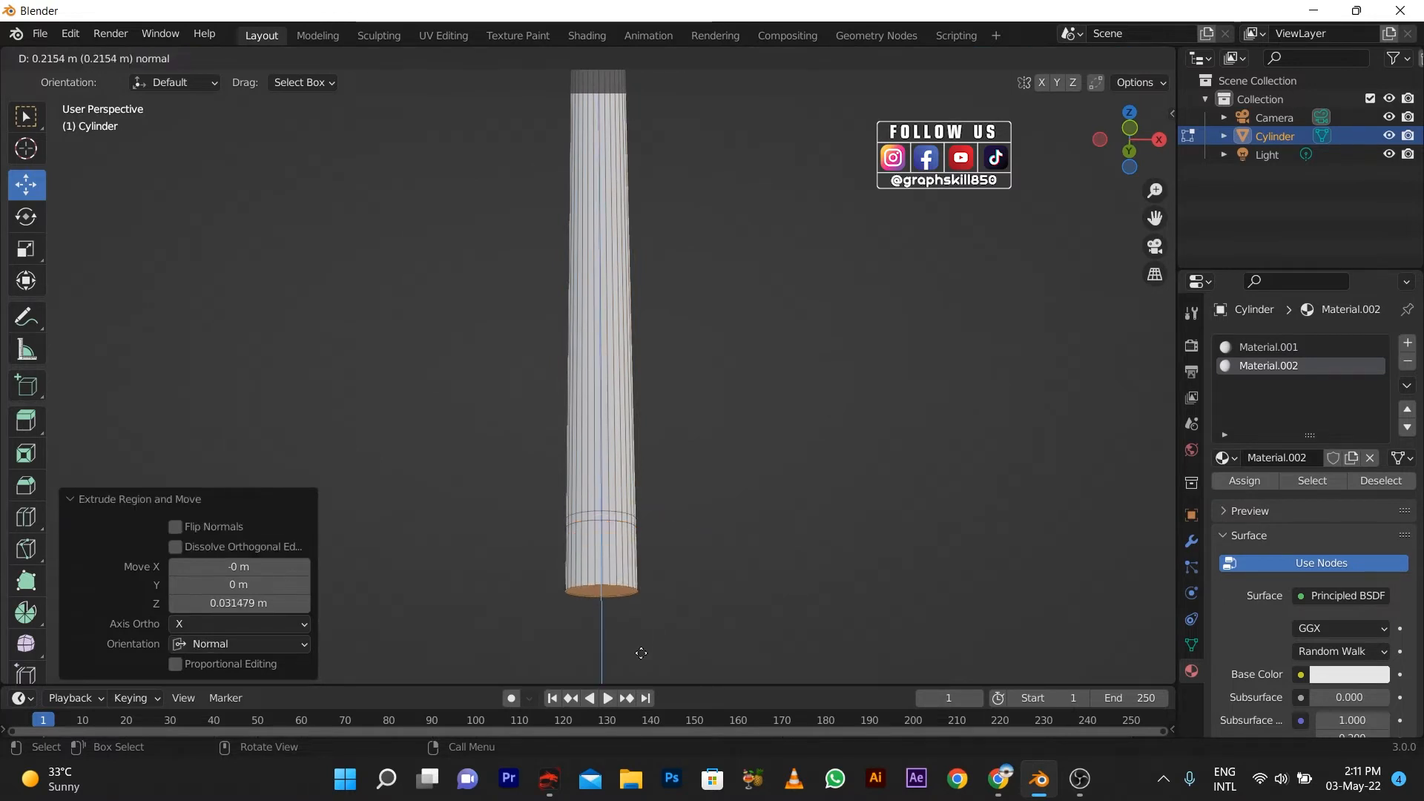
{"action": "left_click", "coordinate": [643, 655]}
{"action": "key", "text": "s"}
{"action": "left_click", "coordinate": [609, 624]}
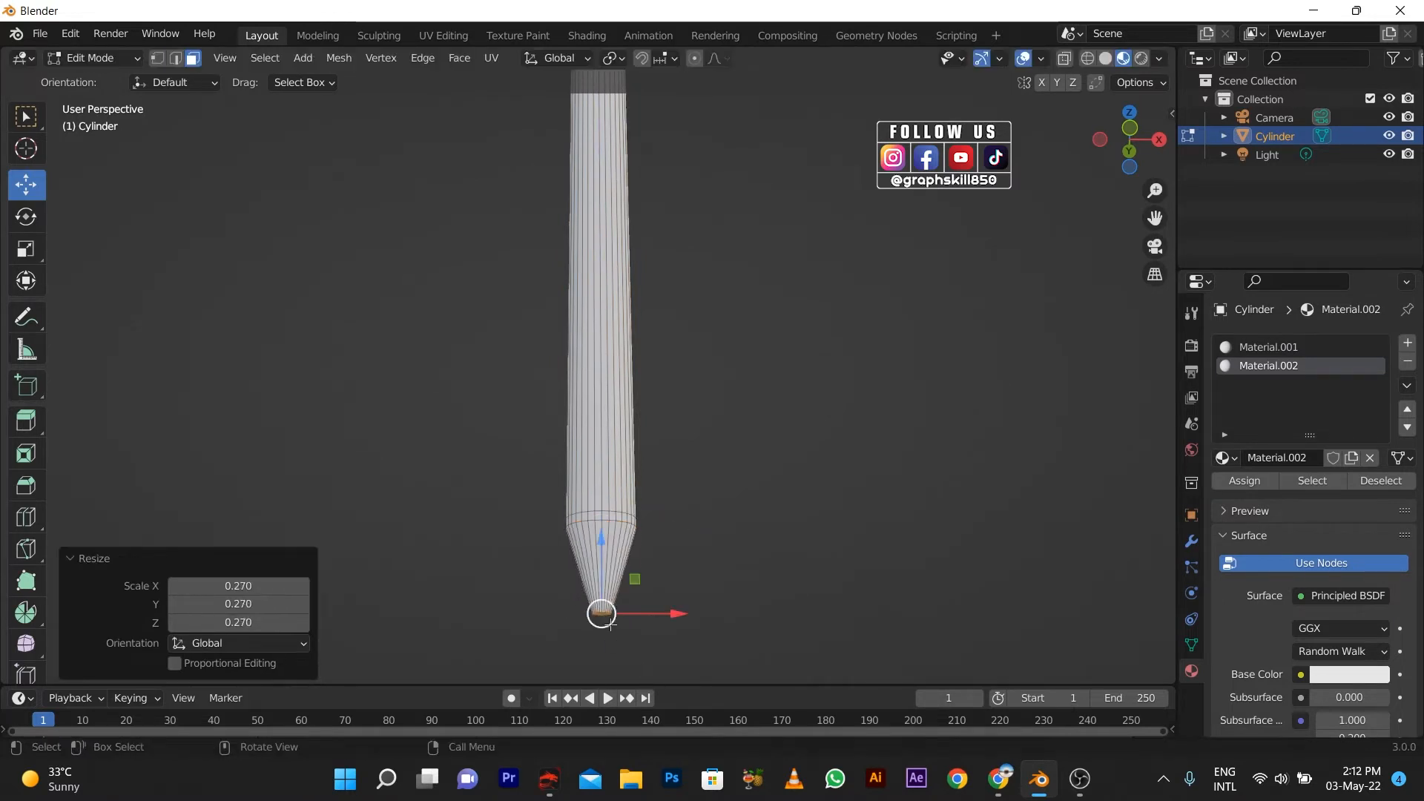
Step: Inset the cone's end face and extrude it about 0.025 m inward
{"action": "middle_click_drag", "start_coordinate": [636, 641], "coordinate": [616, 473], "text": "shift"}
{"action": "scroll", "coordinate": [615, 472], "scroll_direction": "up", "scroll_amount": 5}
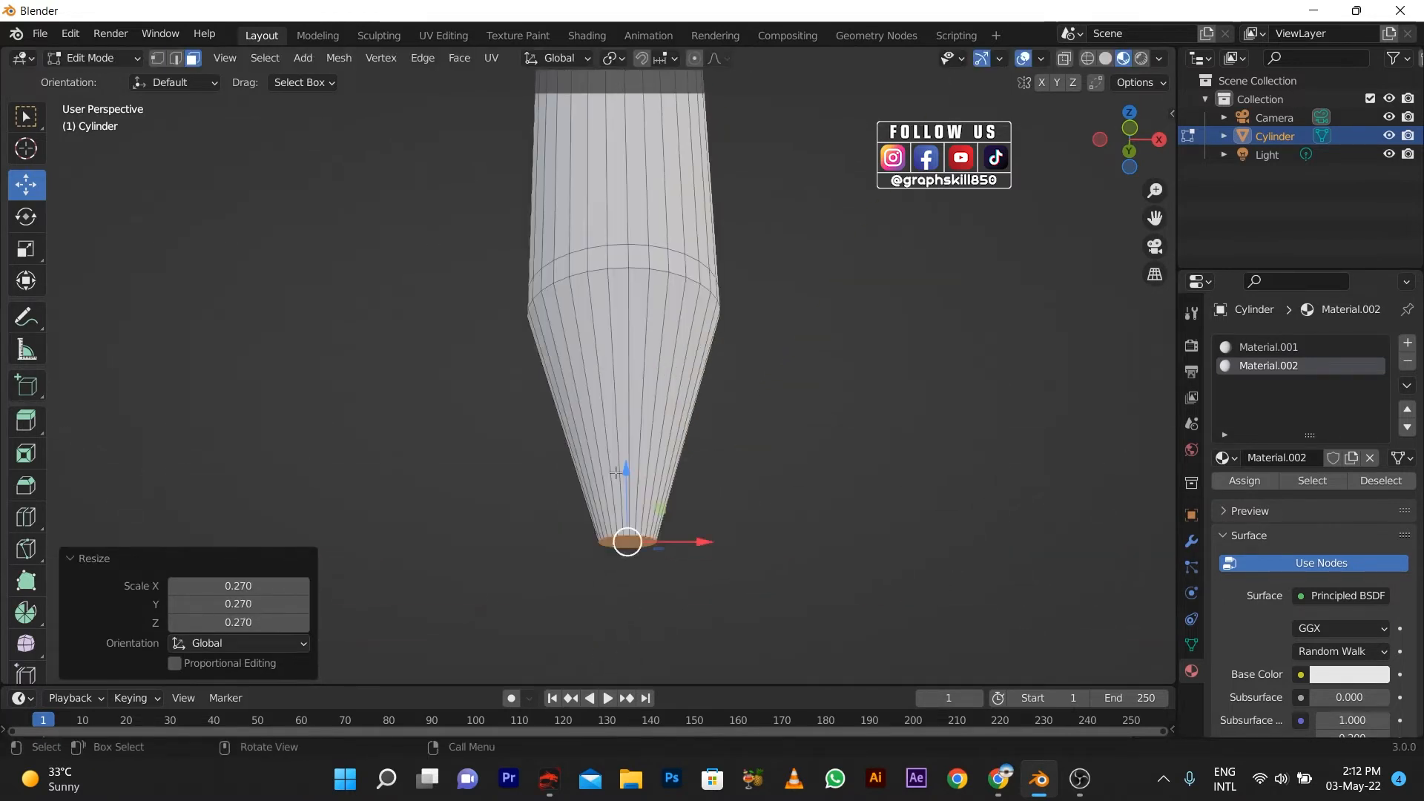
{"action": "key", "text": "i"}
{"action": "left_click", "coordinate": [744, 637]}
{"action": "key", "text": "e"}
{"action": "left_click", "coordinate": [737, 636]}
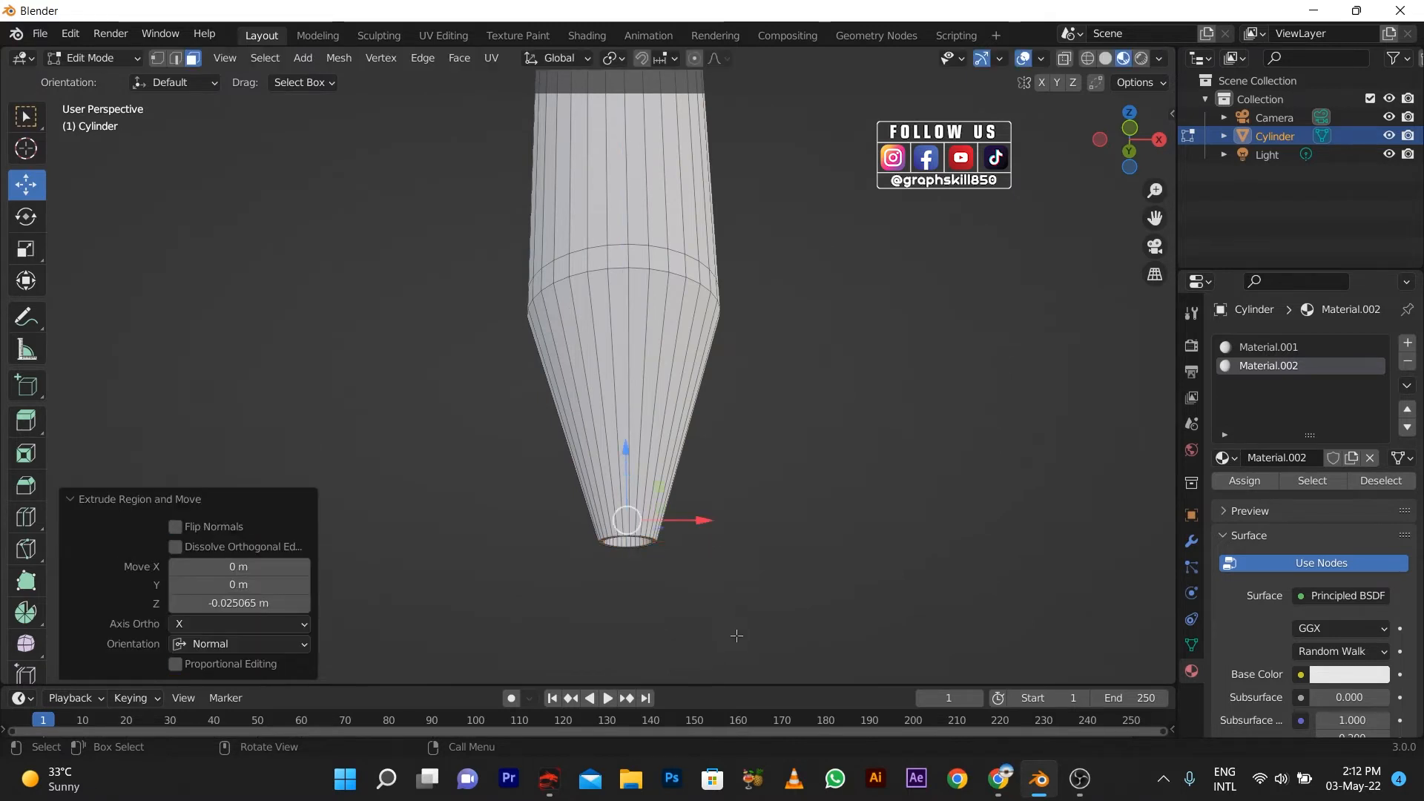
Step: Extrude the recessed face about 0.147 m out of the cone and scale it to about 0.353 for the nib
{"action": "key", "text": "e"}
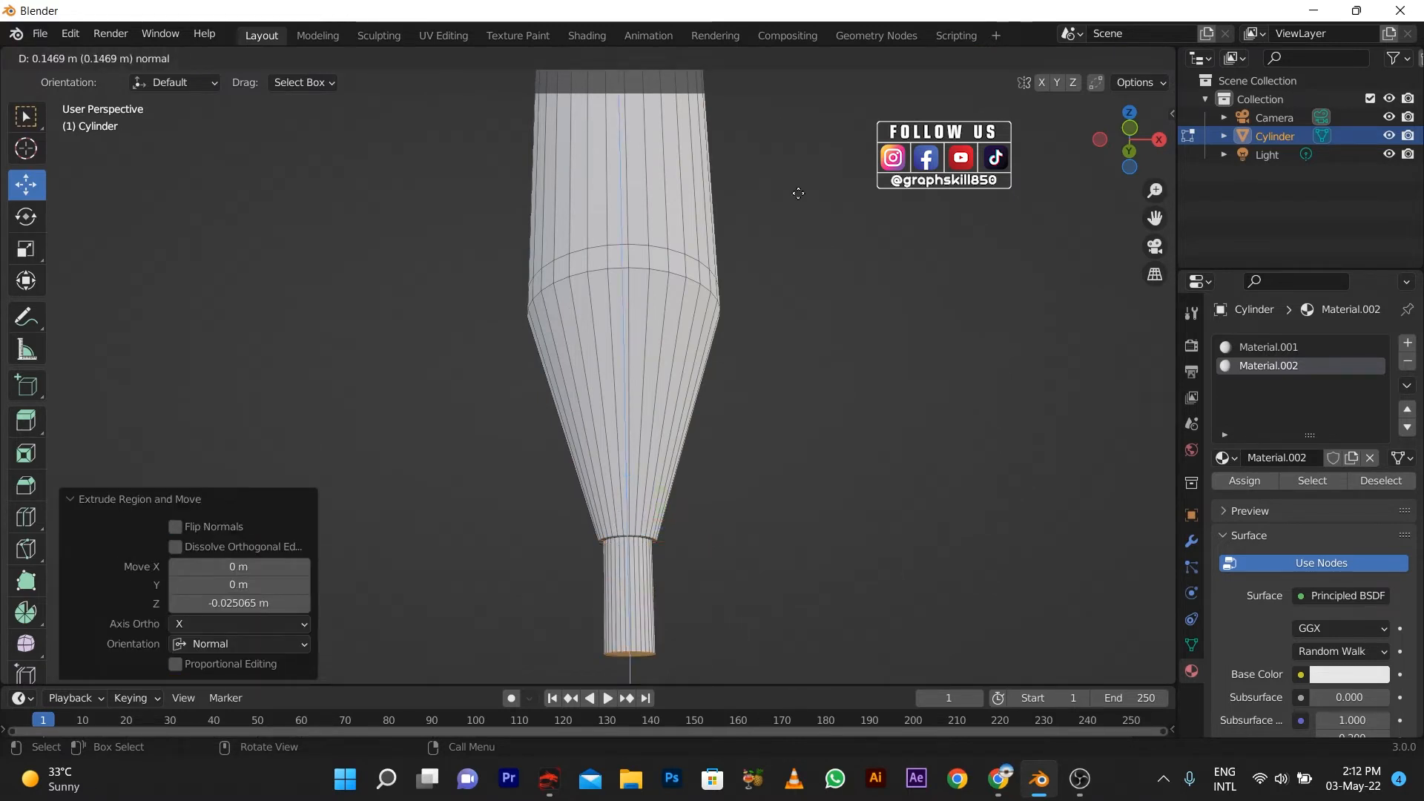
{"action": "left_click", "coordinate": [795, 187]}
{"action": "key", "text": "s"}
{"action": "left_click", "coordinate": [621, 424]}
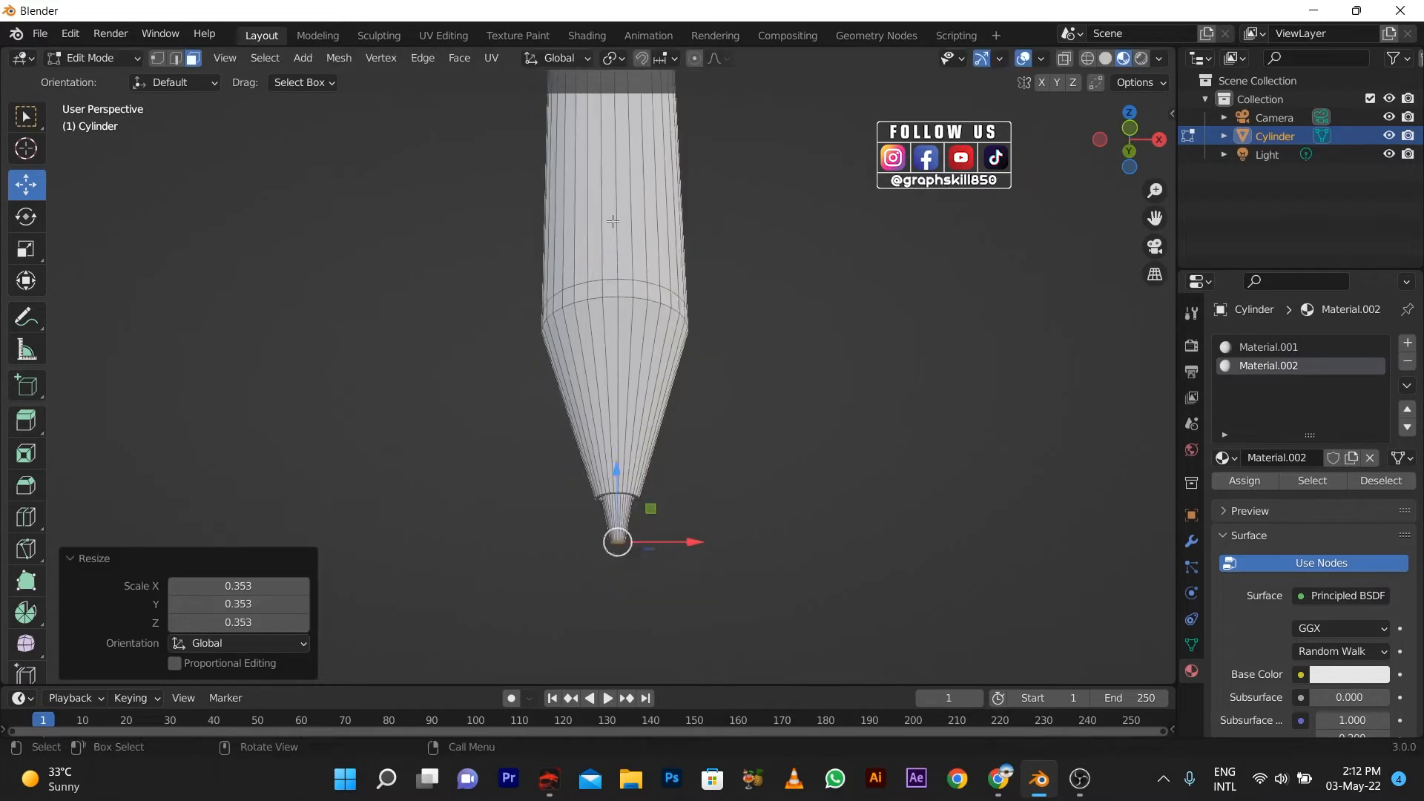
Step: Extrude the nib's end face slightly and round it with a nine-segment bevel about 0.088 m wide
{"action": "mouse_move", "coordinate": [620, 425]}
{"action": "middle_mouse_down"}
{"action": "mouse_move", "coordinate": [531, 486]}
{"action": "mouse_move", "coordinate": [521, 478]}
{"action": "middle_mouse_up"}
{"action": "key", "text": "e"}
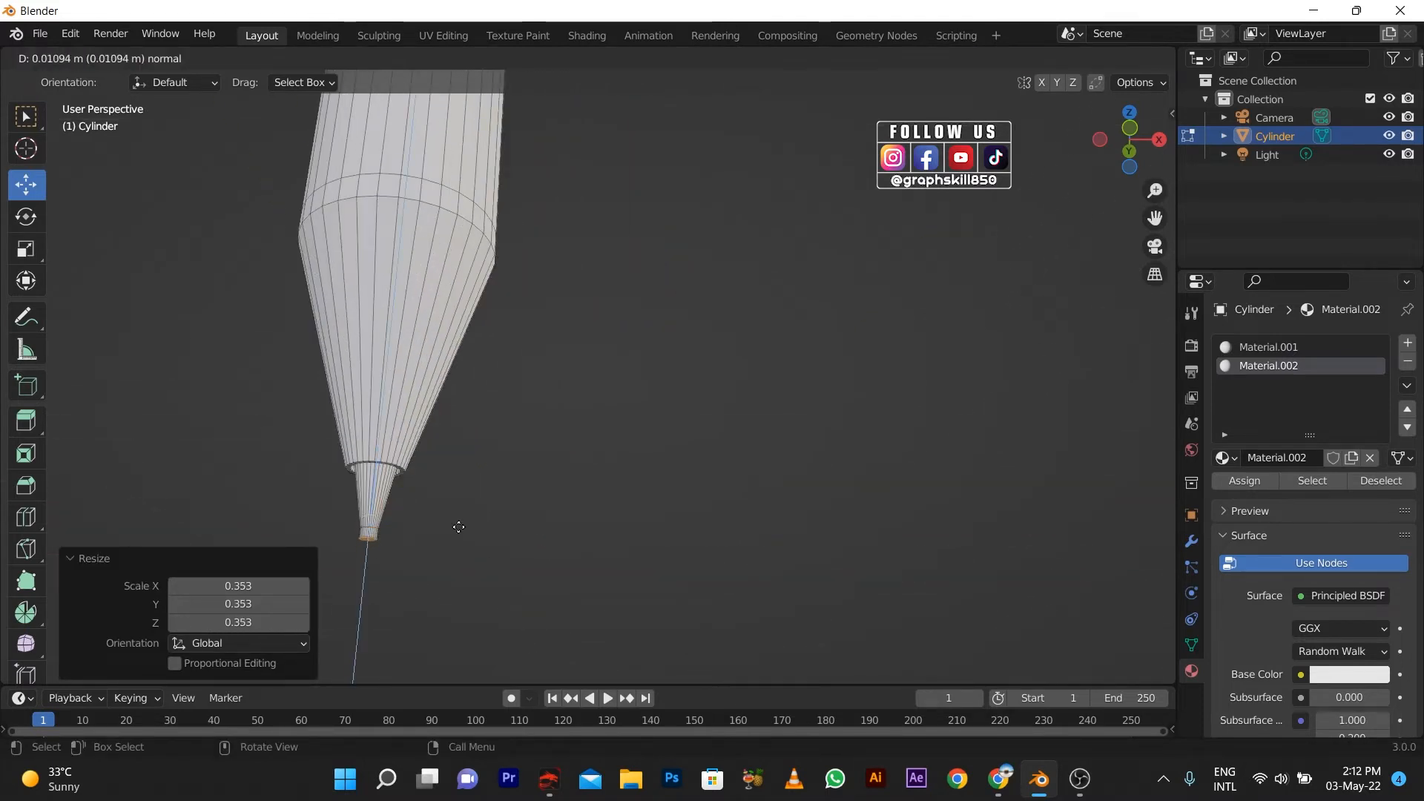
{"action": "left_click", "coordinate": [465, 520]}
{"action": "key", "text": "ctrl+b"}
{"action": "left_click", "coordinate": [490, 518]}
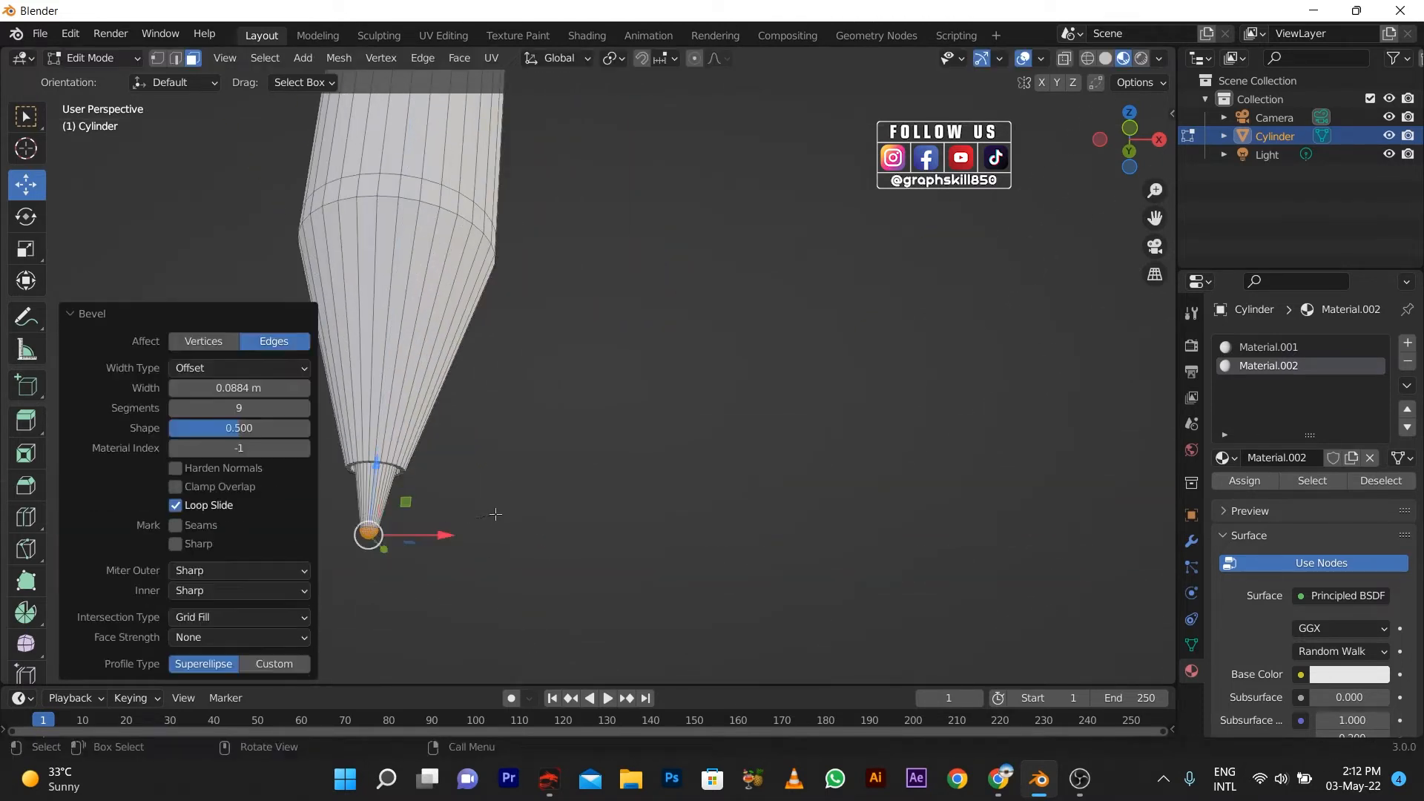
Step: Grow the selection over the nib and move it about 0.045 m down along Z
{"action": "mouse_move", "coordinate": [492, 509]}
{"action": "middle_mouse_down"}
{"action": "mouse_move", "coordinate": [652, 343]}
{"action": "mouse_move", "coordinate": [566, 420]}
{"action": "middle_mouse_up"}
{"action": "key", "text": "ctrl+KP_Add"}
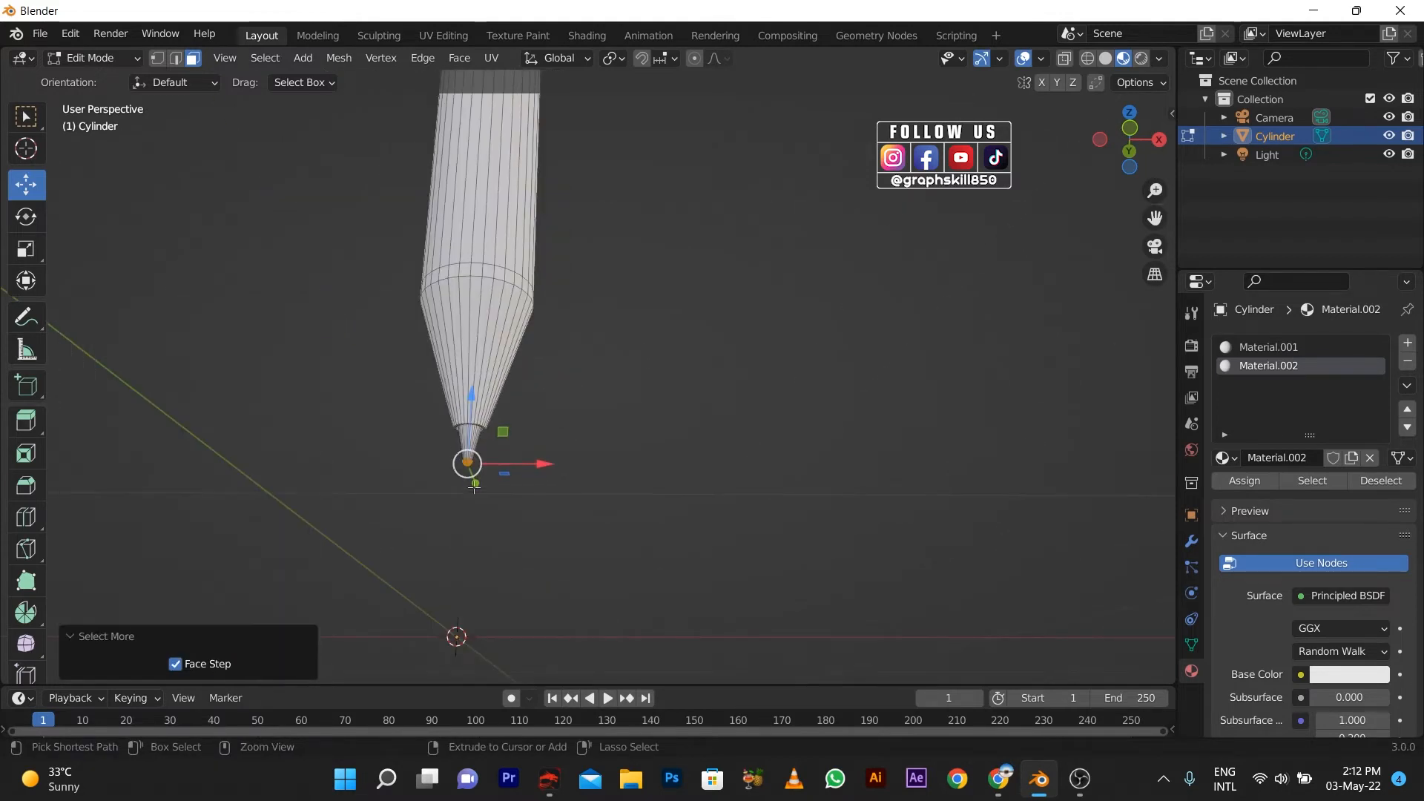
{"action": "middle_click_drag", "start_coordinate": [474, 487], "coordinate": [486, 468]}
{"action": "left_click_drag", "start_coordinate": [515, 522], "coordinate": [513, 533]}
{"action": "key", "text": "ctrl+z"}
{"action": "key", "text": "s"}
{"action": "right_click", "coordinate": [533, 524]}
{"action": "mouse_move", "coordinate": [562, 555]}
{"action": "middle_mouse_down"}
{"action": "mouse_move", "coordinate": [581, 505]}
{"action": "mouse_move", "coordinate": [534, 551]}
{"action": "middle_mouse_up"}
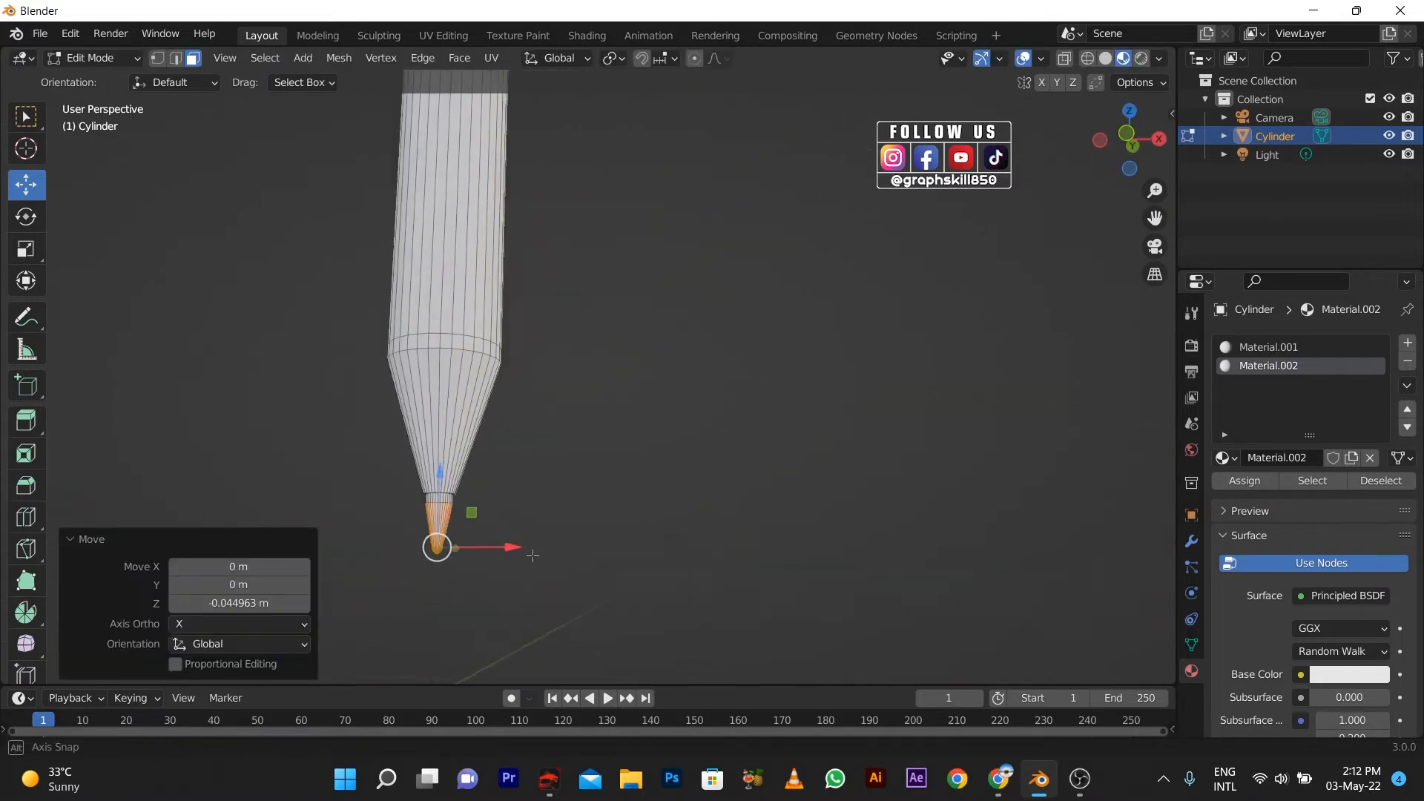
Step: Grow the selection to cover the whole nib and create a third material for it
{"action": "scroll", "coordinate": [601, 538], "scroll_direction": "down", "scroll_amount": 7}
{"action": "scroll", "coordinate": [586, 519], "scroll_direction": "up", "scroll_amount": 5}
{"action": "key", "text": "ctrl+KP_Add"}
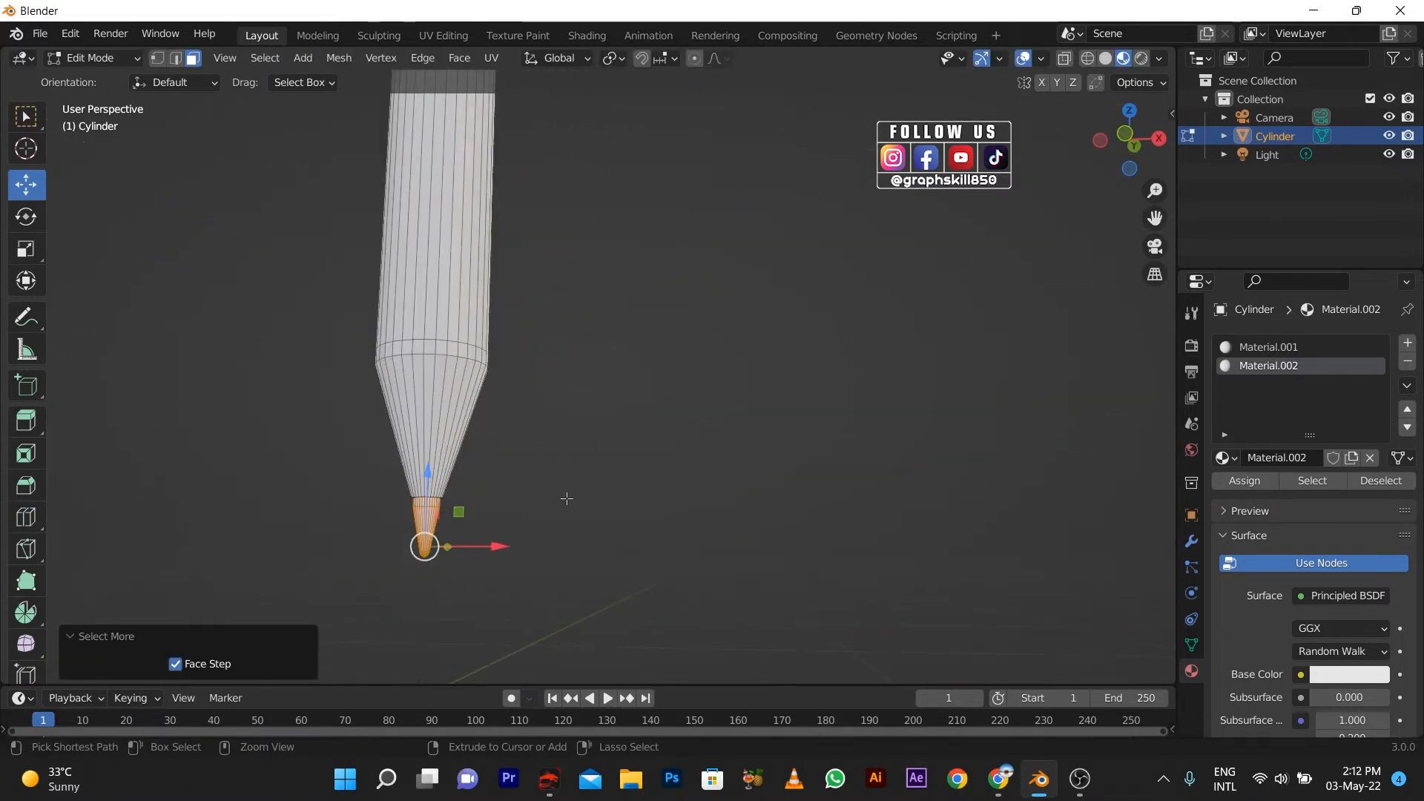
{"action": "left_click", "coordinate": [1407, 343]}
{"action": "left_click", "coordinate": [1266, 461]}
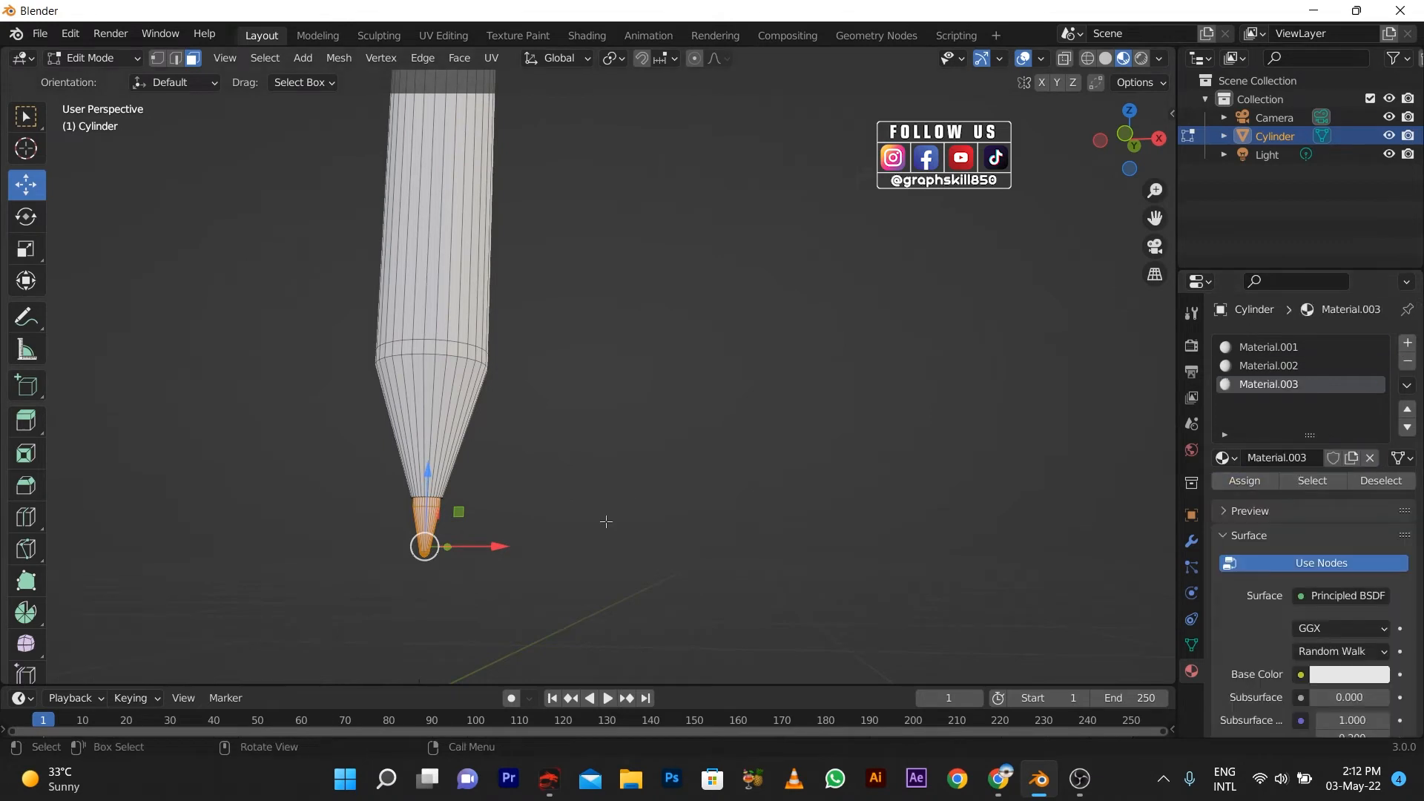
Step: Return to Object Mode and set the first material's base color to orange with H 0.083, S 1.000 and V 0.800
{"action": "scroll", "coordinate": [610, 527], "scroll_direction": "down", "scroll_amount": 4}
{"action": "middle_click_drag", "start_coordinate": [620, 553], "coordinate": [646, 619]}
{"action": "scroll", "coordinate": [646, 621], "scroll_direction": "down", "scroll_amount": 6}
{"action": "key", "text": "Tab"}
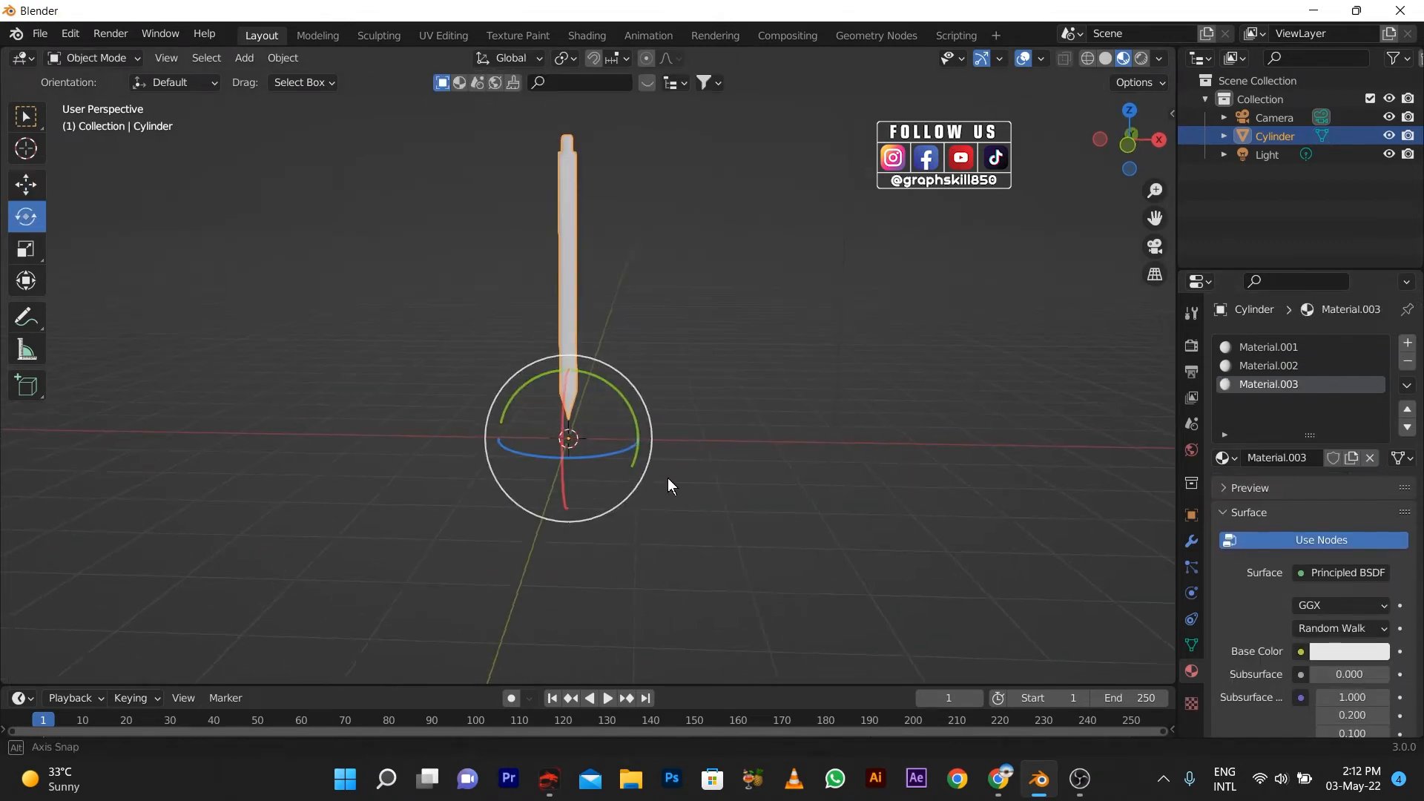
{"action": "middle_click_drag", "start_coordinate": [668, 478], "coordinate": [679, 506]}
{"action": "scroll", "coordinate": [747, 436], "scroll_direction": "up", "scroll_amount": 3}
{"action": "left_click", "coordinate": [1267, 348]}
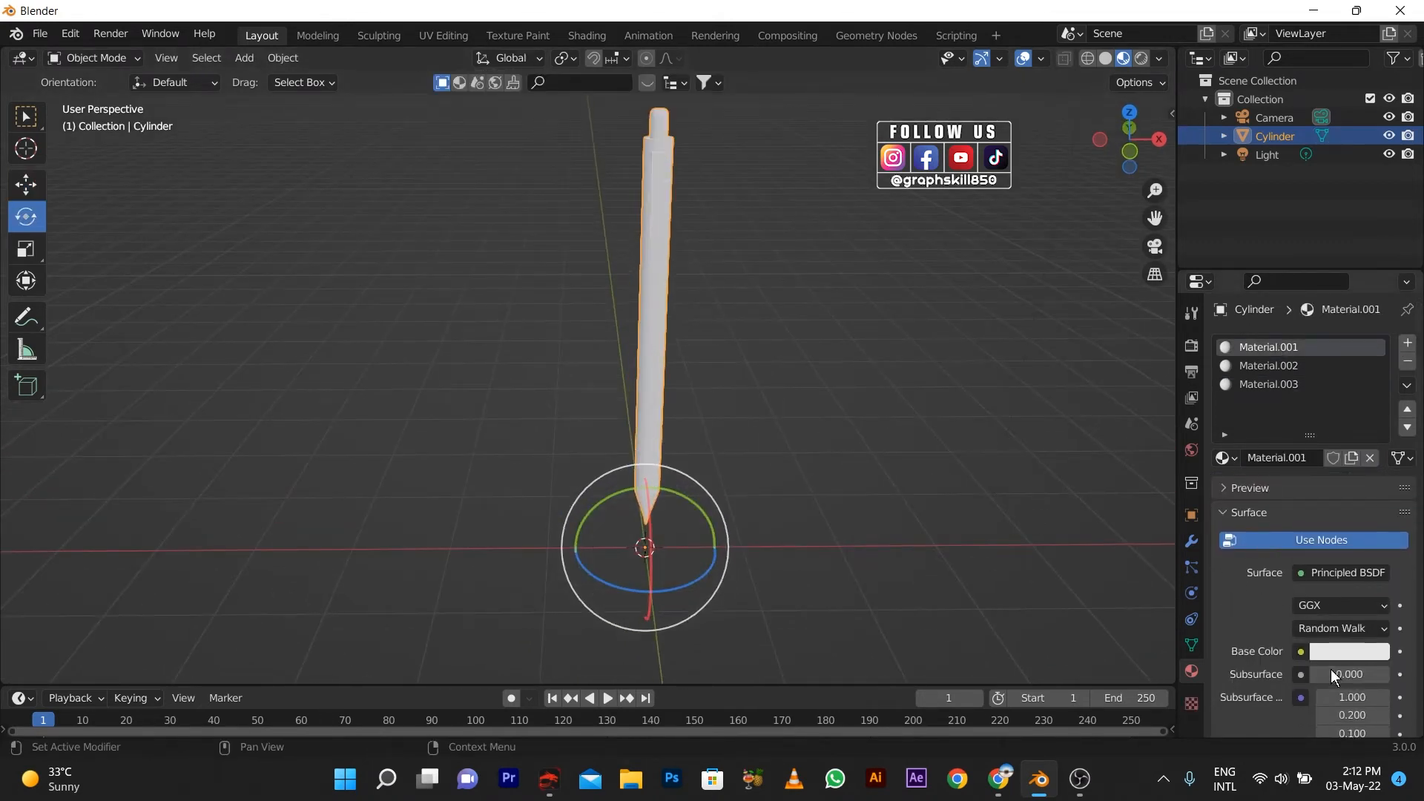
{"action": "left_click", "coordinate": [1345, 652]}
{"action": "left_click_drag", "start_coordinate": [1258, 490], "coordinate": [1246, 504]}
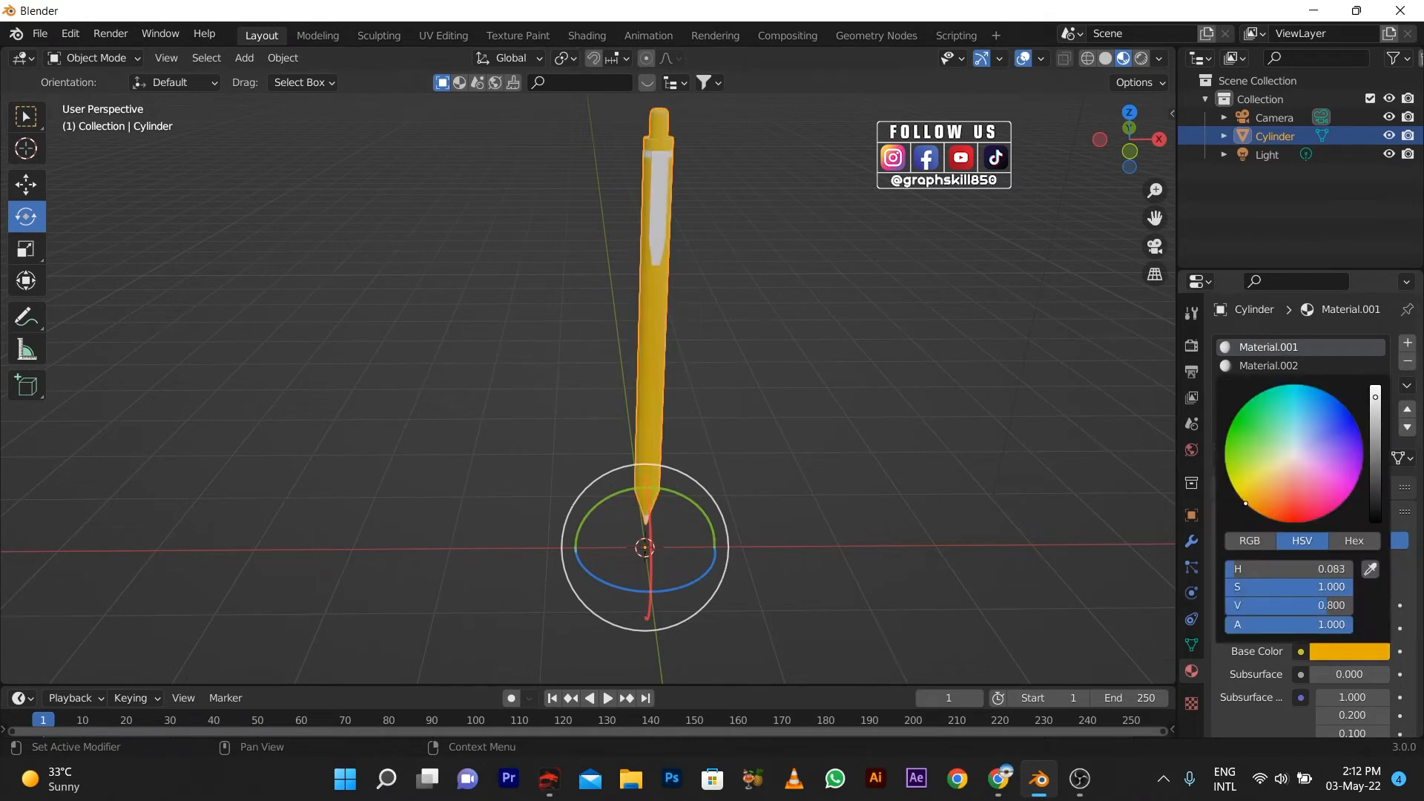
{"action": "left_click", "coordinate": [897, 447]}
Step: Set the base color of the second material, used by the clip and band, to a darker blue
{"action": "middle_click_drag", "start_coordinate": [891, 450], "coordinate": [767, 458]}
{"action": "left_click", "coordinate": [1245, 364]}
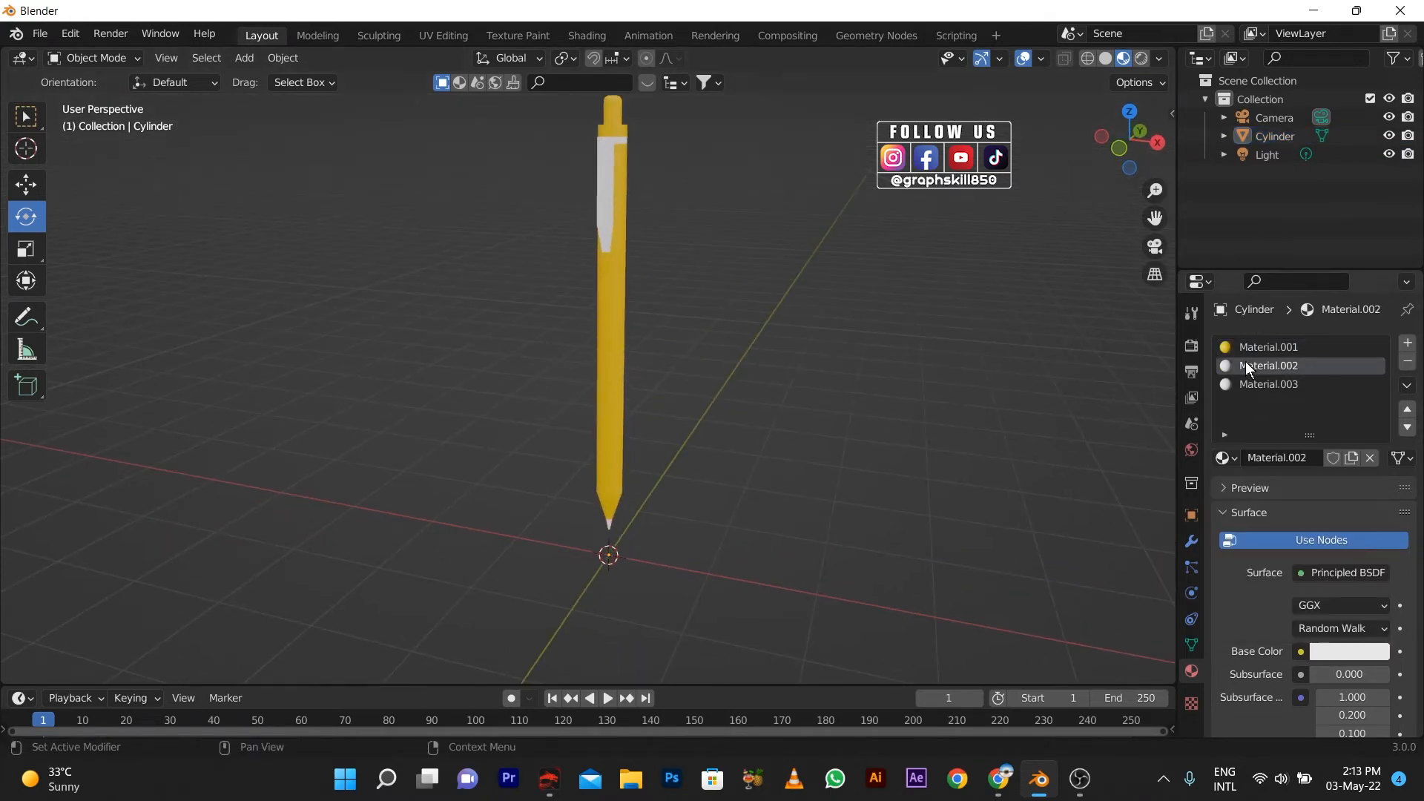
{"action": "left_click", "coordinate": [1329, 654]}
{"action": "left_click_drag", "start_coordinate": [1332, 440], "coordinate": [1325, 395]}
{"action": "middle_click_drag", "start_coordinate": [1030, 423], "coordinate": [712, 419]}
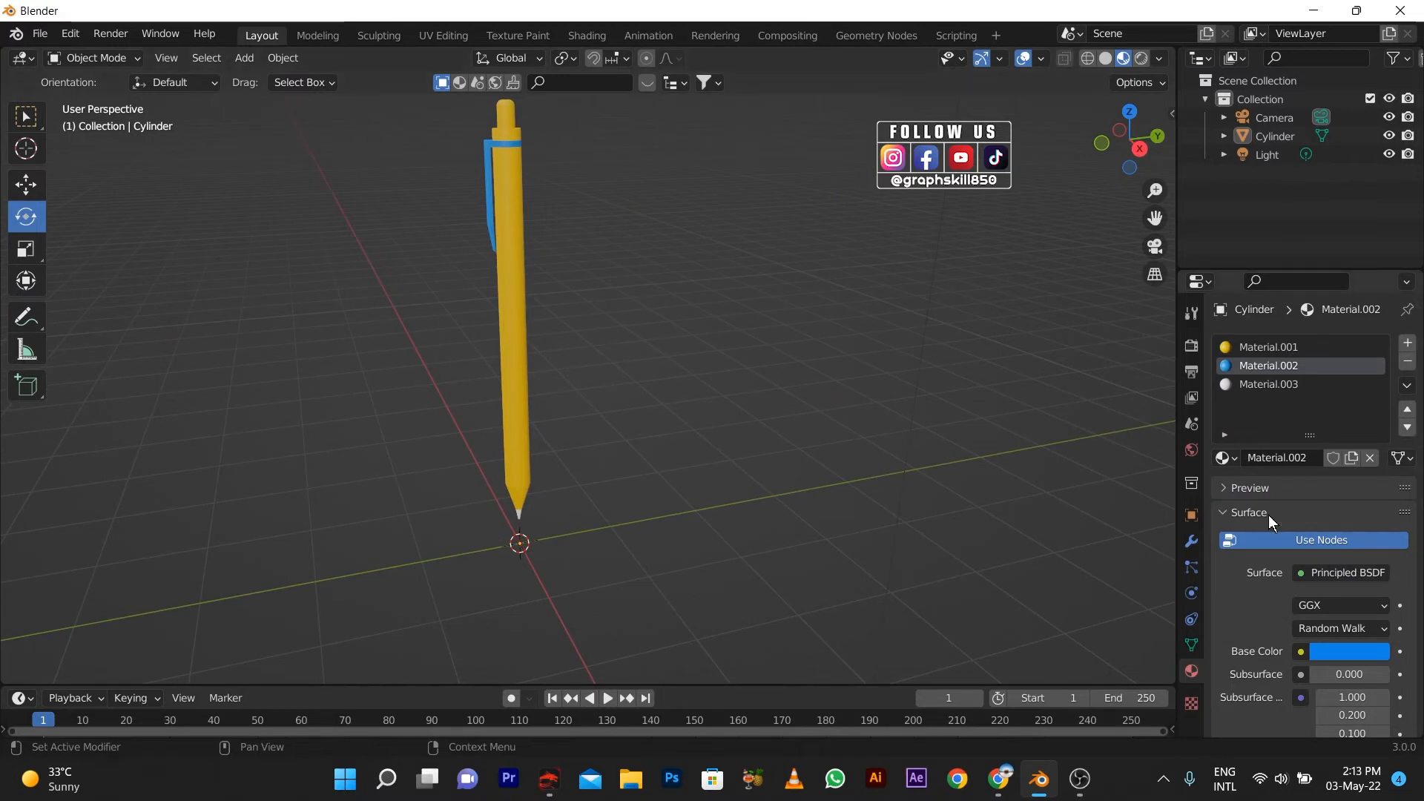
{"action": "left_click", "coordinate": [1349, 652]}
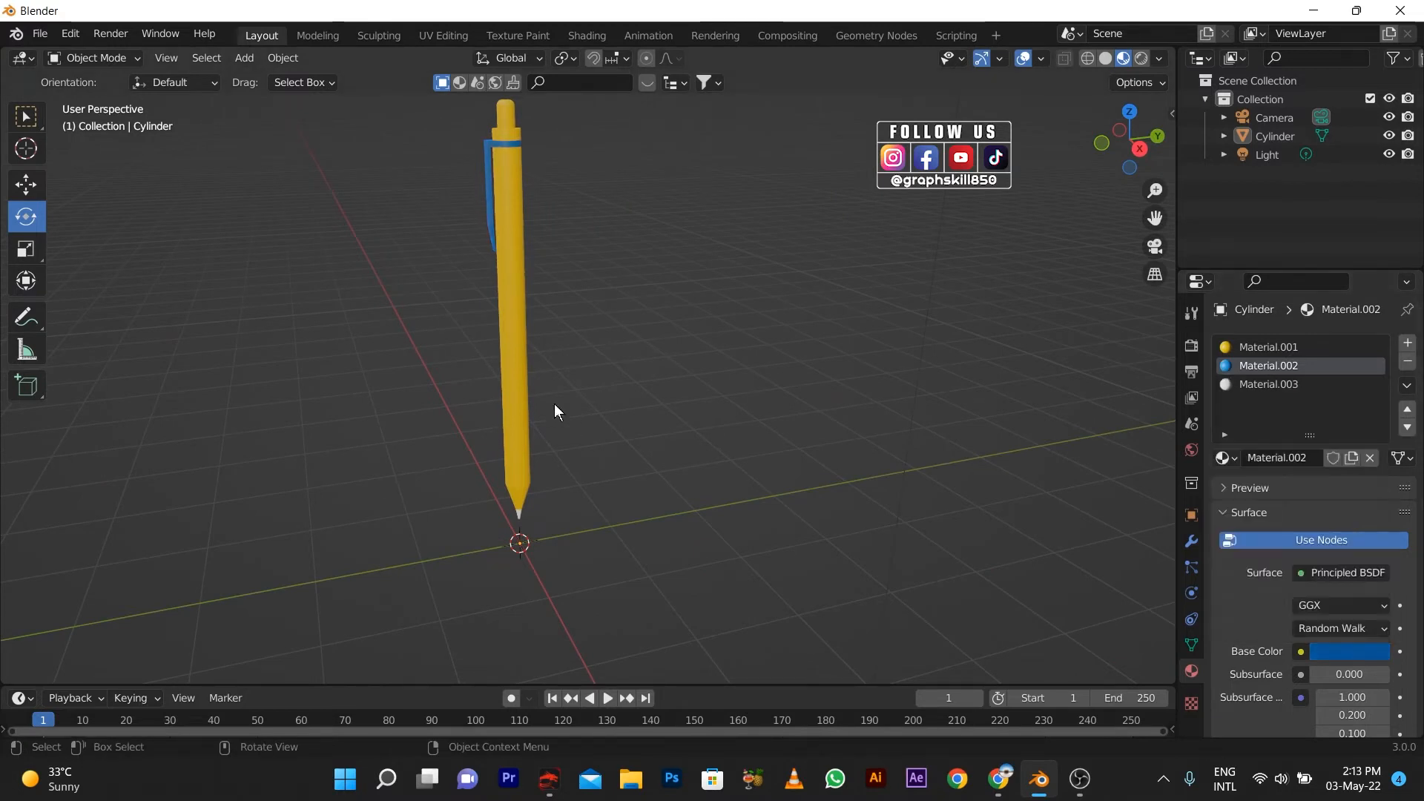
Step: Try to add two edge loops around the barrel, spread them along Z and move them about 0.557 m down
{"action": "scroll", "coordinate": [597, 426], "scroll_direction": "up", "scroll_amount": 4}
{"action": "key", "text": "Tab"}
{"action": "key", "text": "ctrl+r"}
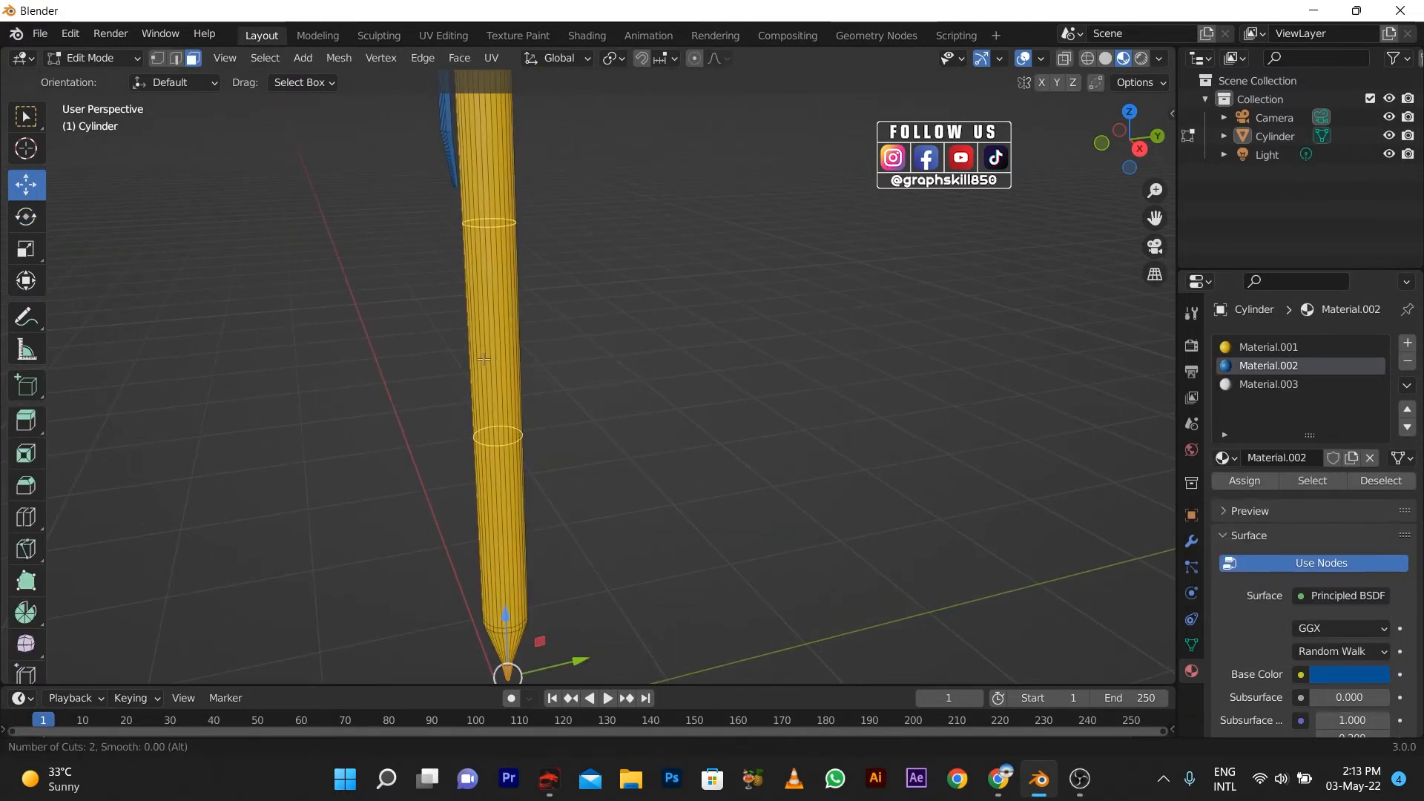
{"action": "left_click", "coordinate": [485, 362]}
{"action": "left_click", "coordinate": [487, 364]}
{"action": "key", "text": "s"}
{"action": "key", "text": "z"}
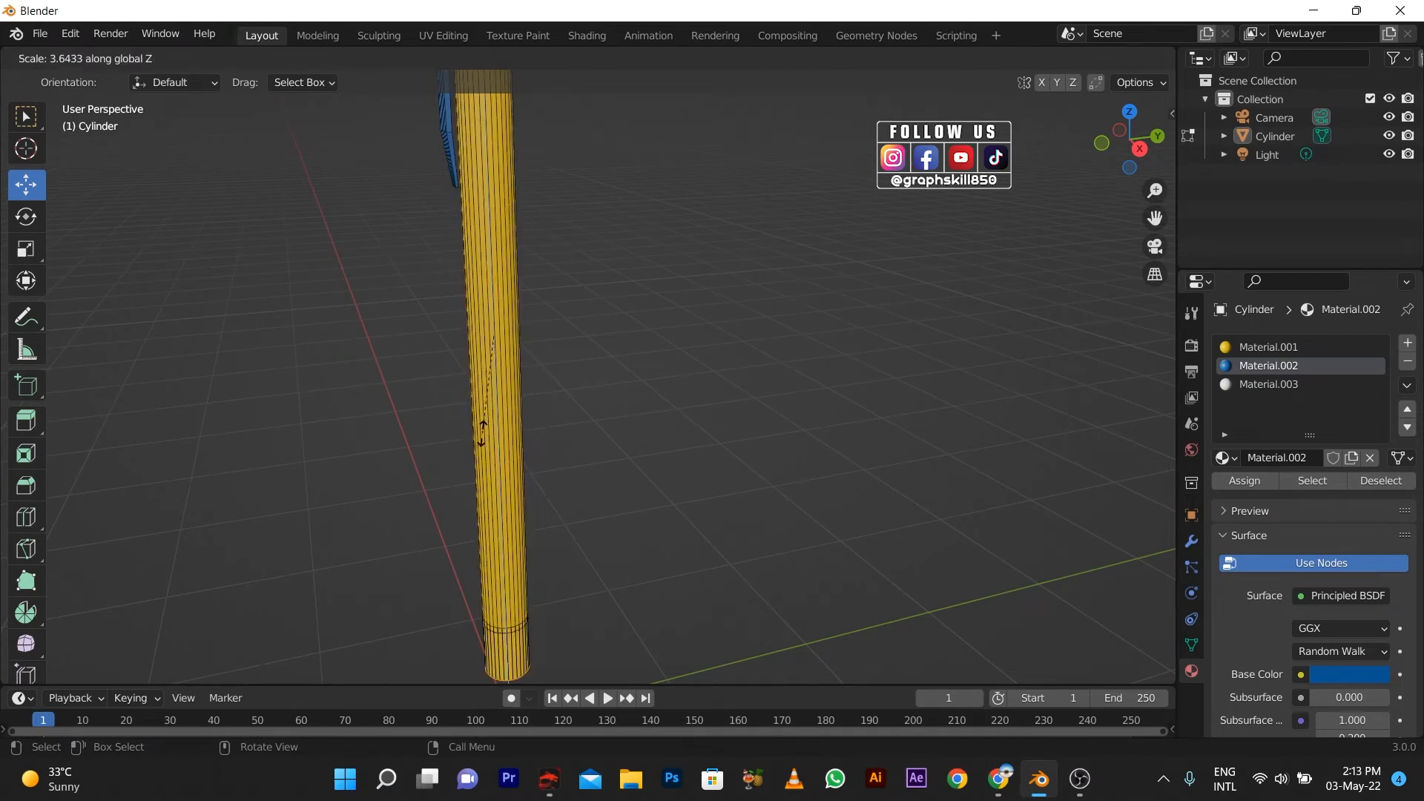
{"action": "left_click", "coordinate": [506, 315]}
{"action": "left_click_drag", "start_coordinate": [494, 277], "coordinate": [495, 402]}
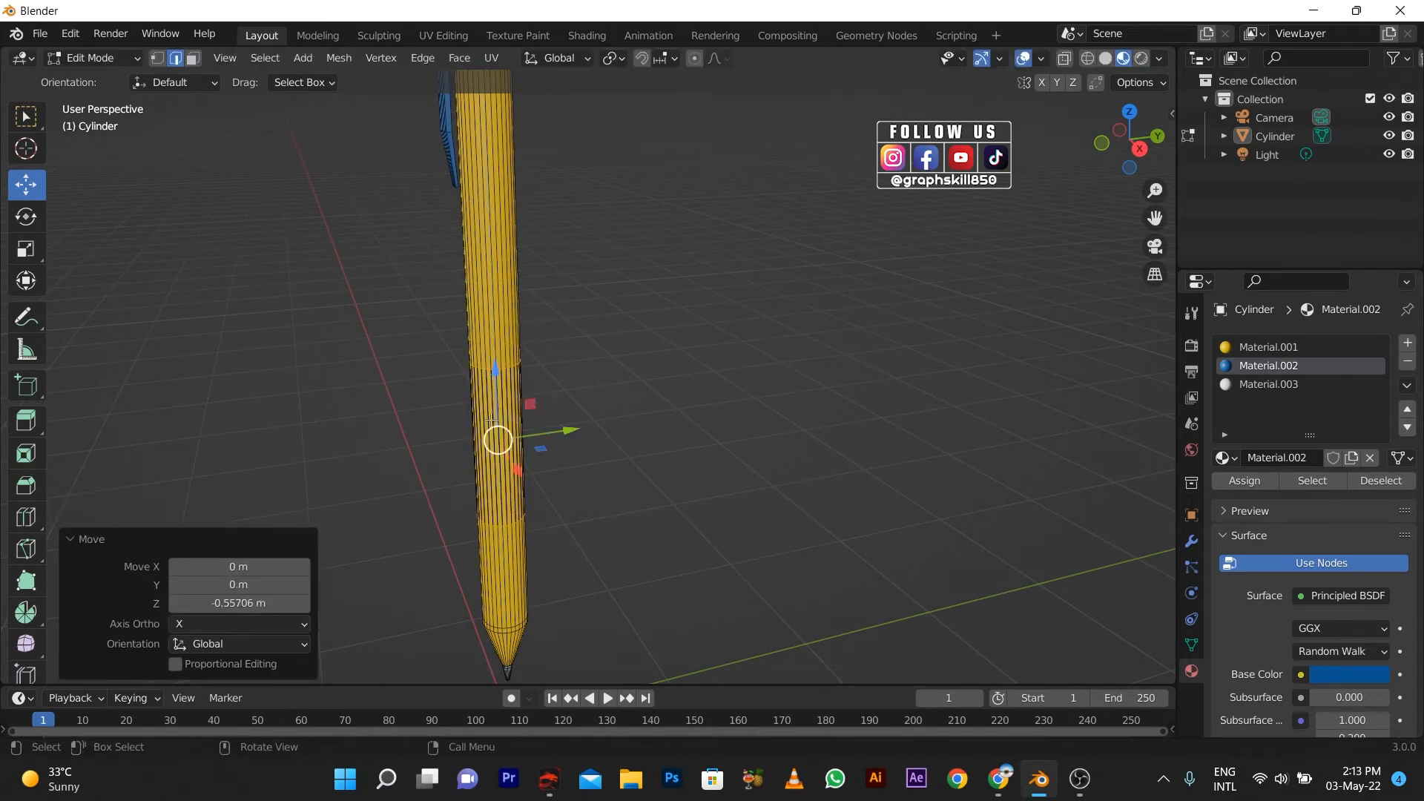
Step: Try assigning the blue second material to the face ring between the two barrel loops
{"action": "left_click", "coordinate": [194, 58]}
{"action": "left_click", "coordinate": [489, 380], "text": "alt"}
{"action": "left_click", "coordinate": [487, 404], "text": "alt"}
{"action": "scroll", "coordinate": [534, 430], "scroll_direction": "up", "scroll_amount": 2}
{"action": "middle_click_drag", "start_coordinate": [549, 438], "coordinate": [588, 432]}
{"action": "left_click", "coordinate": [1278, 368]}
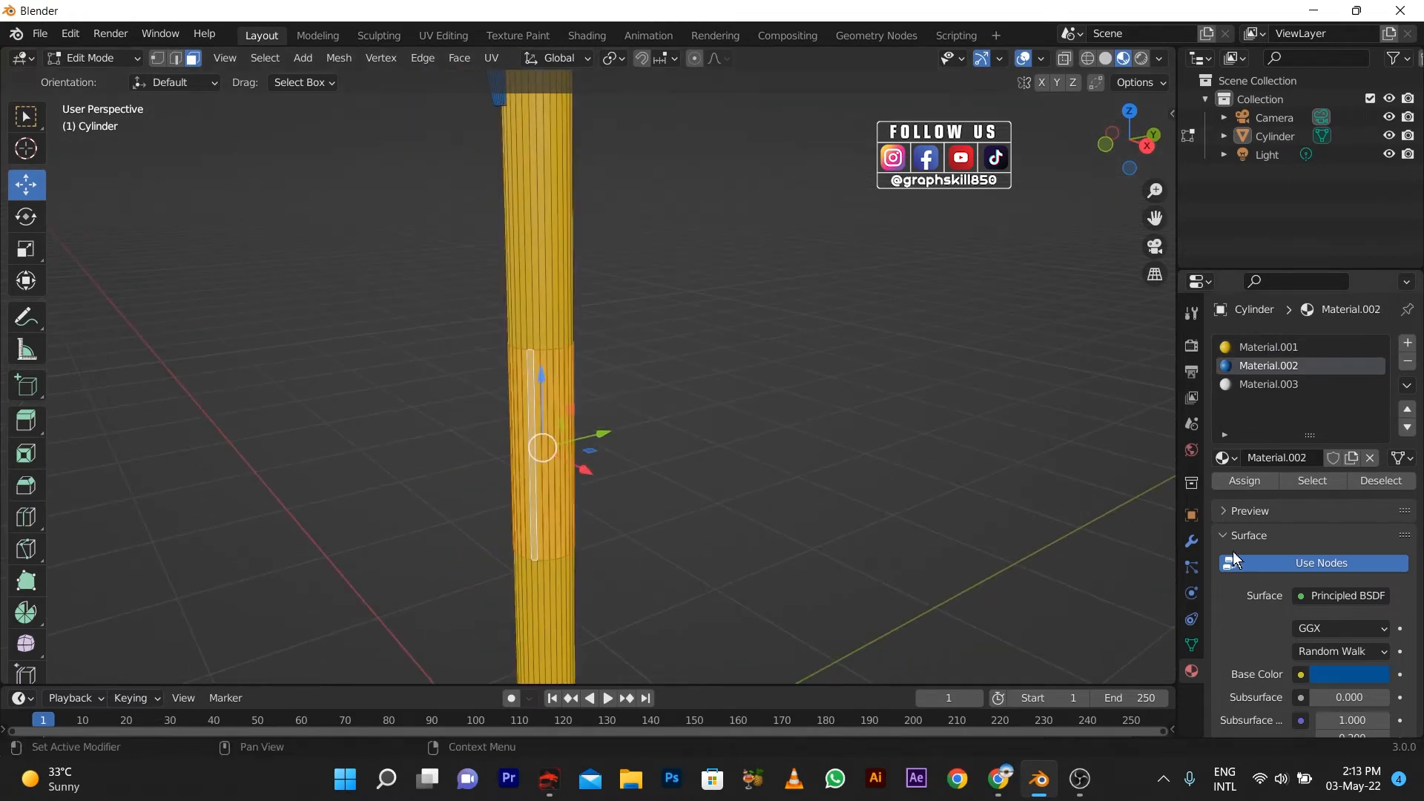
{"action": "left_click", "coordinate": [1245, 481]}
{"action": "scroll", "coordinate": [645, 470], "scroll_direction": "down", "scroll_amount": 3}
{"action": "key", "text": "ctrl+z"}
{"action": "key", "text": "ctrl+z"}
{"action": "scroll", "coordinate": [588, 467], "scroll_direction": "up", "scroll_amount": 3}
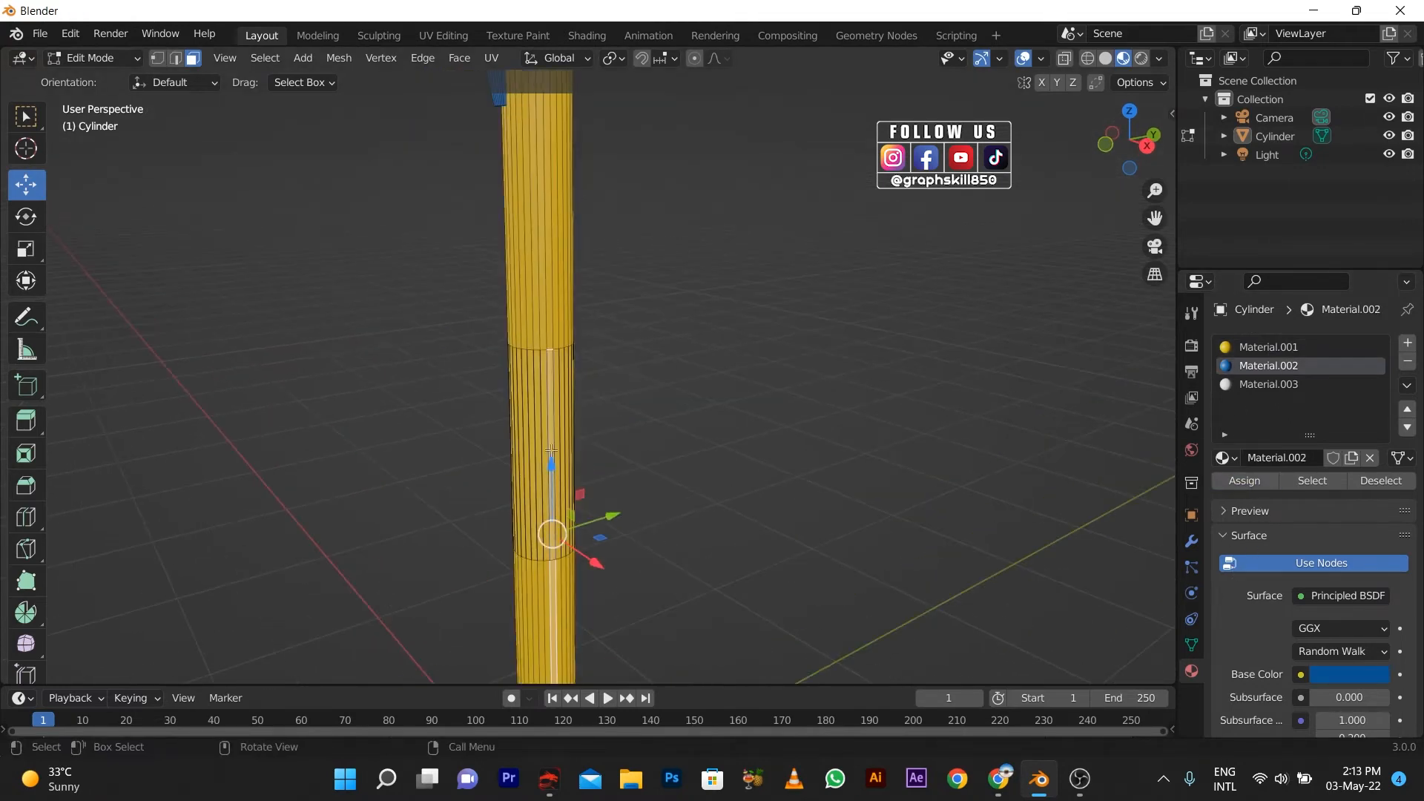
Step: Reselect the barrel's face ring, assign the second material to it and return to Object Mode
{"action": "left_click", "coordinate": [551, 451], "text": "alt"}
{"action": "left_click", "coordinate": [1231, 480]}
{"action": "left_click", "coordinate": [806, 436]}
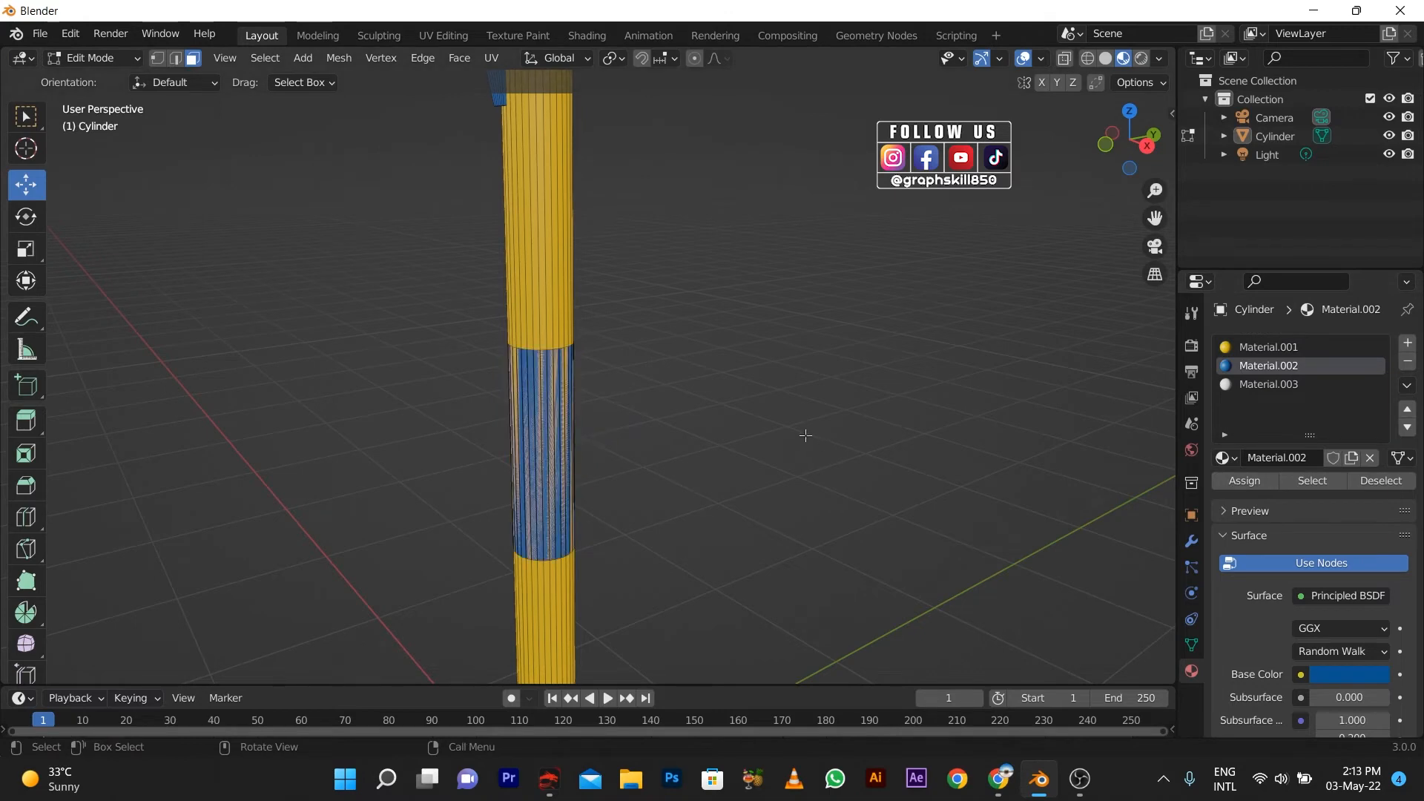
{"action": "key", "text": "Tab"}
{"action": "scroll", "coordinate": [741, 436], "scroll_direction": "down", "scroll_amount": 3}
{"action": "left_click", "coordinate": [564, 273]}
Step: Undo the barrel band's material assignment along with its edge loops
{"action": "key", "text": "ctrl+z"}
{"action": "key", "text": "ctrl+z"}
{"action": "key", "text": "ctrl+z"}
{"action": "key", "text": "ctrl+z"}
{"action": "key", "text": "ctrl+z"}
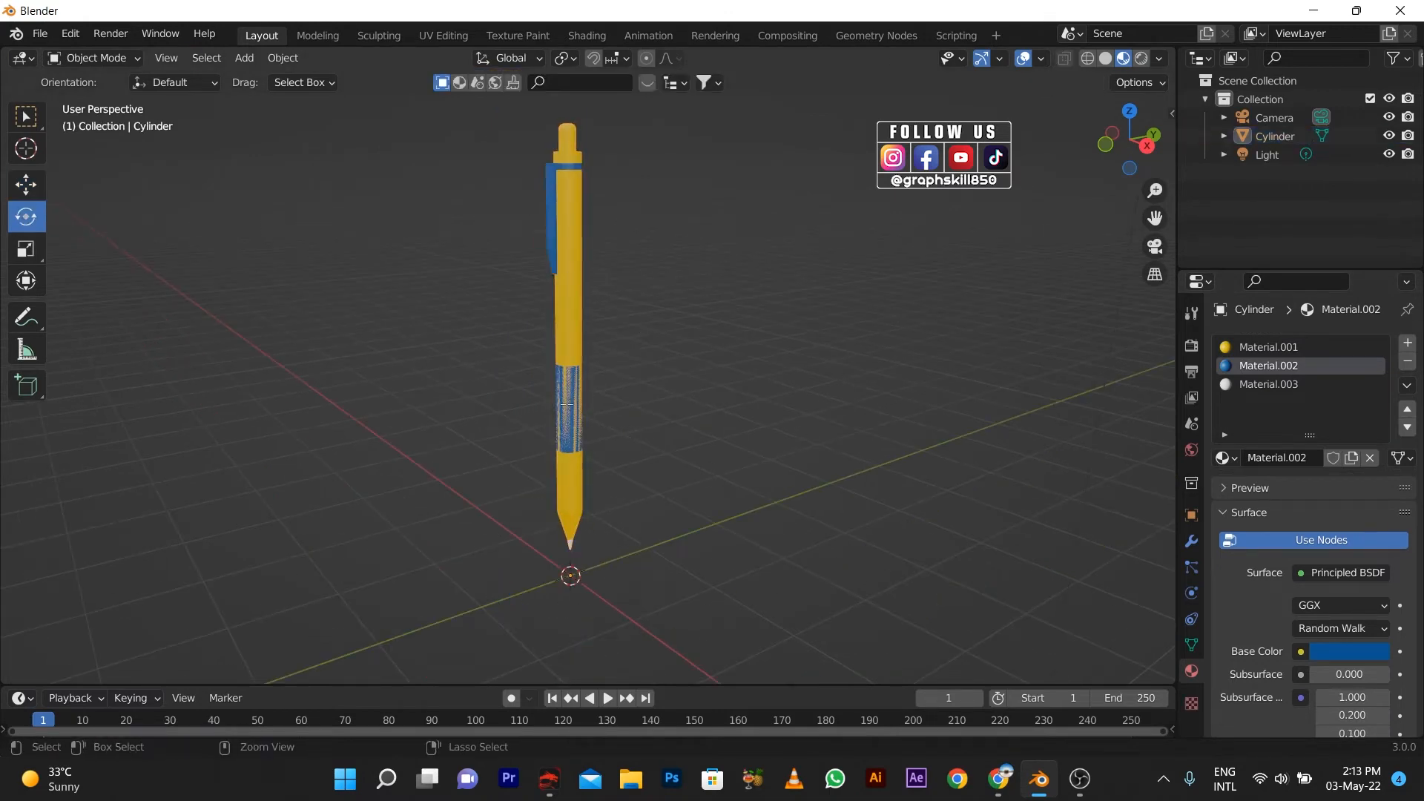
{"action": "key", "text": "2"}
{"action": "scroll", "coordinate": [557, 431], "scroll_direction": "up", "scroll_amount": 5}
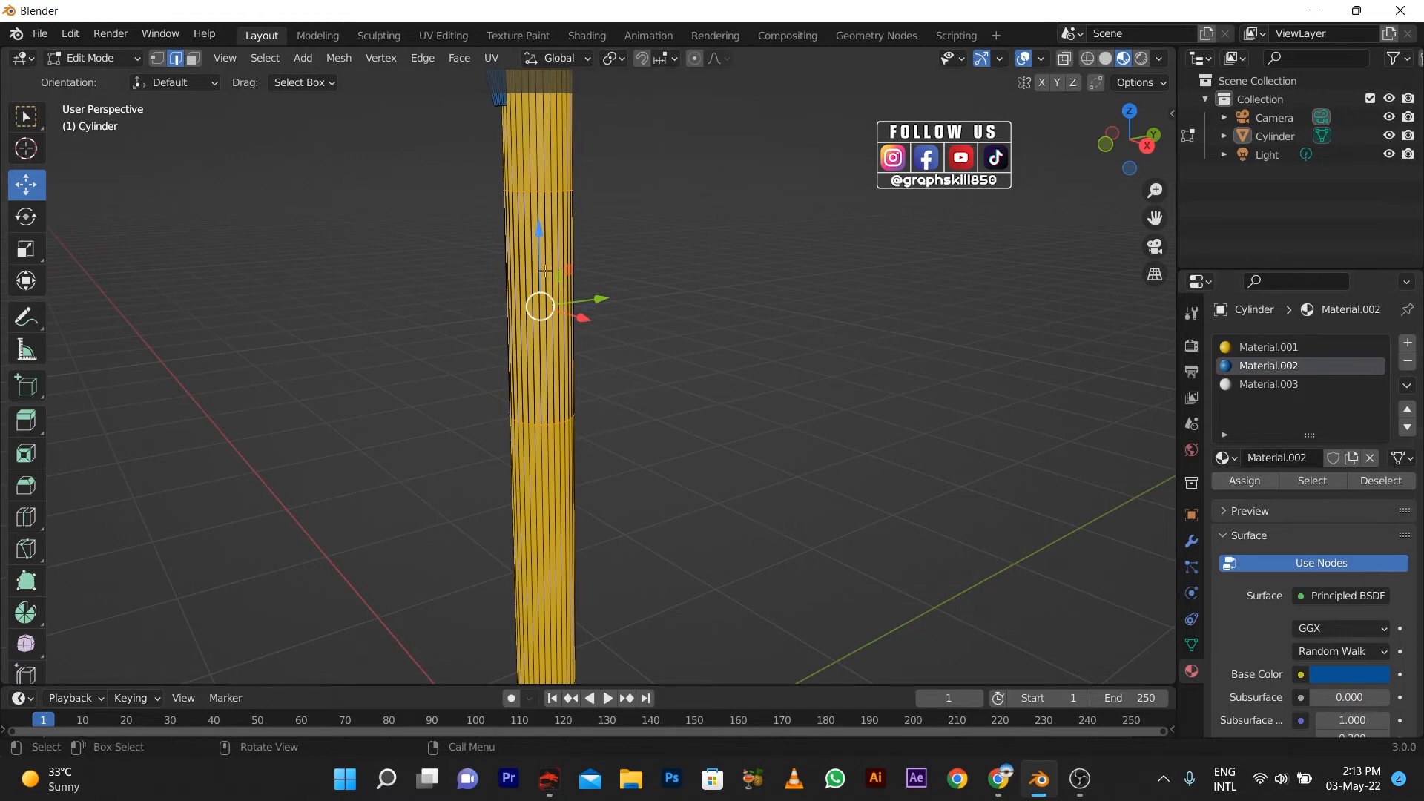
{"action": "left_click", "coordinate": [193, 58]}
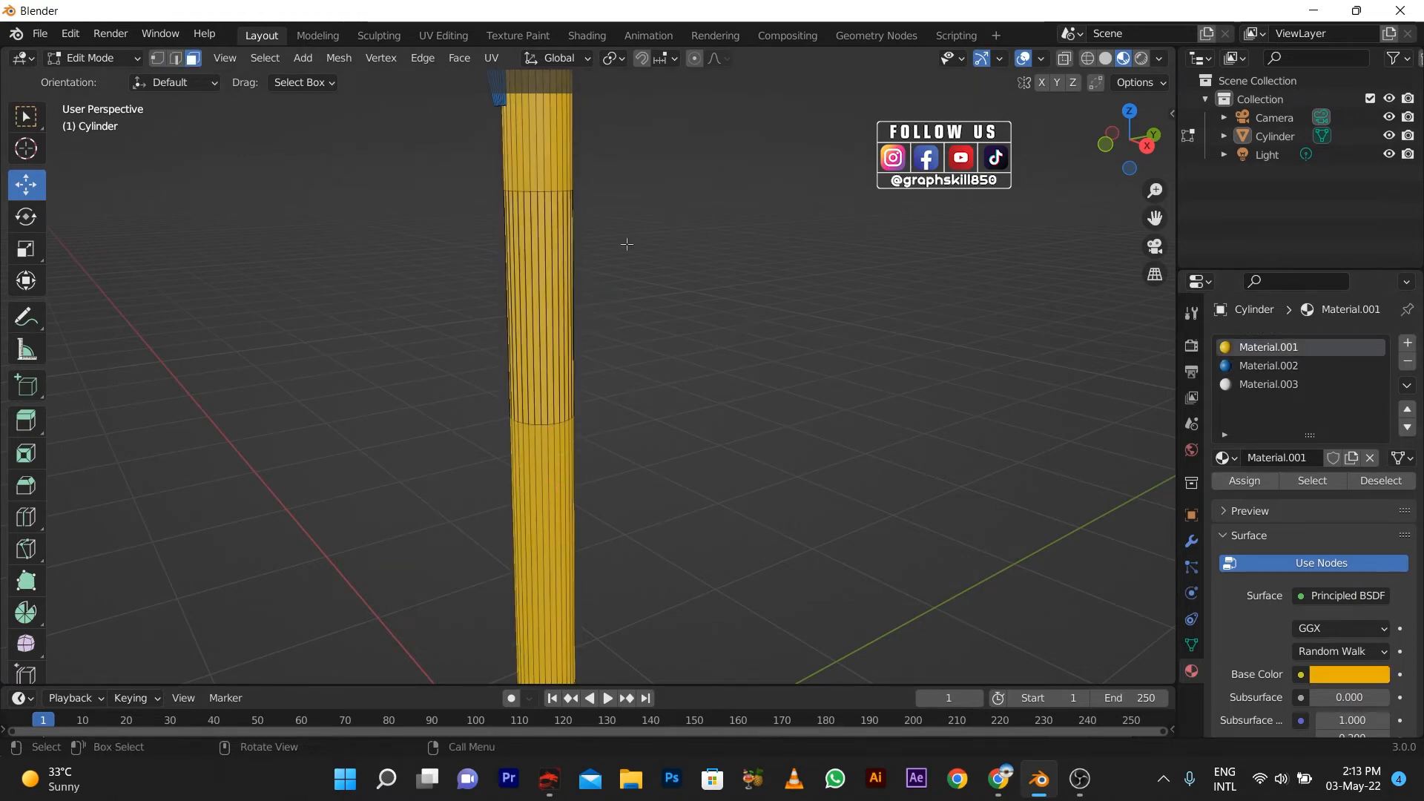
{"action": "middle_click_drag", "start_coordinate": [877, 416], "coordinate": [709, 422]}
{"action": "key", "text": "ctrl+z"}
{"action": "key", "text": "ctrl+z"}
{"action": "key", "text": "ctrl+z"}
{"action": "key", "text": "ctrl+z"}
{"action": "key", "text": "ctrl+z"}
Step: Add two edge loops around the lower barrel with Loop Cut, slid by a factor of 0.623
{"action": "key", "text": "Tab"}
{"action": "key", "text": "ctrl+r"}
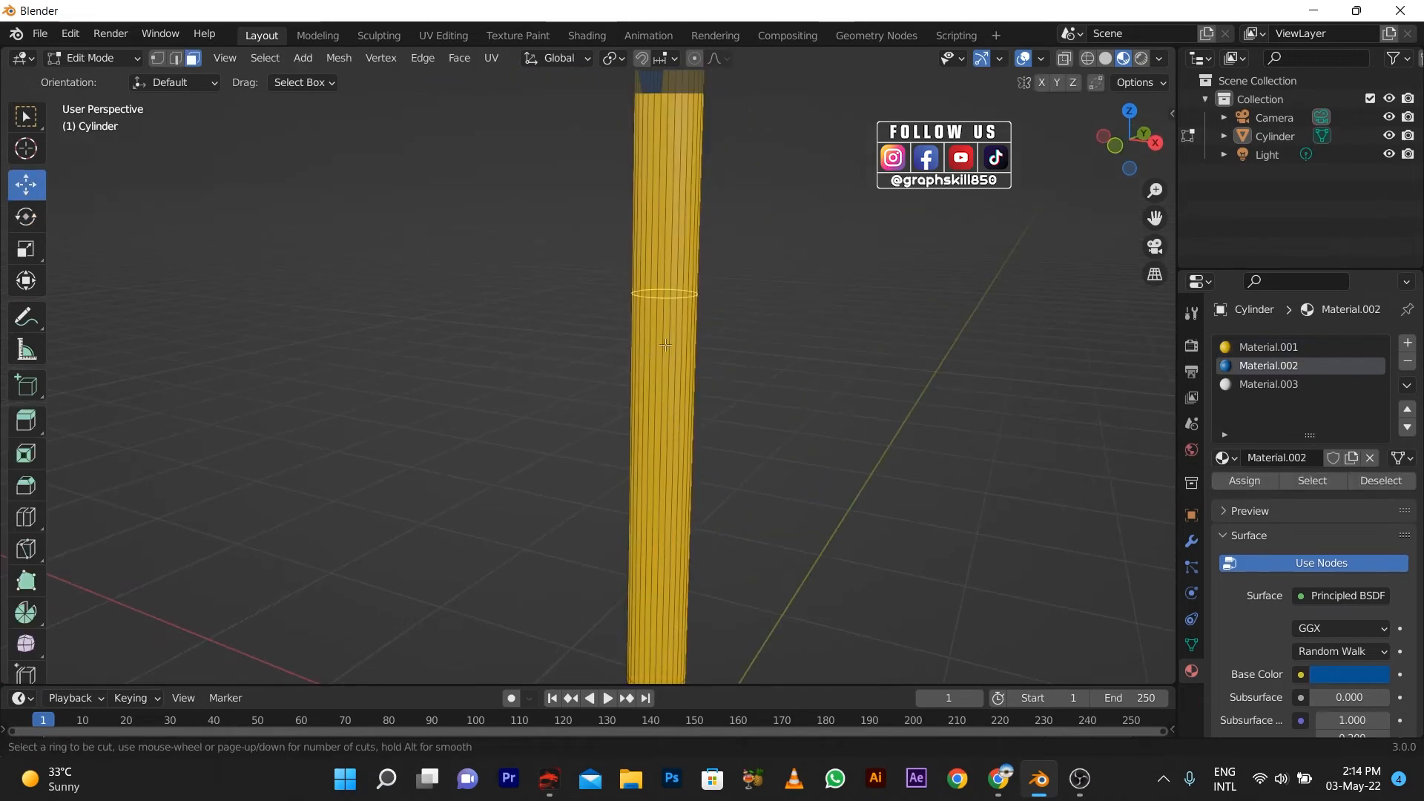
{"action": "left_click", "coordinate": [653, 408]}
{"action": "left_click", "coordinate": [667, 547]}
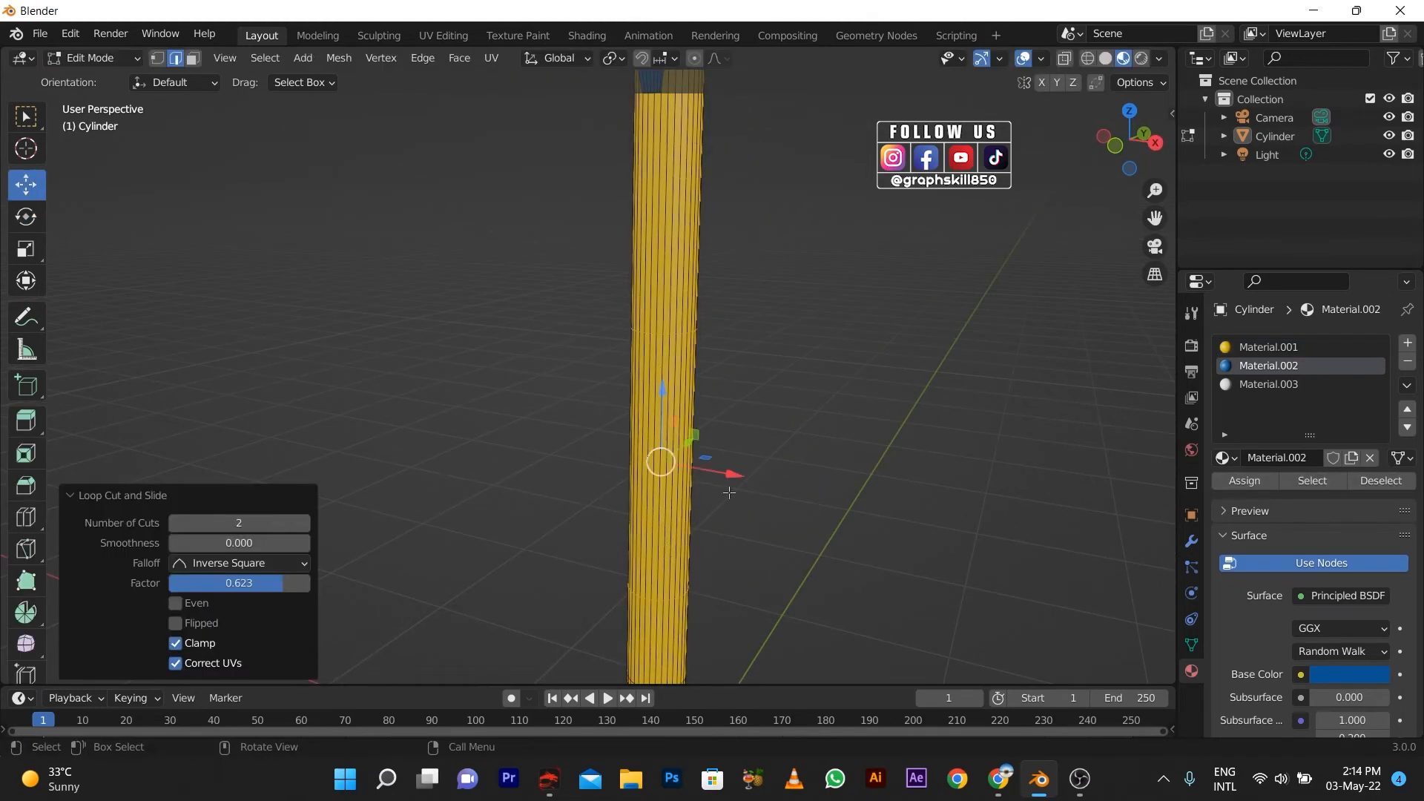
Step: Assign the blue second material to the barrel faces between the two new loops and return to Object Mode
{"action": "left_click", "coordinate": [193, 60]}
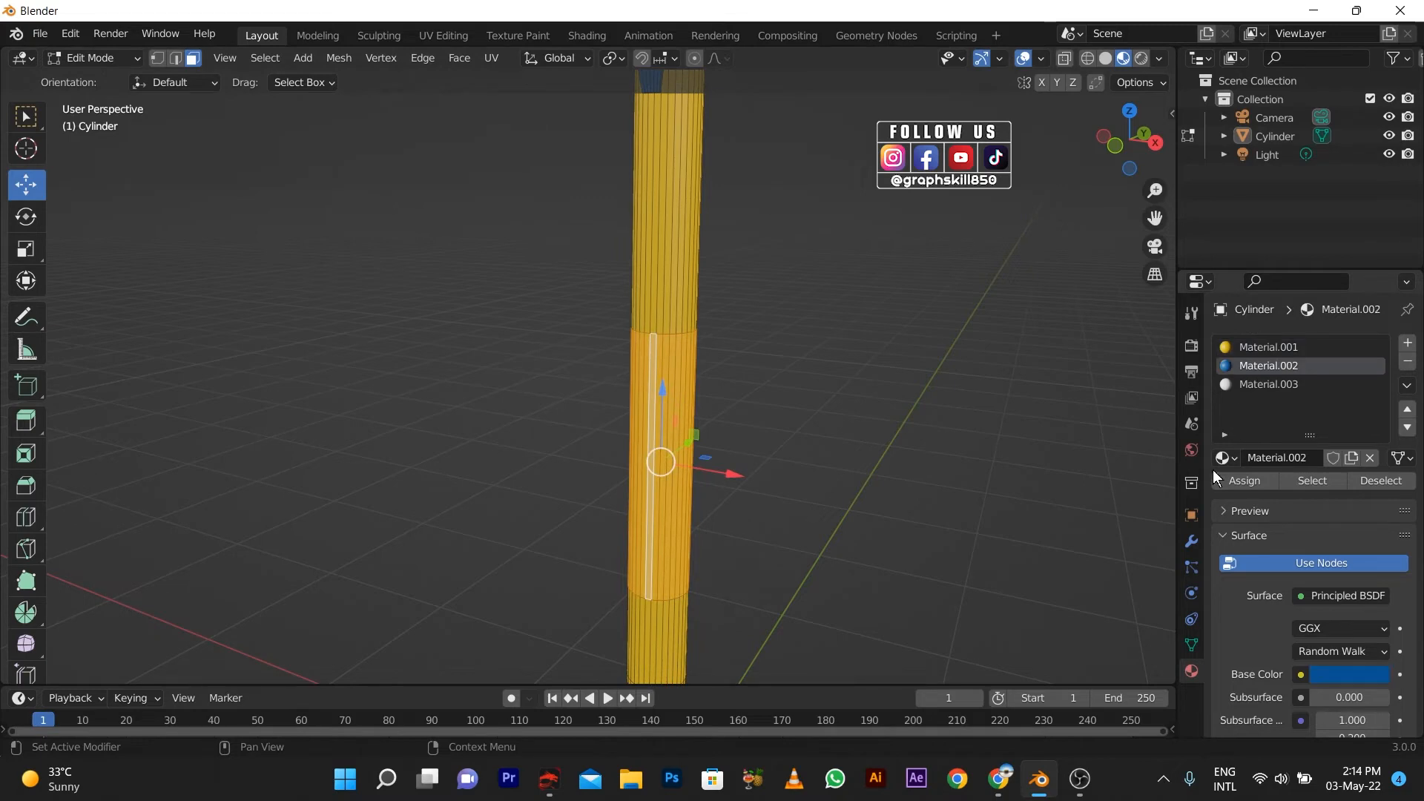
{"action": "left_click", "coordinate": [855, 363]}
{"action": "scroll", "coordinate": [831, 374], "scroll_direction": "down", "scroll_amount": 4}
{"action": "middle_click_drag", "start_coordinate": [664, 443], "coordinate": [531, 452]}
{"action": "key", "text": "Tab"}
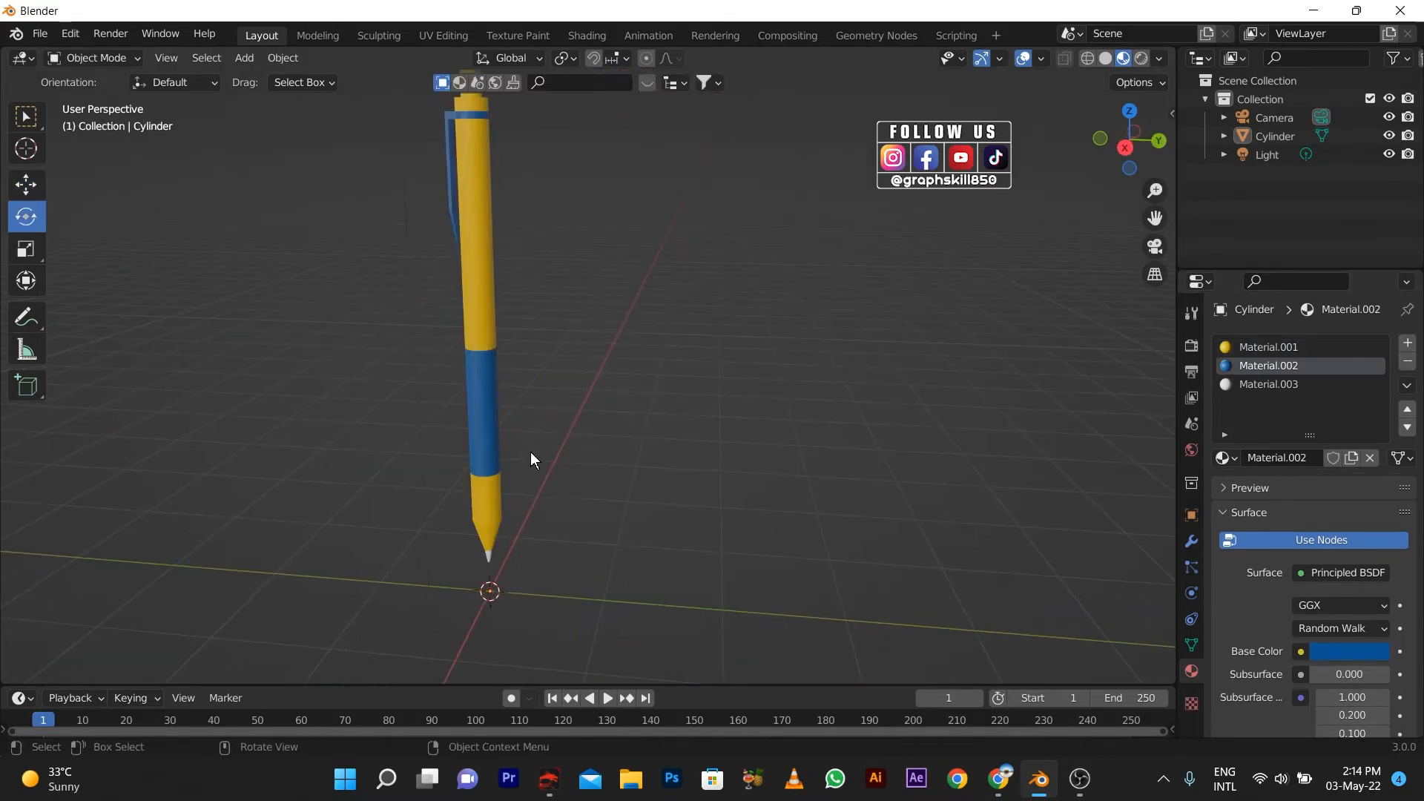
Step: Make the nib's third material metallic grey with base color V 0.581, metallic 1.000 and roughness 0.252
{"action": "scroll", "coordinate": [532, 452], "scroll_direction": "down", "scroll_amount": 2}
{"action": "scroll", "coordinate": [526, 510], "scroll_direction": "up", "scroll_amount": 4}
{"action": "mouse_move", "coordinate": [510, 514]}
{"action": "middle_mouse_down"}
{"action": "mouse_move", "coordinate": [527, 510]}
{"action": "mouse_move", "coordinate": [522, 492]}
{"action": "middle_mouse_up"}
{"action": "key", "text": "Tab"}
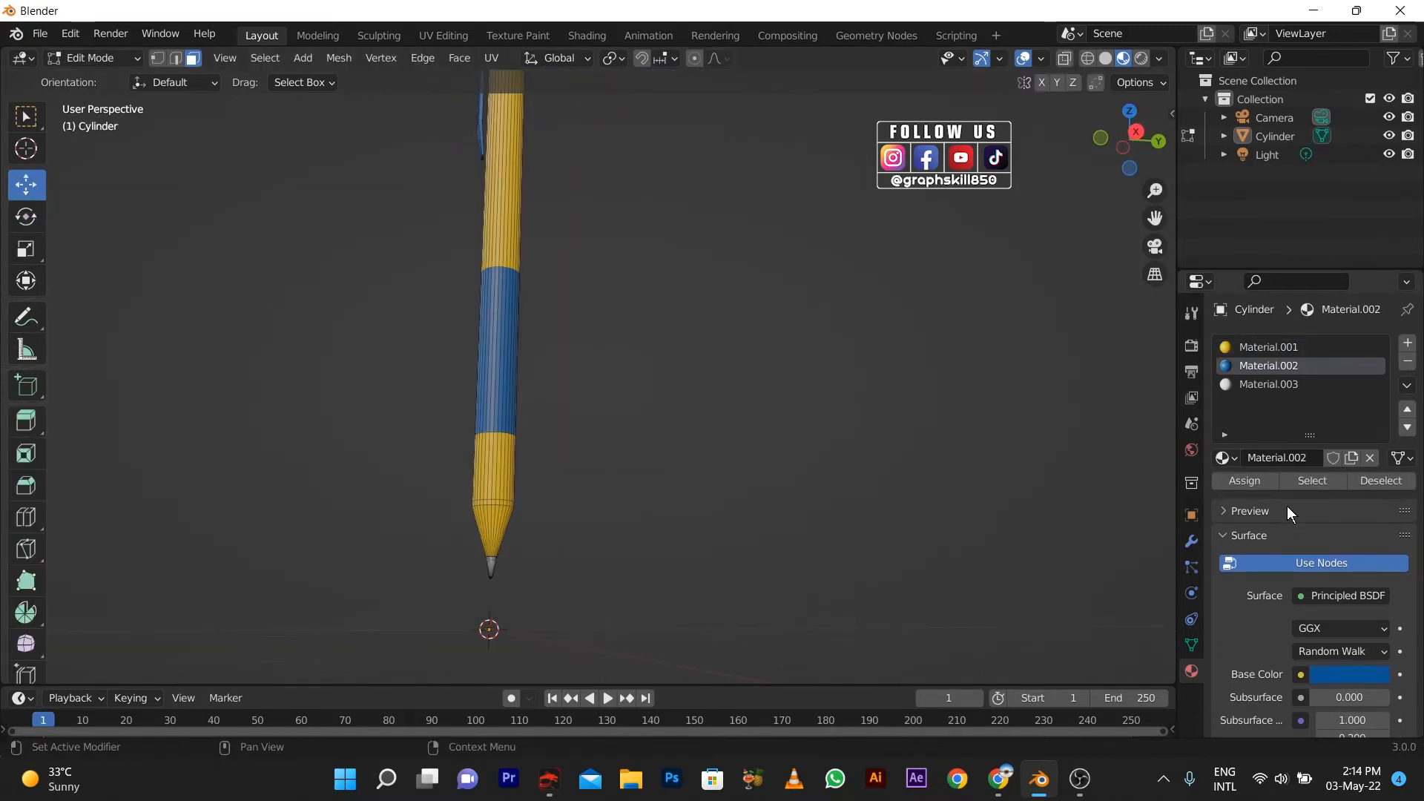
{"action": "key", "text": "Tab"}
{"action": "left_click", "coordinate": [1269, 383]}
{"action": "left_click", "coordinate": [1350, 651]}
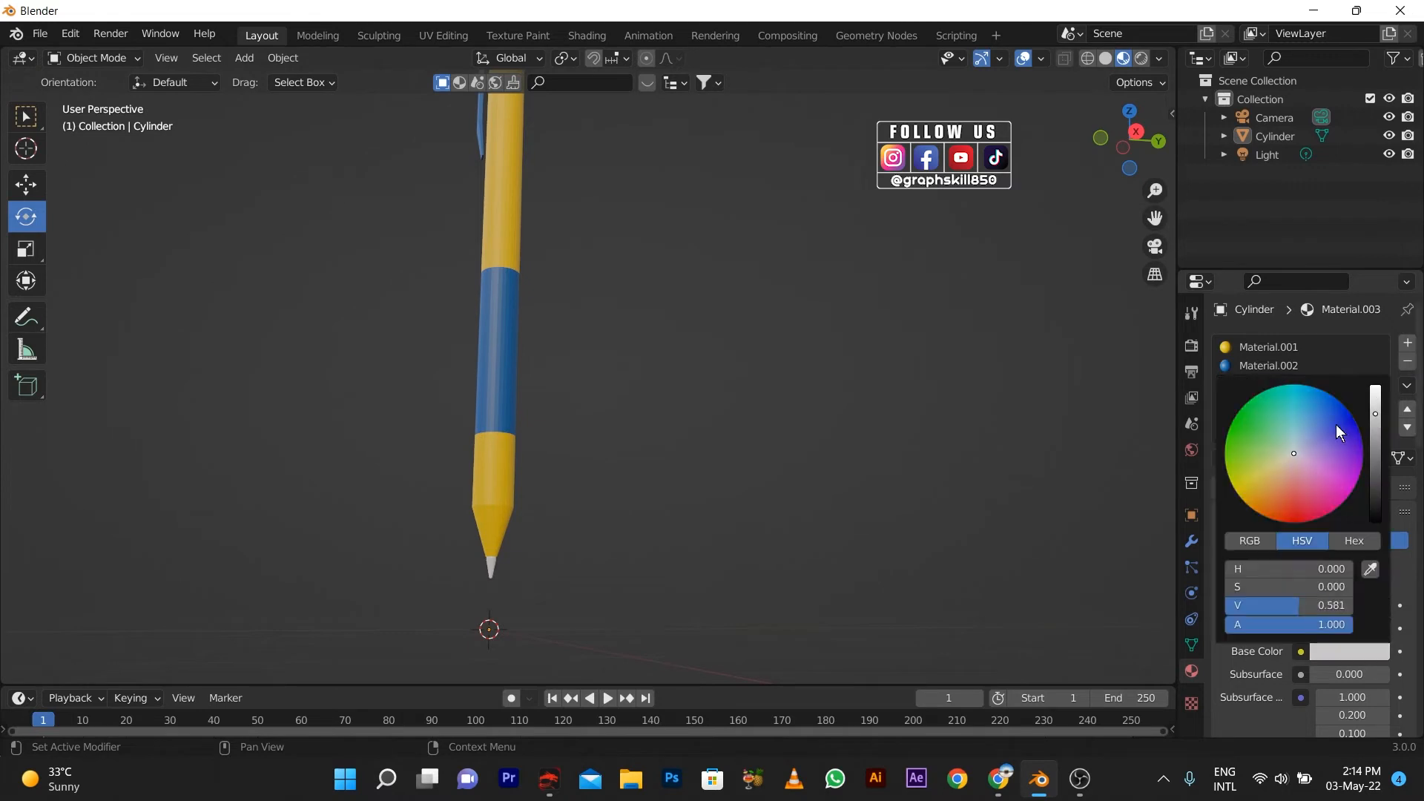
{"action": "scroll", "coordinate": [1343, 686], "scroll_direction": "down", "scroll_amount": 3}
{"action": "scroll", "coordinate": [1343, 679], "scroll_direction": "down", "scroll_amount": 2}
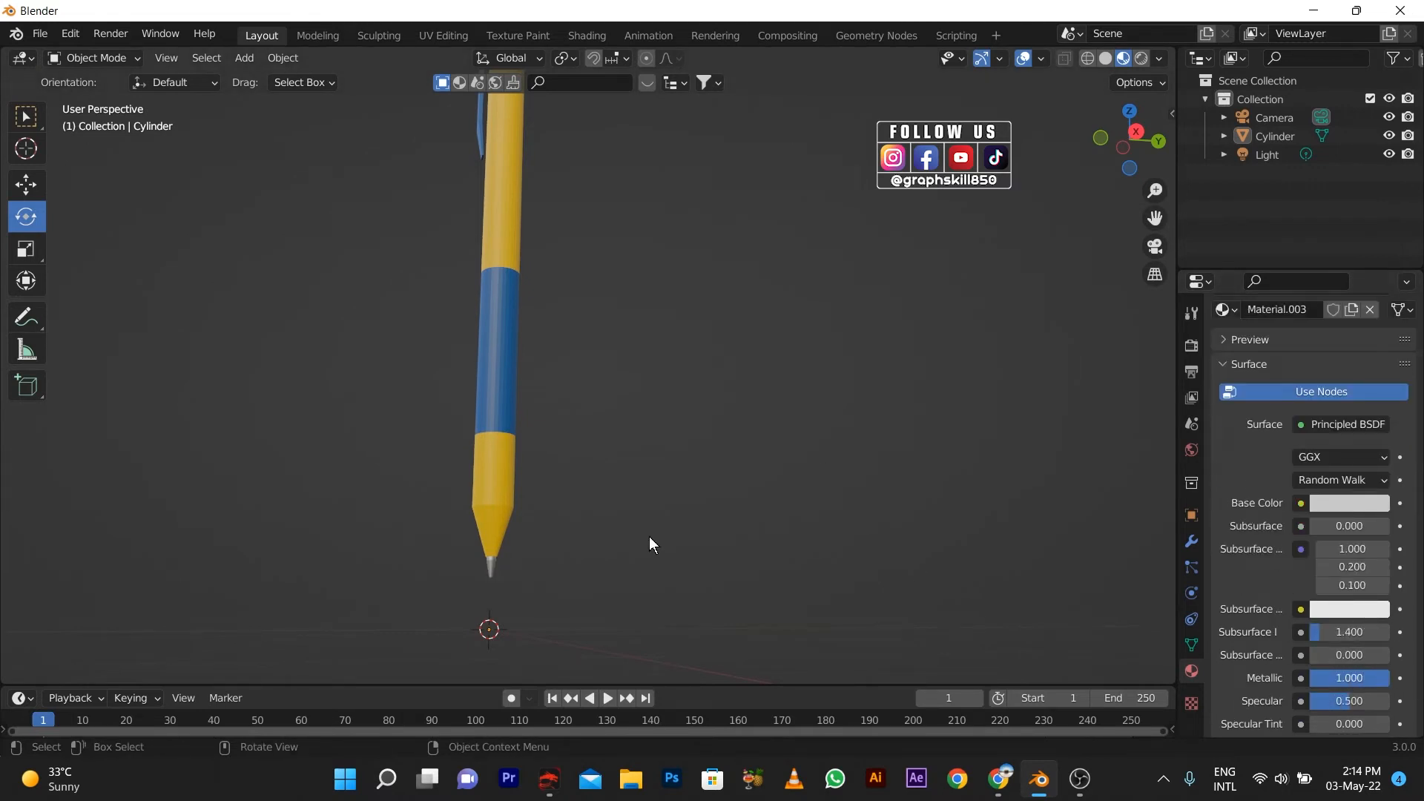
{"action": "middle_click_drag", "start_coordinate": [649, 545], "coordinate": [616, 468]}
{"action": "scroll", "coordinate": [1351, 690], "scroll_direction": "down", "scroll_amount": 2}
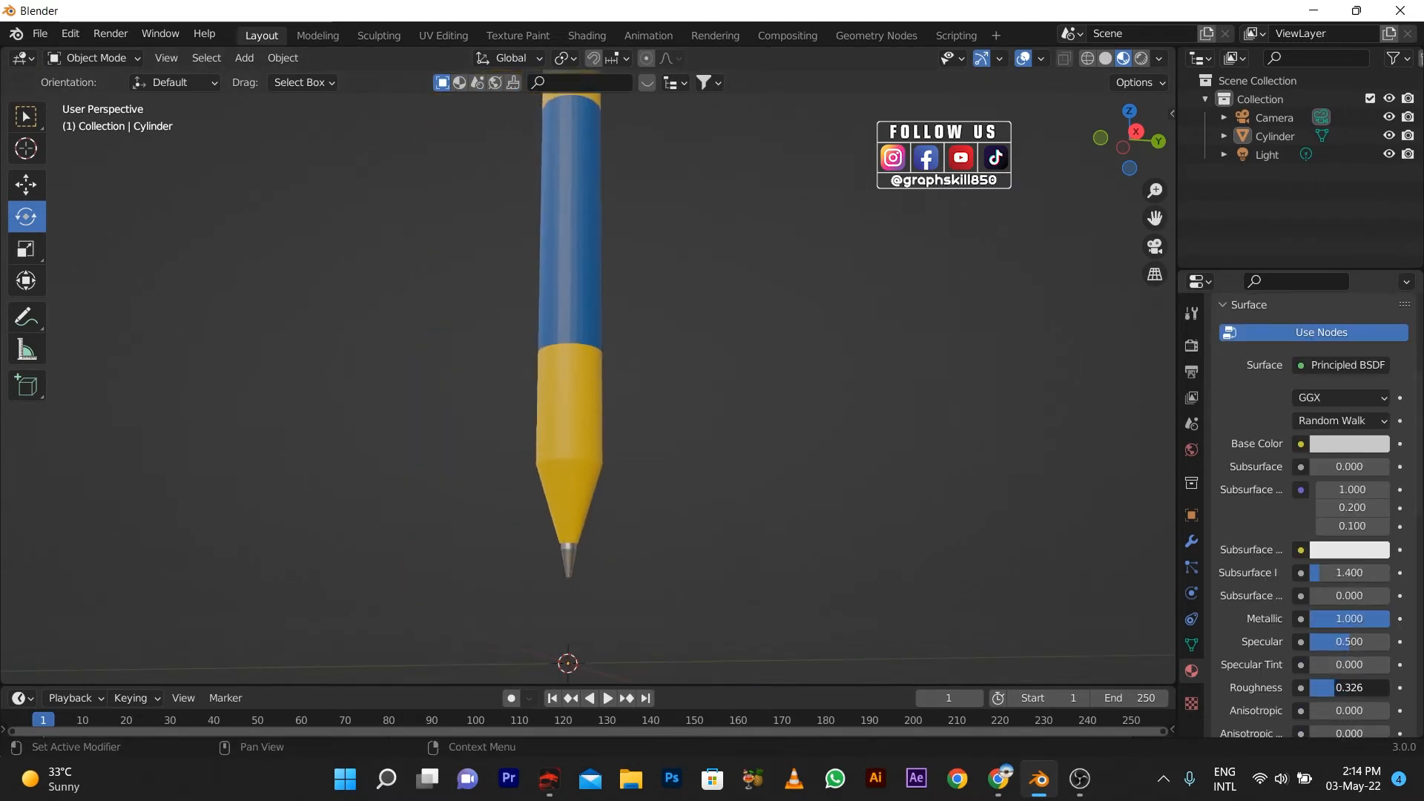
Step: Select all faces of the push button, assign the blue second material to them and return to Object Mode
{"action": "mouse_move", "coordinate": [794, 575]}
{"action": "middle_mouse_down"}
{"action": "mouse_move", "coordinate": [652, 604]}
{"action": "mouse_move", "coordinate": [758, 73]}
{"action": "mouse_move", "coordinate": [652, 314]}
{"action": "mouse_move", "coordinate": [666, 222]}
{"action": "middle_mouse_up"}
{"action": "middle_click_drag", "start_coordinate": [561, 208], "coordinate": [579, 324], "text": "shift"}
{"action": "scroll", "coordinate": [578, 321], "scroll_direction": "up", "scroll_amount": 4}
{"action": "middle_click_drag", "start_coordinate": [588, 271], "coordinate": [595, 346], "text": "shift"}
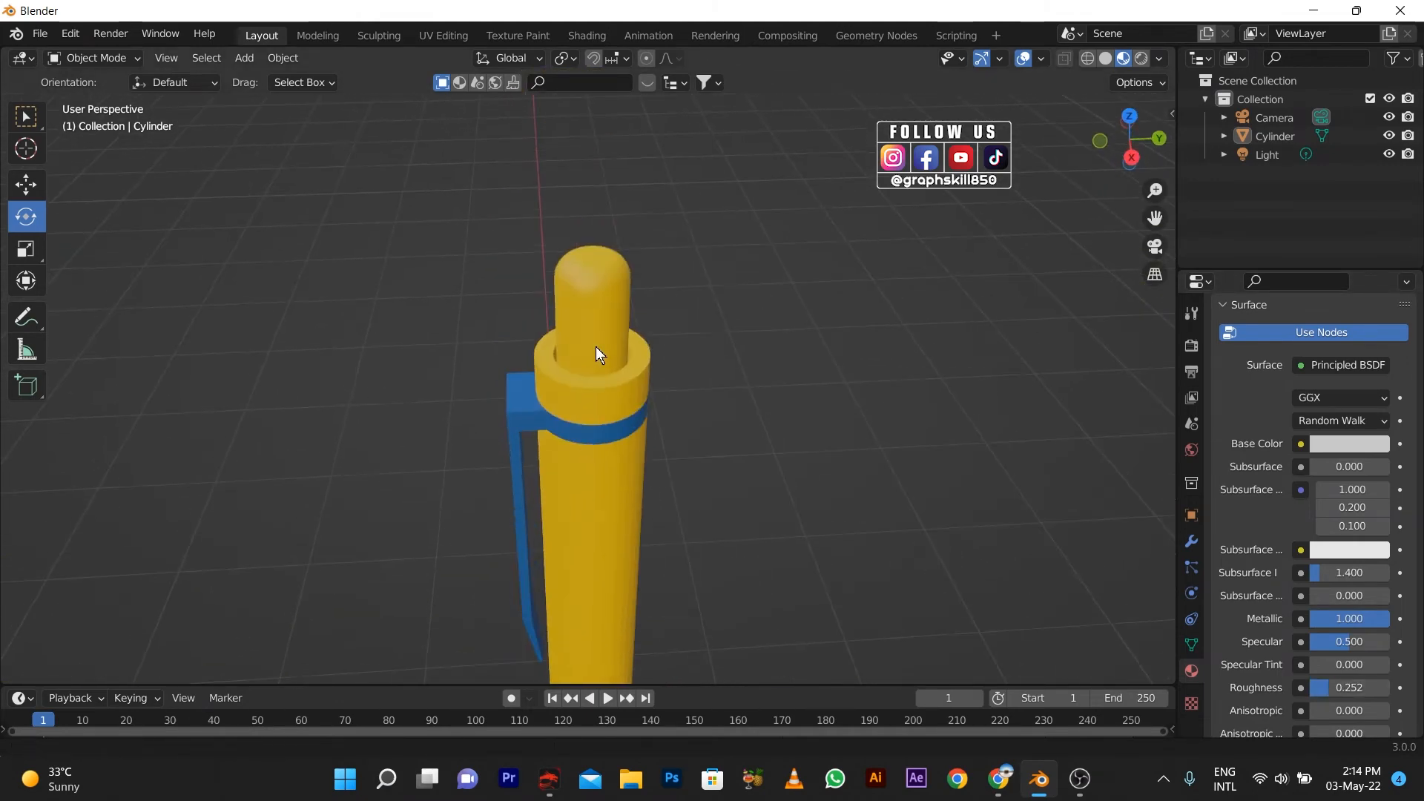
{"action": "key", "text": "Tab"}
{"action": "left_click", "coordinate": [593, 256]}
{"action": "key", "text": "ctrl+KP_Add"}
{"action": "key", "text": "ctrl+KP_Add"}
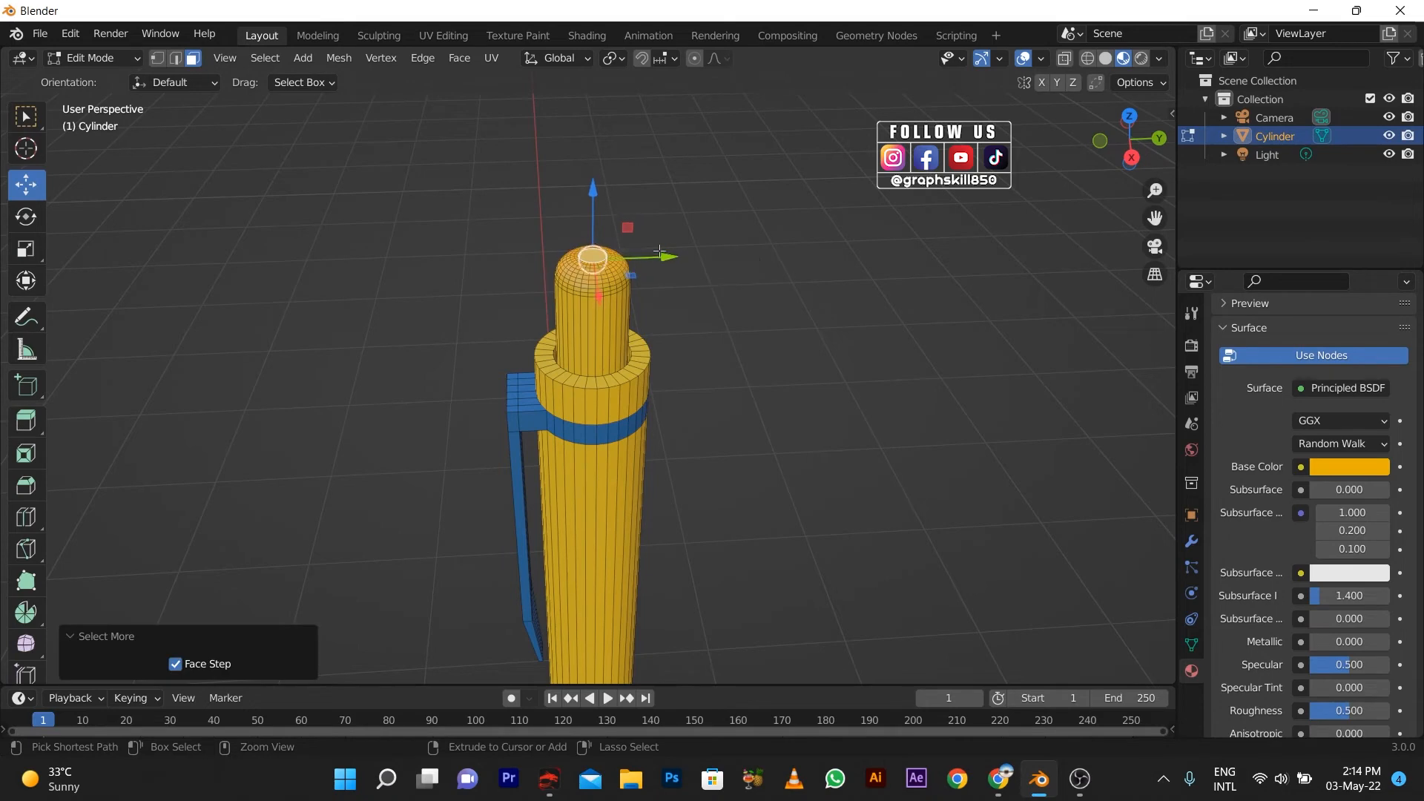
{"action": "scroll", "coordinate": [1287, 434], "scroll_direction": "up", "scroll_amount": 6}
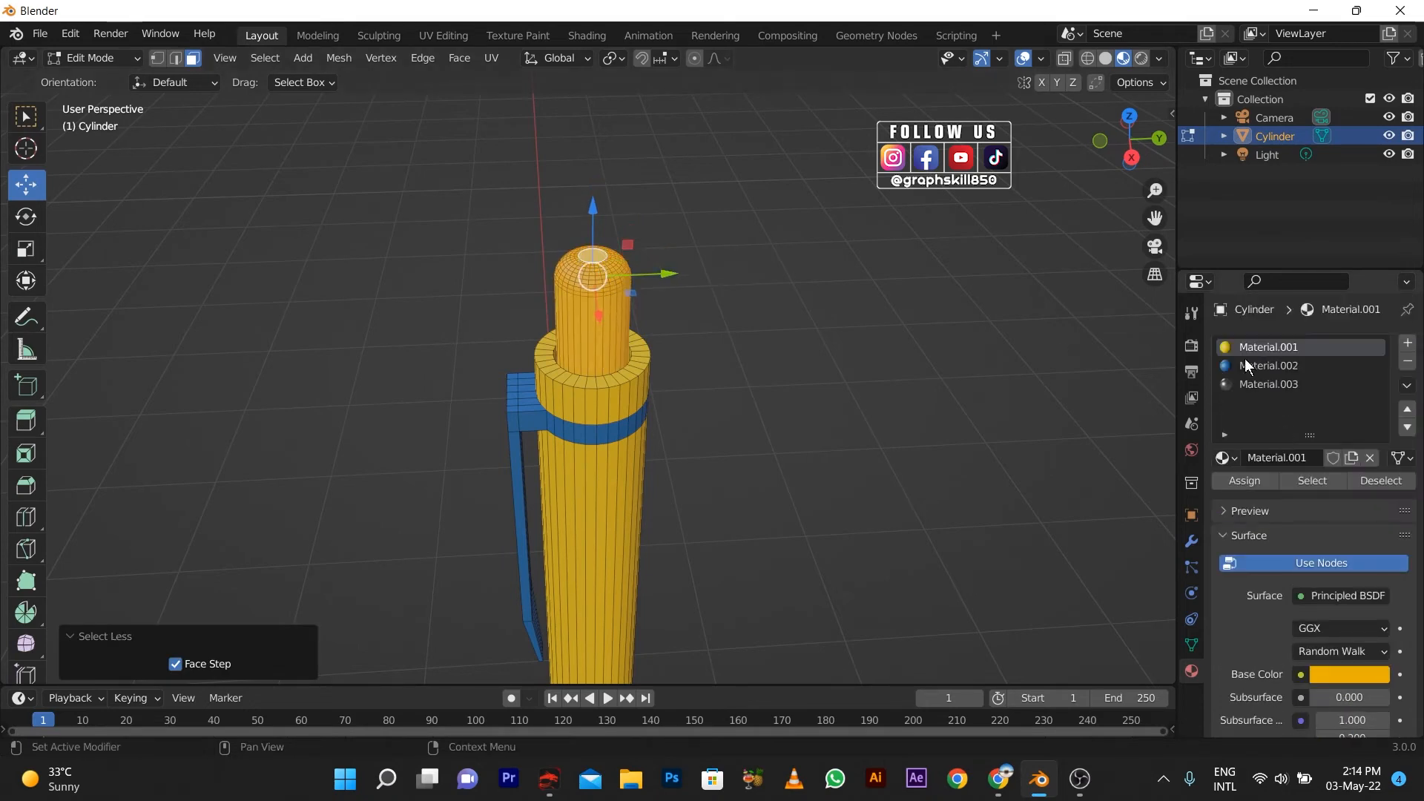
{"action": "left_click", "coordinate": [1261, 365]}
{"action": "left_click", "coordinate": [1244, 481]}
{"action": "left_click", "coordinate": [859, 443]}
{"action": "key", "text": "Tab"}
Step: Check the whole pen in rendered shading, then return to material preview in Object Mode
{"action": "scroll", "coordinate": [846, 370], "scroll_direction": "down", "scroll_amount": 8}
{"action": "mouse_move", "coordinate": [673, 490]}
{"action": "middle_mouse_down", "text": "shift"}
{"action": "mouse_move", "coordinate": [754, 401]}
{"action": "mouse_move", "coordinate": [728, 347]}
{"action": "middle_mouse_up", "text": "shift"}
{"action": "mouse_move", "coordinate": [727, 347]}
{"action": "middle_mouse_down", "text": "shift"}
{"action": "mouse_move", "coordinate": [664, 347]}
{"action": "mouse_move", "coordinate": [548, 377]}
{"action": "mouse_move", "coordinate": [557, 388]}
{"action": "mouse_move", "coordinate": [520, 371]}
{"action": "middle_mouse_up", "text": "shift"}
{"action": "left_click", "coordinate": [1141, 58]}
{"action": "key", "text": "Tab"}
{"action": "left_click", "coordinate": [1123, 59]}
{"action": "middle_click_drag", "start_coordinate": [593, 310], "coordinate": [567, 304]}
{"action": "scroll", "coordinate": [567, 304], "scroll_direction": "up", "scroll_amount": 4}
{"action": "scroll", "coordinate": [567, 304], "scroll_direction": "down", "scroll_amount": 4}
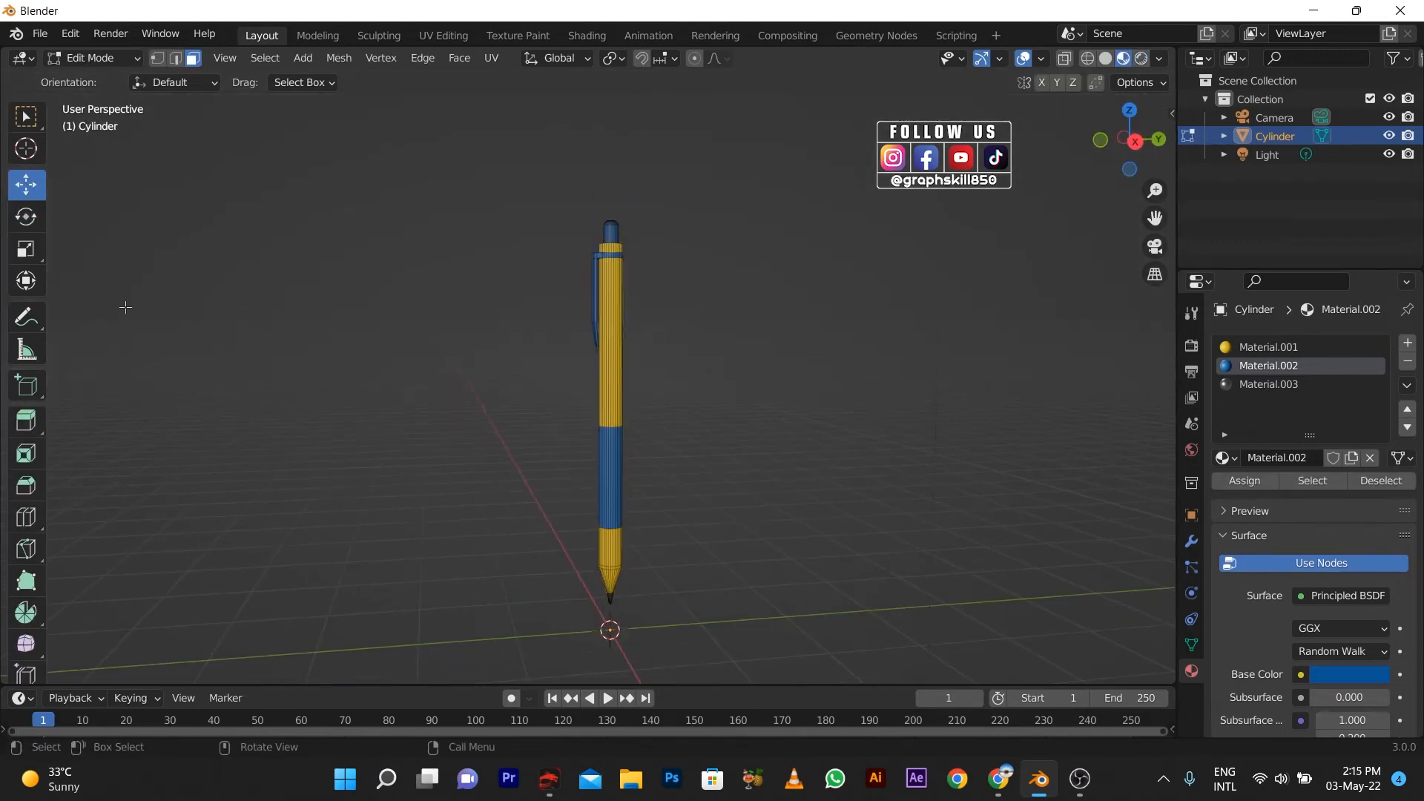
{"action": "left_click", "coordinate": [1141, 61]}
{"action": "left_click", "coordinate": [1123, 59]}
{"action": "key", "text": "Tab"}
Step: Copy the pen and paste three duplicates, spacing them in a row along Y with the last one moved 1.9516 m
{"action": "middle_click_drag", "start_coordinate": [665, 313], "coordinate": [531, 414]}
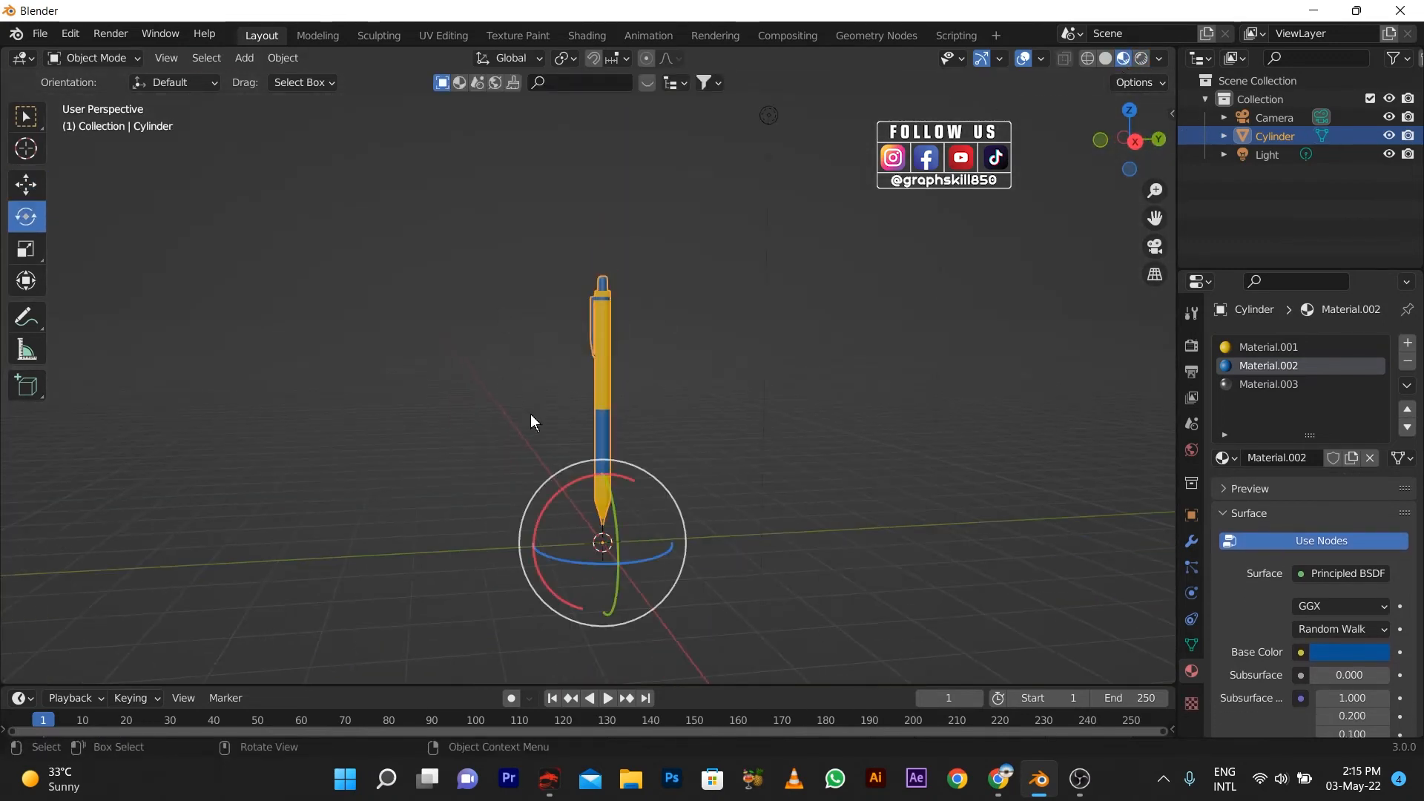
{"action": "left_click", "coordinate": [23, 175]}
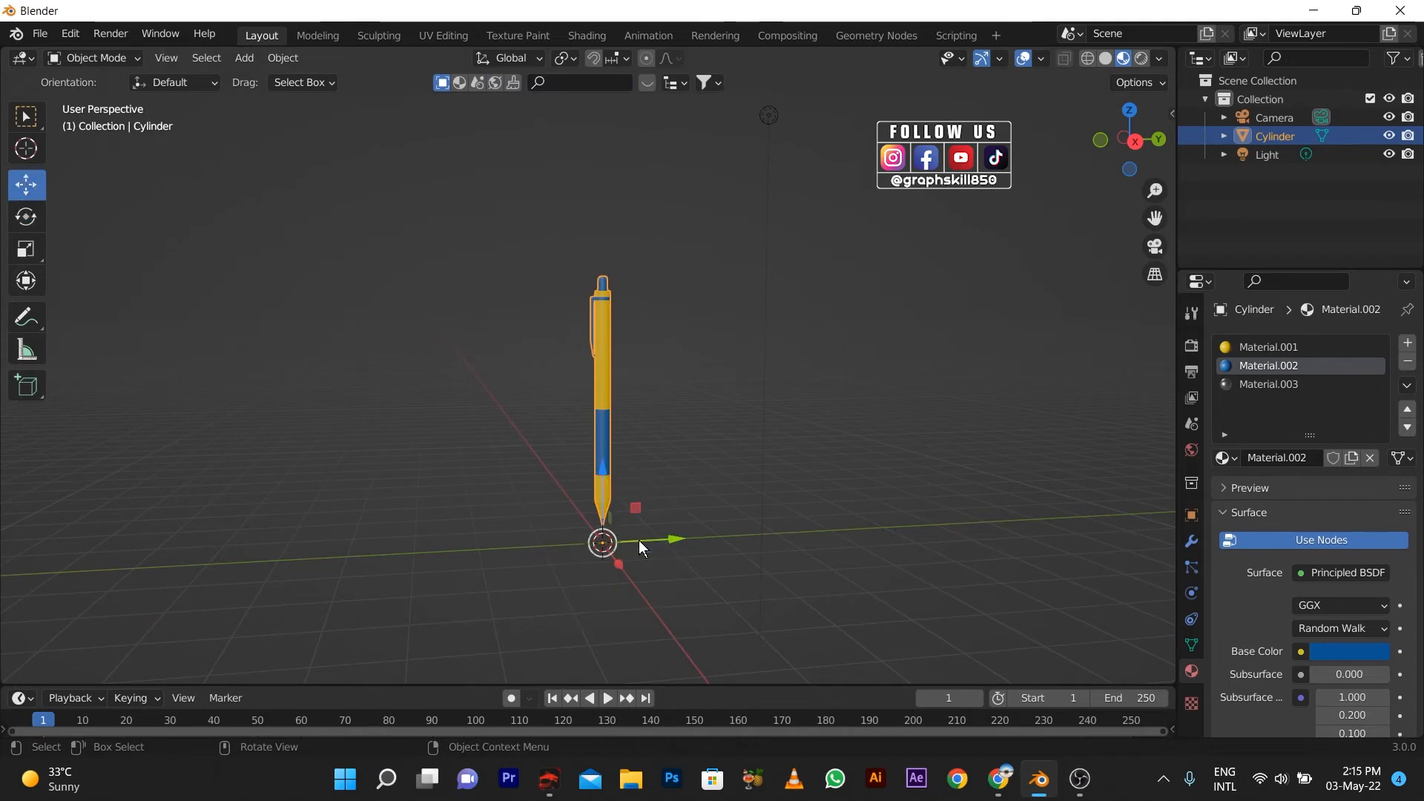
{"action": "left_click_drag", "start_coordinate": [658, 543], "coordinate": [802, 537]}
{"action": "key", "text": "ctrl+c"}
{"action": "key", "text": "ctrl+v"}
{"action": "left_click_drag", "start_coordinate": [691, 539], "coordinate": [753, 541]}
{"action": "key", "text": "ctrl+v"}
{"action": "left_click", "coordinate": [612, 502]}
{"action": "key", "text": "ctrl+v"}
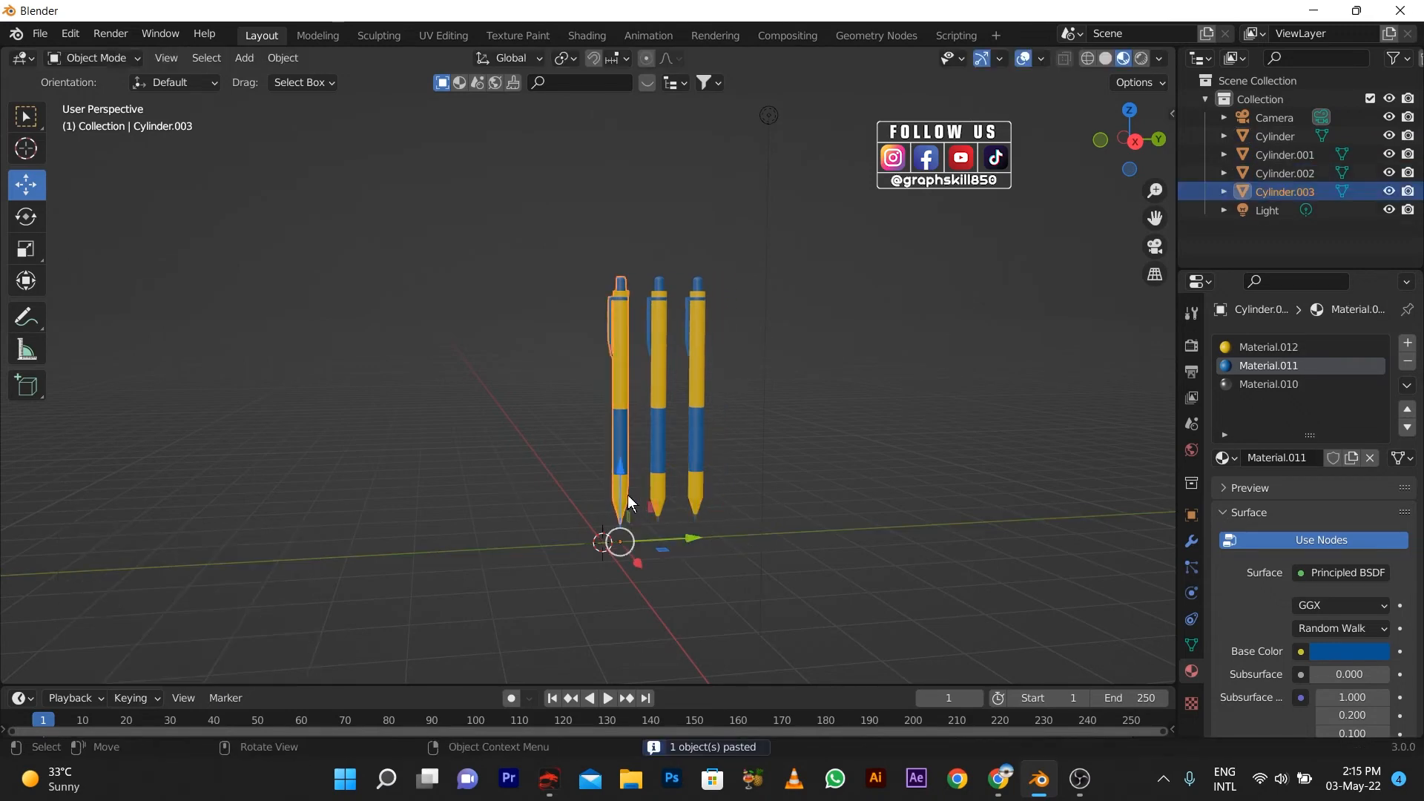
{"action": "left_click_drag", "start_coordinate": [662, 539], "coordinate": [776, 533]}
{"action": "scroll", "coordinate": [780, 394], "scroll_direction": "up", "scroll_amount": 1}
Step: Set the base color of the fourth pen's first material to pink
{"action": "left_click", "coordinate": [1267, 348]}
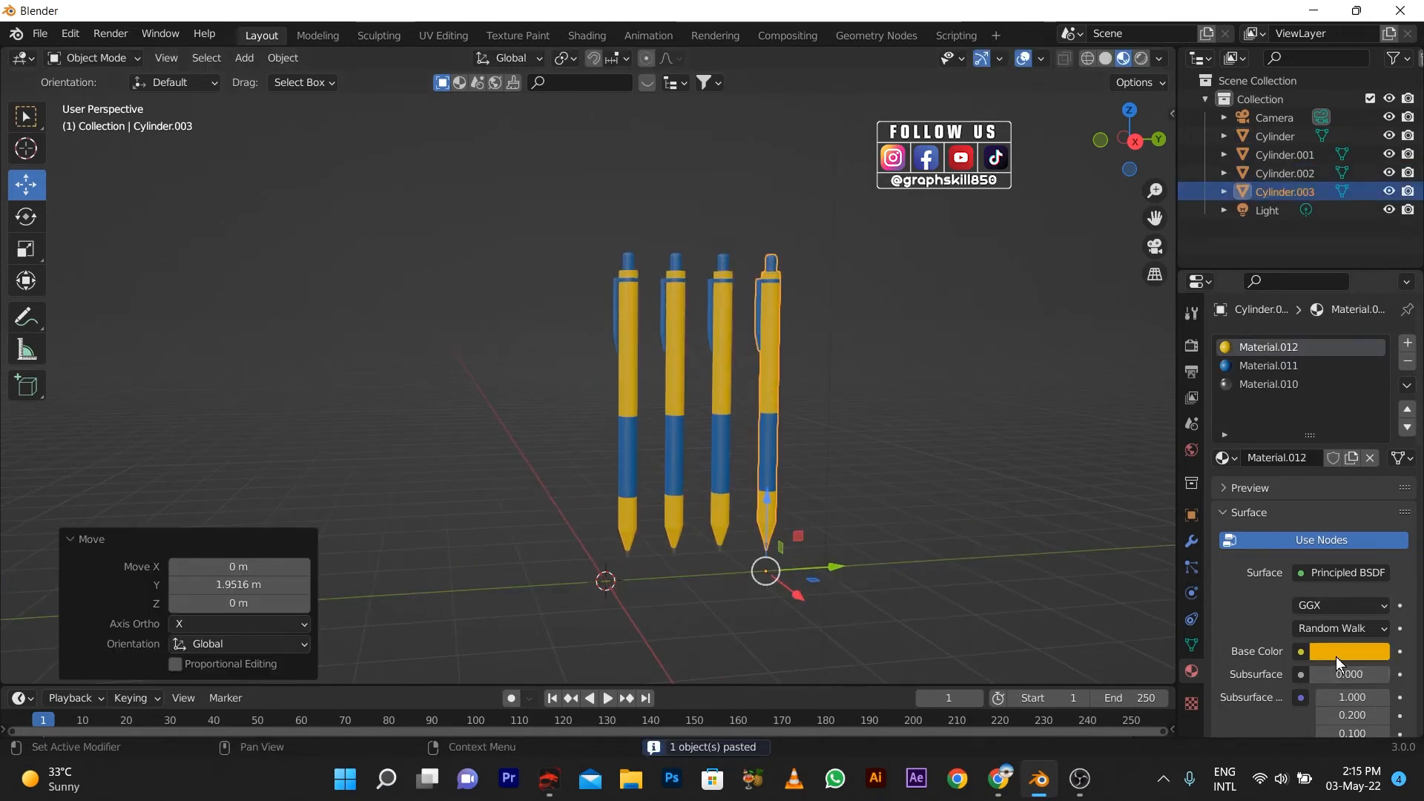
{"action": "left_click", "coordinate": [1337, 653]}
{"action": "mouse_move", "coordinate": [1271, 512]}
{"action": "left_mouse_down"}
{"action": "mouse_move", "coordinate": [1297, 522]}
{"action": "mouse_move", "coordinate": [1226, 470]}
{"action": "mouse_move", "coordinate": [1238, 445]}
{"action": "mouse_move", "coordinate": [1328, 437]}
{"action": "mouse_move", "coordinate": [1358, 464]}
{"action": "mouse_move", "coordinate": [1341, 505]}
{"action": "left_mouse_up"}
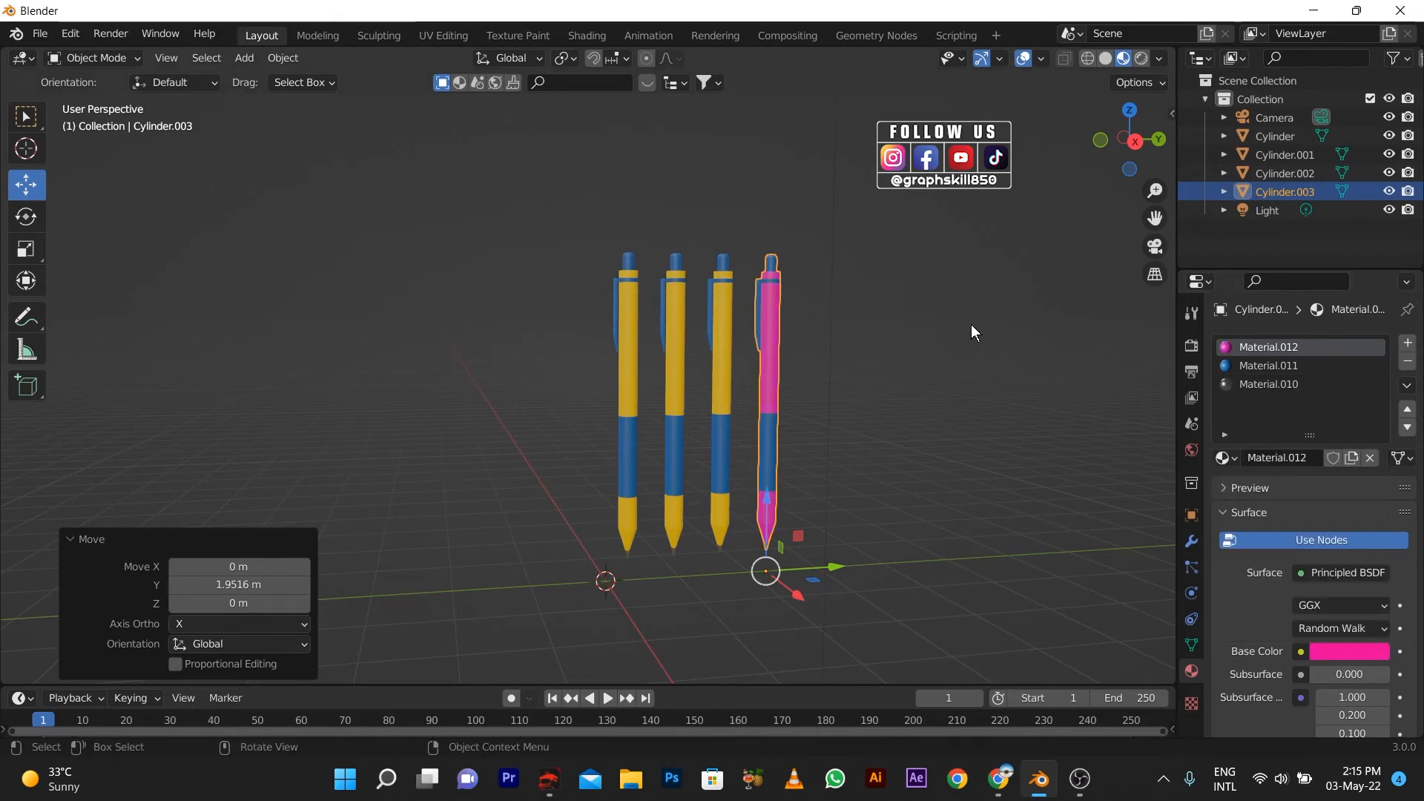
Step: Try different metallic and roughness values on the pink material, ending with metallic 0.000 and roughness 0.986
{"action": "scroll", "coordinate": [971, 323], "scroll_direction": "up", "scroll_amount": 3}
{"action": "scroll", "coordinate": [1353, 631], "scroll_direction": "down", "scroll_amount": 4}
{"action": "left_click_drag", "start_coordinate": [1344, 648], "coordinate": [1357, 649]}
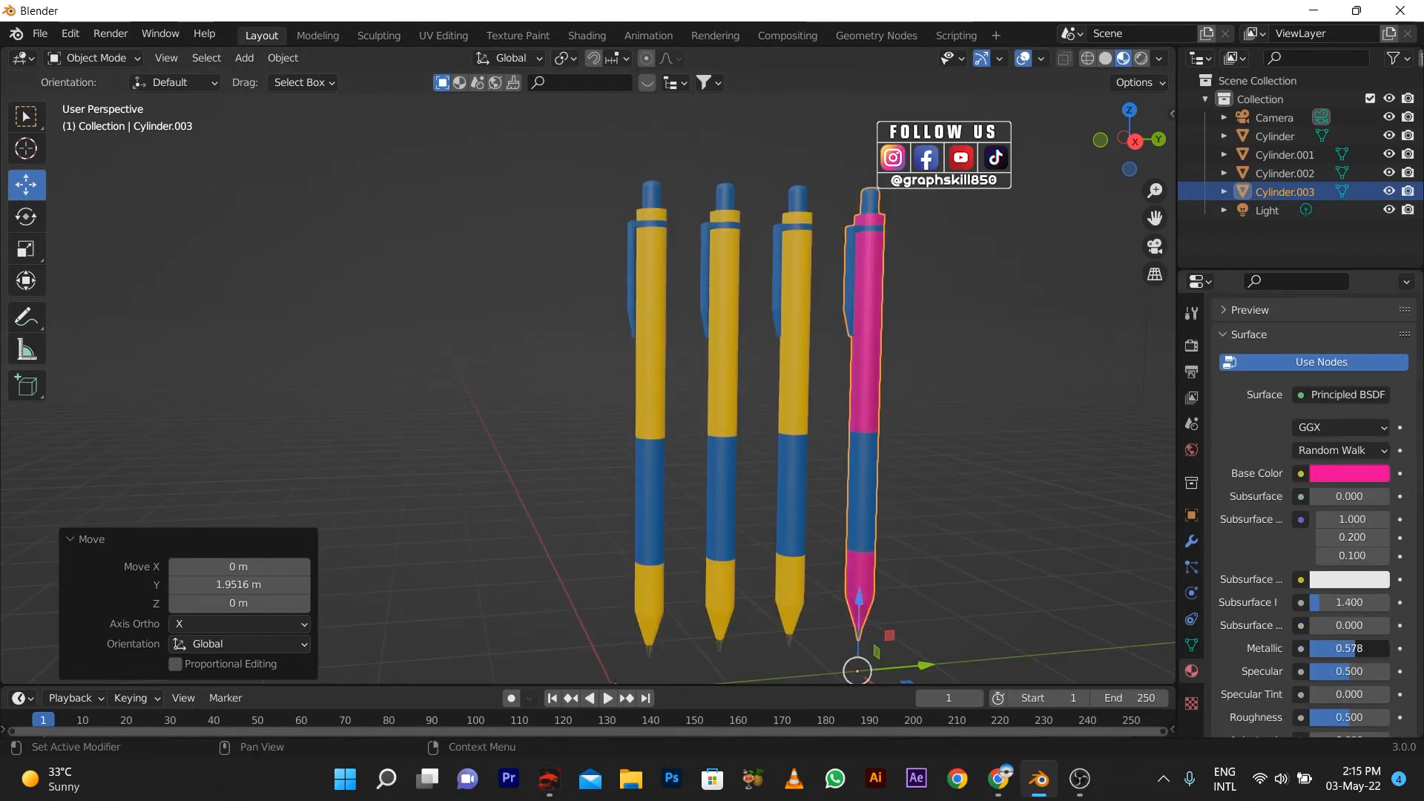
{"action": "left_click_drag", "start_coordinate": [1349, 718], "coordinate": [1373, 717]}
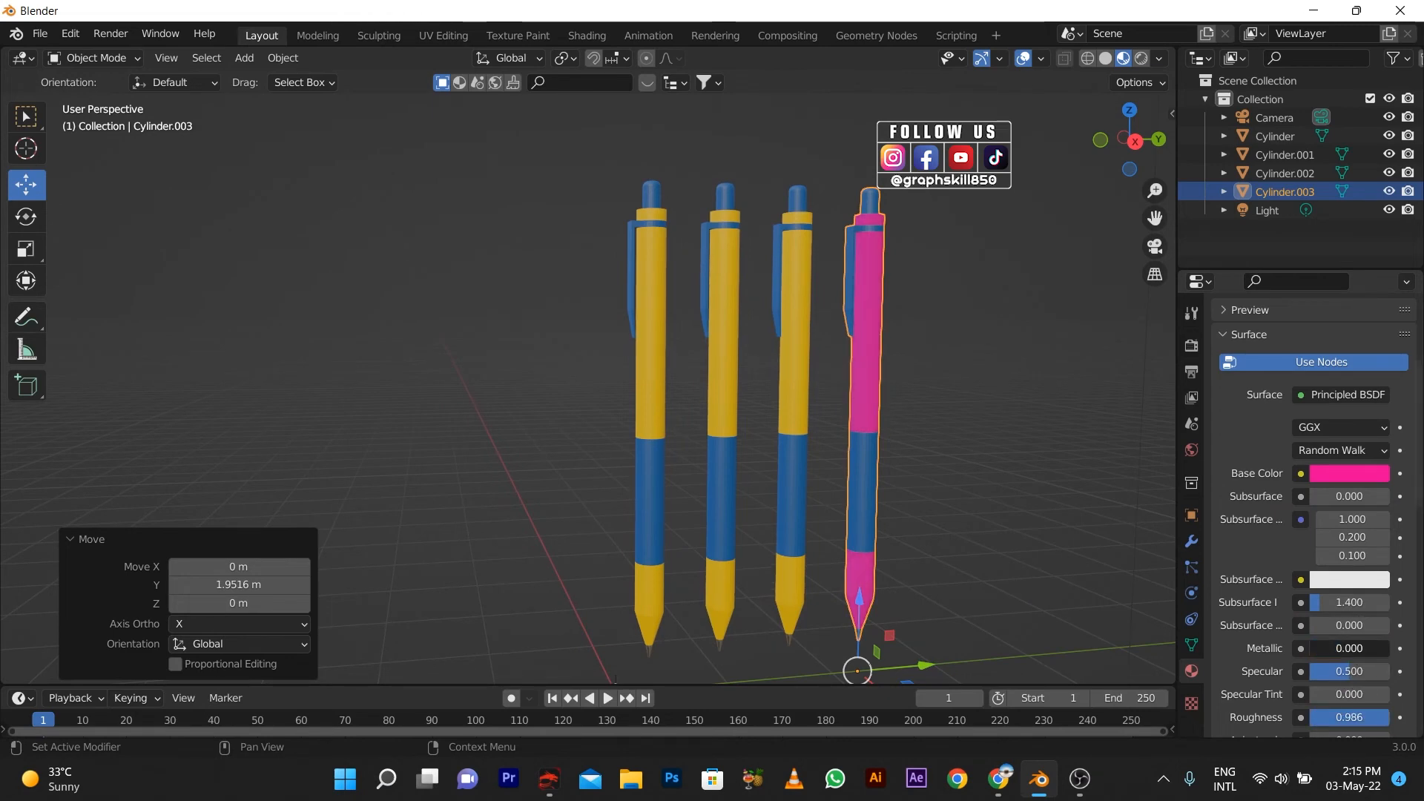
Step: Delete the pink fourth pen
{"action": "left_click", "coordinate": [791, 362]}
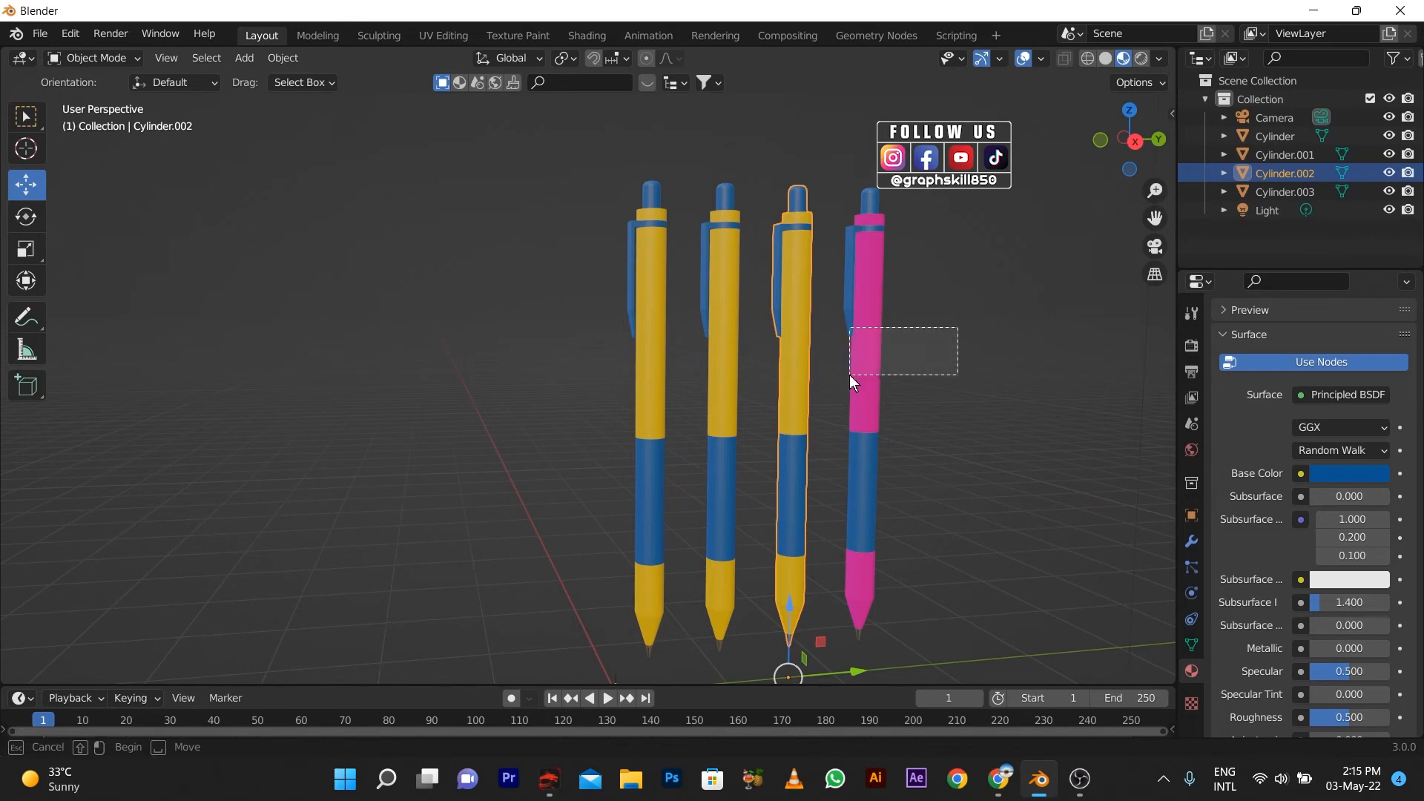
{"action": "left_click_drag", "start_coordinate": [850, 376], "coordinate": [852, 372]}
{"action": "key", "text": "Delete"}
Step: Select the first pen and, in the Shading workspace, add a Bump node to its second material
{"action": "middle_click_drag", "start_coordinate": [852, 372], "coordinate": [643, 411]}
{"action": "left_click", "coordinate": [637, 411]}
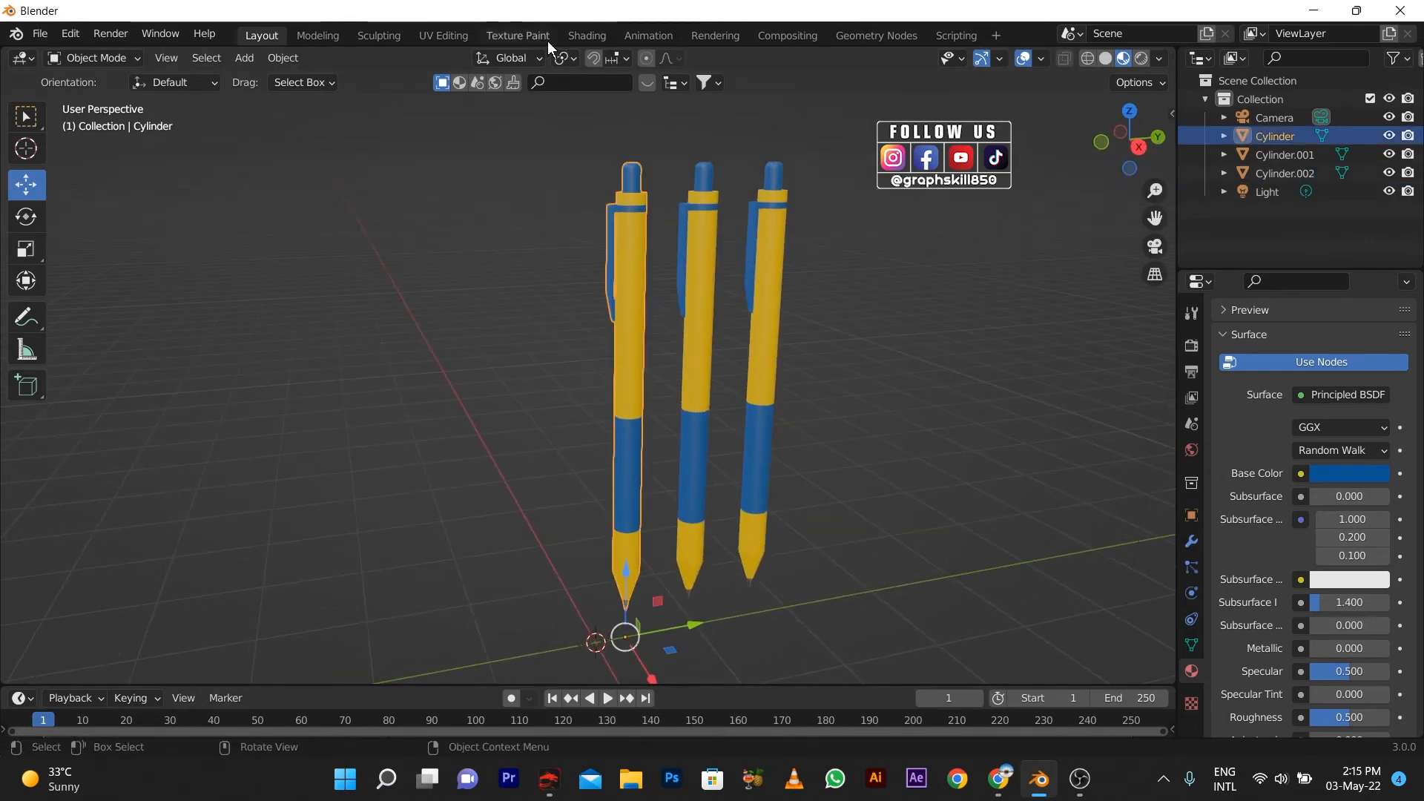
{"action": "left_click", "coordinate": [598, 40]}
{"action": "middle_click_drag", "start_coordinate": [661, 545], "coordinate": [697, 614]}
{"action": "key", "text": "shift+a"}
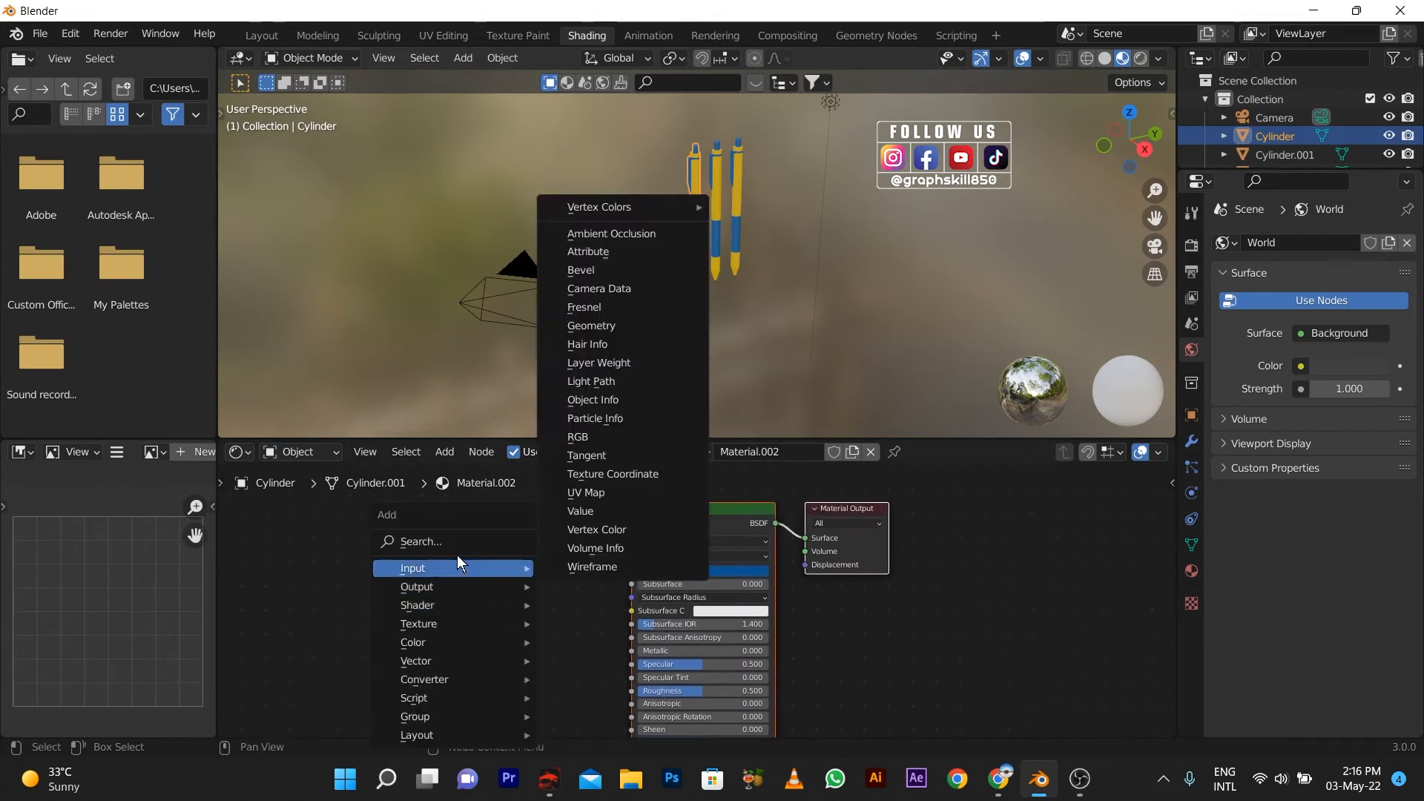
{"action": "left_click", "coordinate": [455, 542]}
{"action": "type", "text": "bu"}
{"action": "key", "text": "Return"}
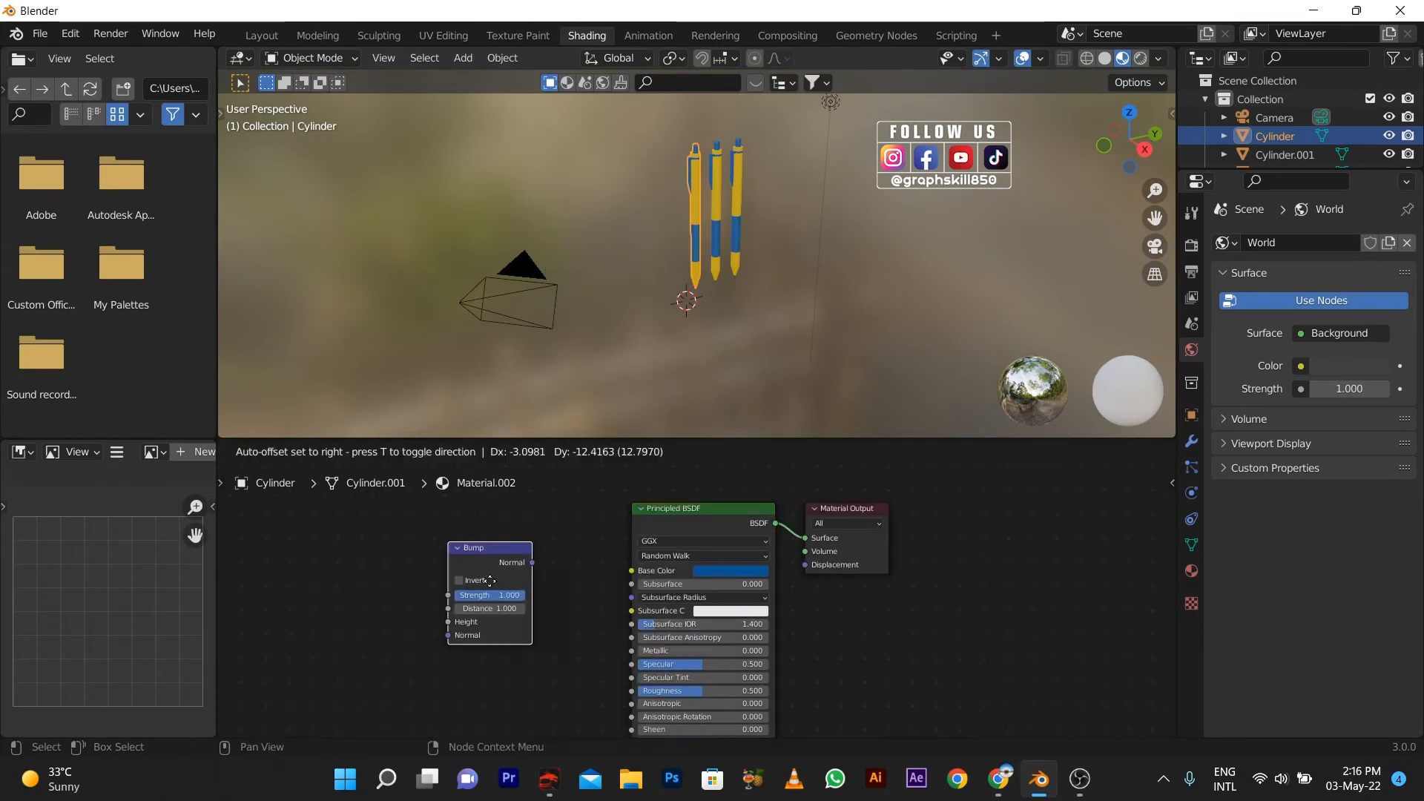
{"action": "left_click", "coordinate": [509, 647]}
Step: Add a Noise Texture node and connect its Fac output to the Bump node's Height input
{"action": "key", "text": "shift+a"}
{"action": "mouse_move", "coordinate": [292, 623]}
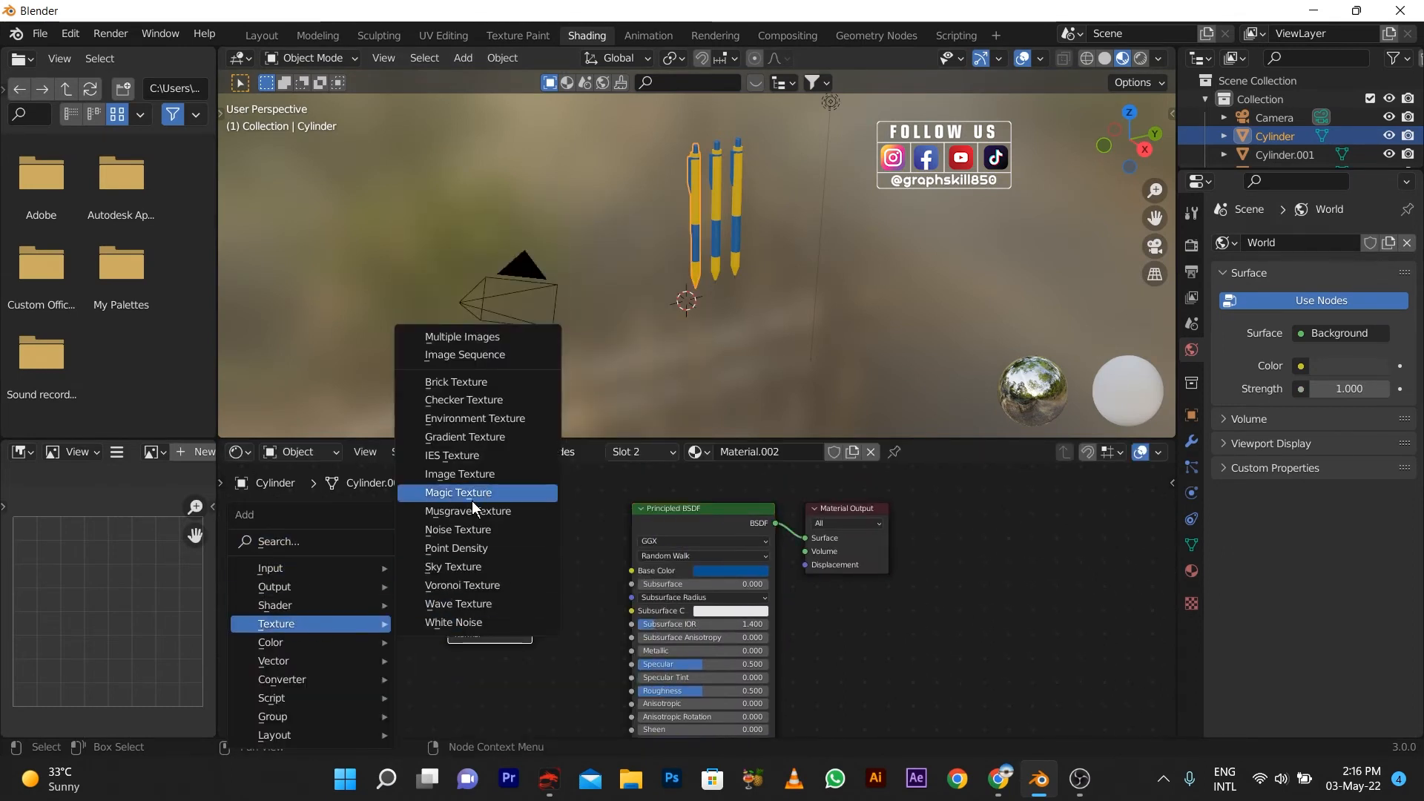
{"action": "left_click", "coordinate": [458, 529]}
{"action": "left_click", "coordinate": [397, 537]}
{"action": "left_click_drag", "start_coordinate": [445, 623], "coordinate": [446, 623]}
Step: Connect the Bump node's Normal output to the Principled BSDF's Normal input
{"action": "middle_click_drag", "start_coordinate": [600, 618], "coordinate": [658, 549]}
{"action": "left_click_drag", "start_coordinate": [589, 492], "coordinate": [684, 636]}
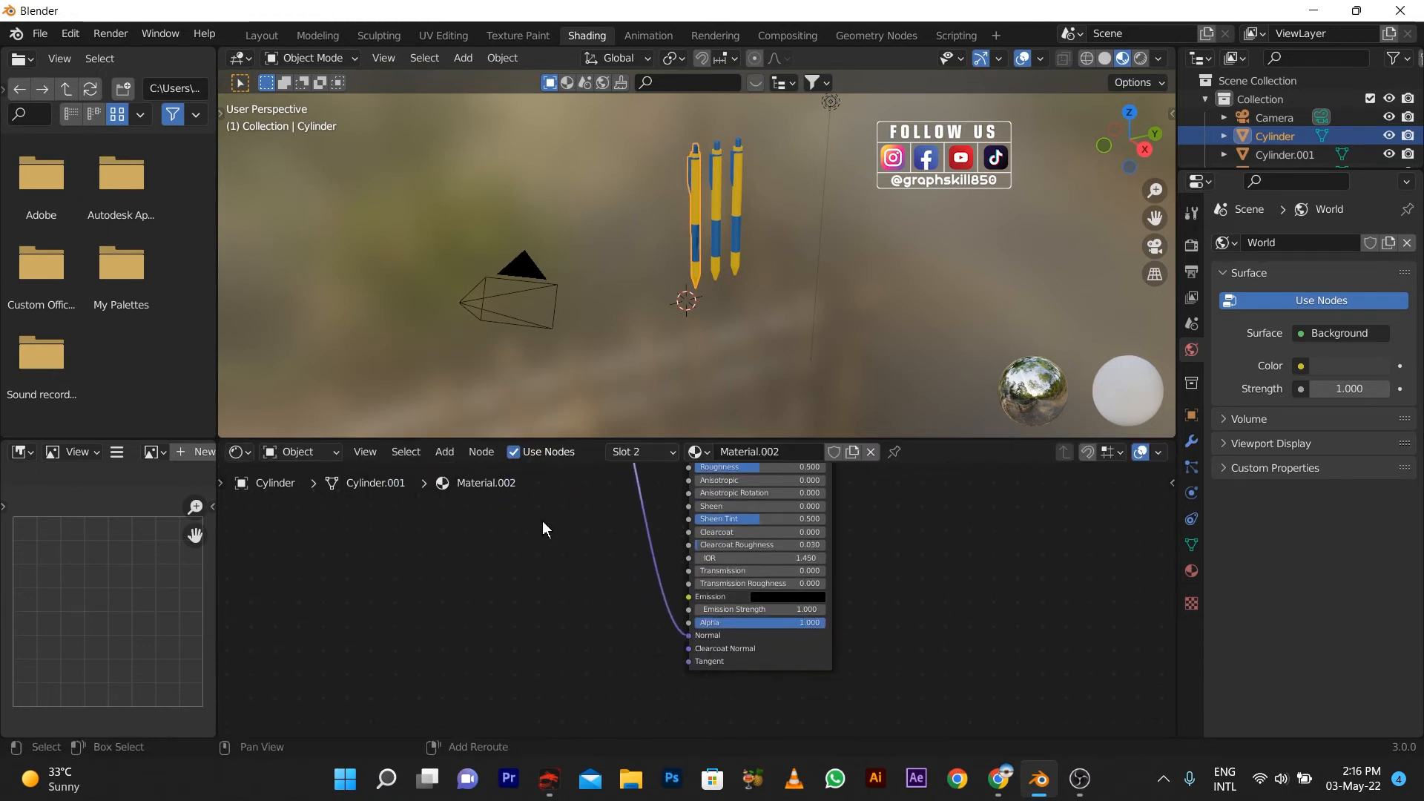
{"action": "middle_click_drag", "start_coordinate": [541, 521], "coordinate": [658, 730]}
{"action": "scroll", "coordinate": [681, 280], "scroll_direction": "up", "scroll_amount": 9}
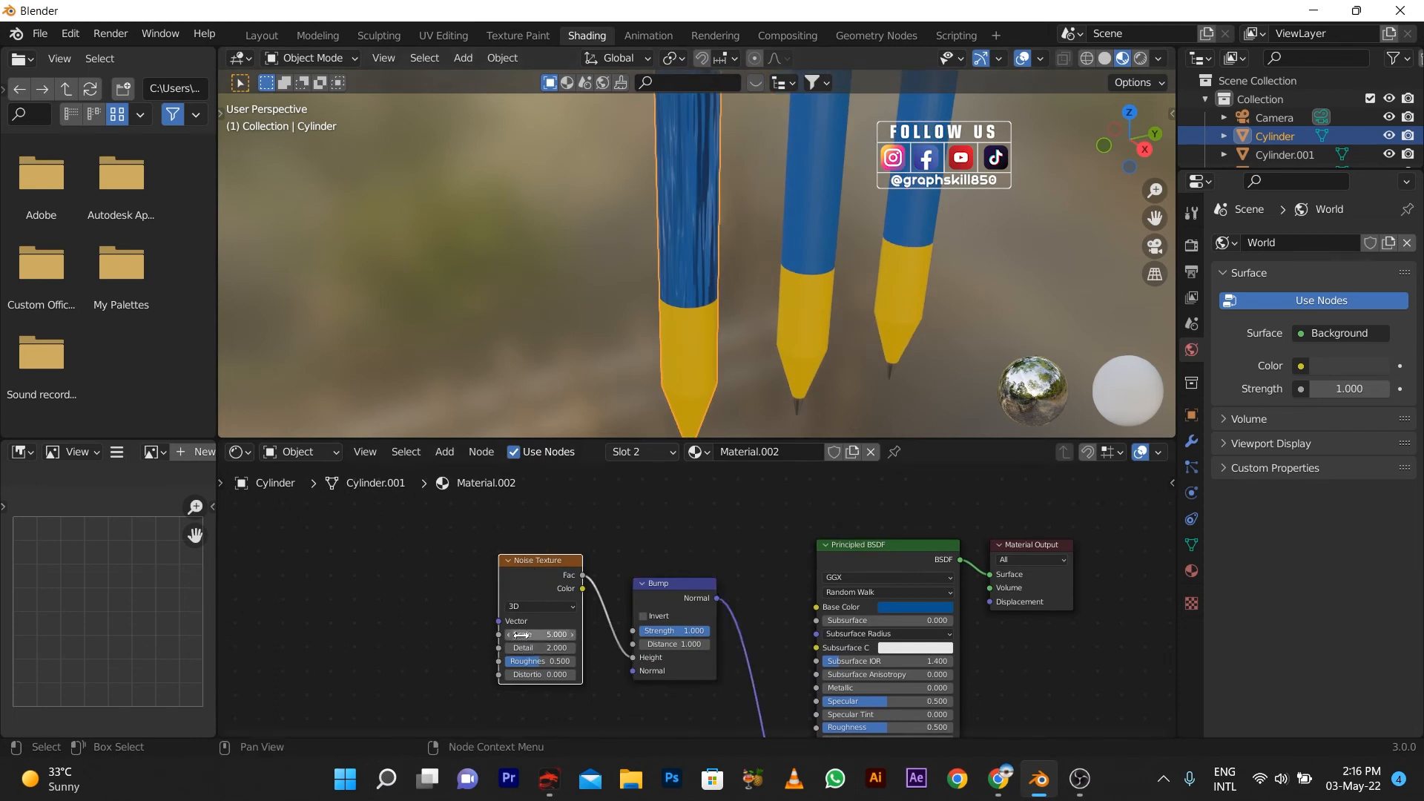
Step: Set the Noise Texture scale to about 583.3 and the Bump strength to about 0.313 in Material.002
{"action": "mouse_move", "coordinate": [522, 635]}
{"action": "left_mouse_down"}
{"action": "mouse_move", "coordinate": [579, 635]}
{"action": "mouse_move", "coordinate": [534, 635]}
{"action": "left_mouse_up"}
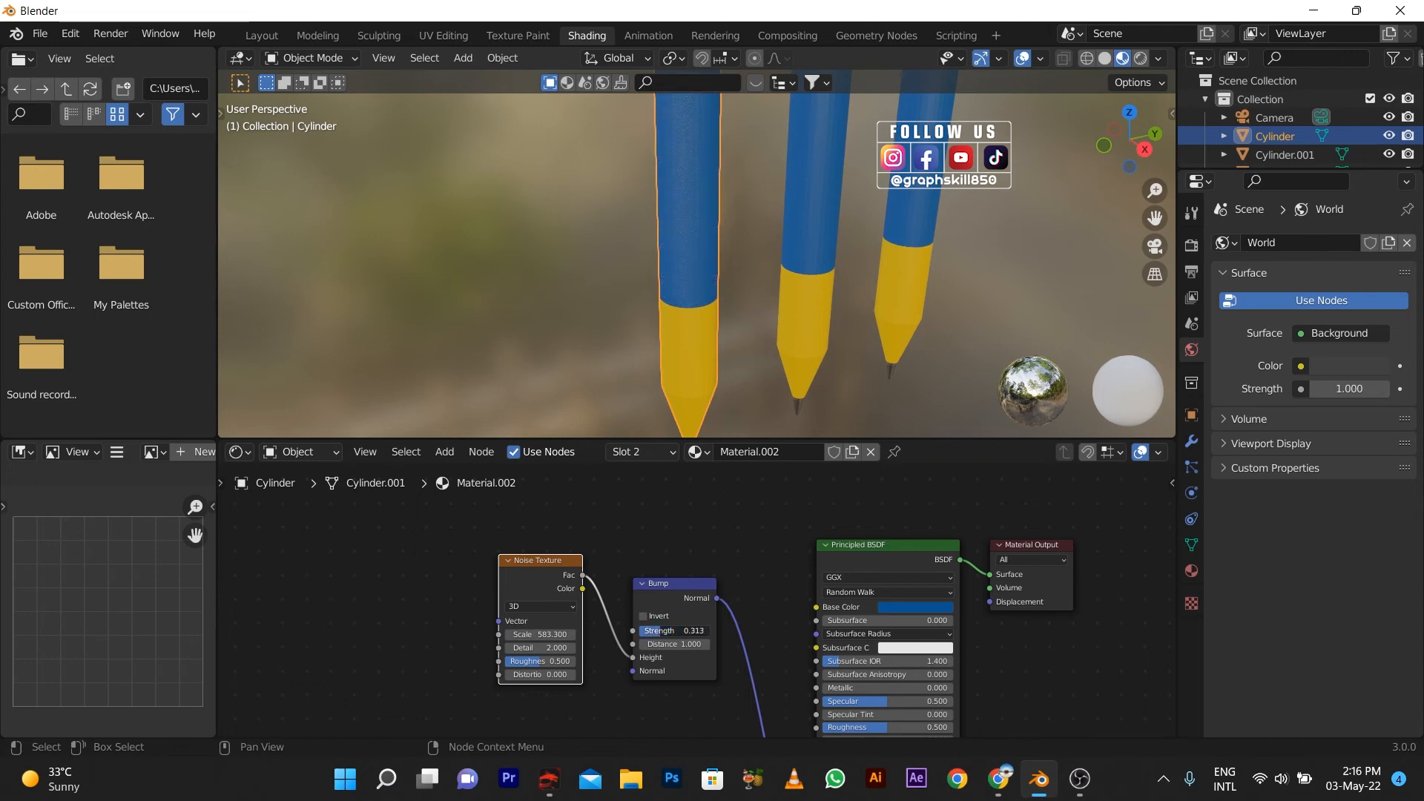
{"action": "mouse_move", "coordinate": [690, 260]}
{"action": "middle_mouse_down"}
{"action": "mouse_move", "coordinate": [565, 251]}
{"action": "mouse_move", "coordinate": [705, 256]}
{"action": "middle_mouse_up"}
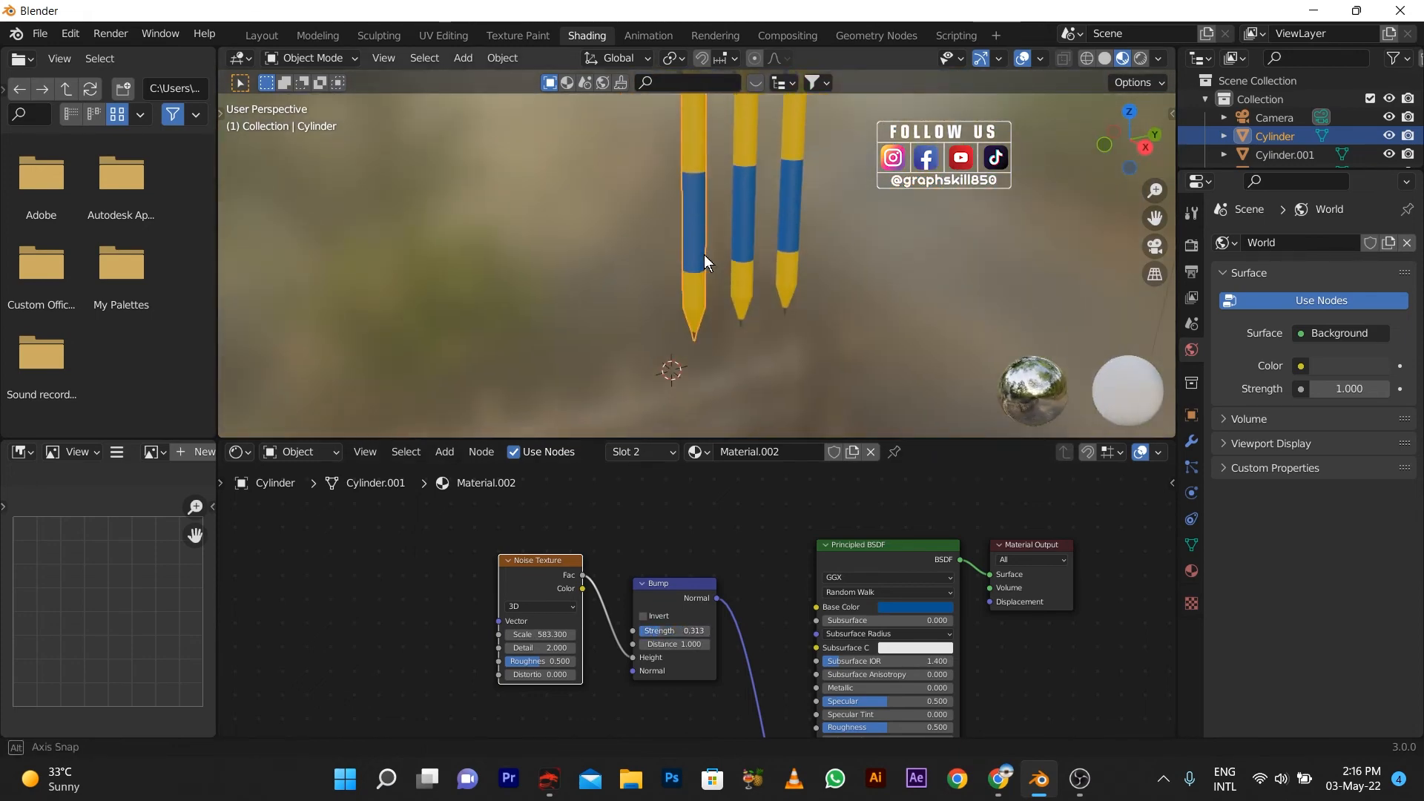
Step: Collapse the Bump and Noise Texture nodes of Material.002 and copy them both
{"action": "left_click", "coordinate": [1192, 570]}
{"action": "left_click", "coordinate": [643, 584]}
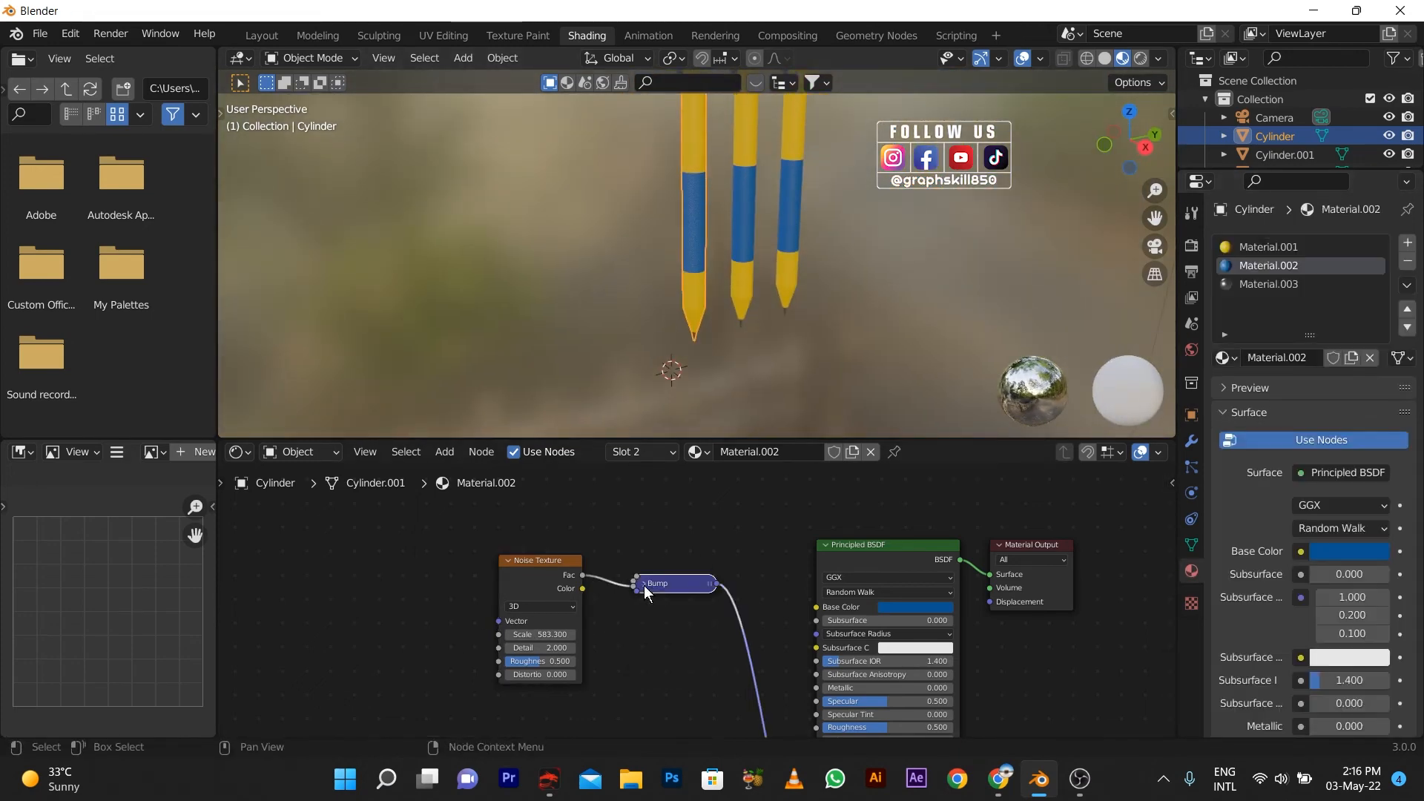
{"action": "left_click", "coordinate": [509, 561]}
{"action": "left_click_drag", "start_coordinate": [485, 625], "coordinate": [714, 523]}
{"action": "left_click_drag", "start_coordinate": [354, 584], "coordinate": [726, 532]}
{"action": "left_click_drag", "start_coordinate": [461, 534], "coordinate": [733, 643]}
Step: Paste both nodes into Material.001 and connect the Bump node's Normal output to the Principled BSDF's Normal input
{"action": "left_click", "coordinate": [1265, 247]}
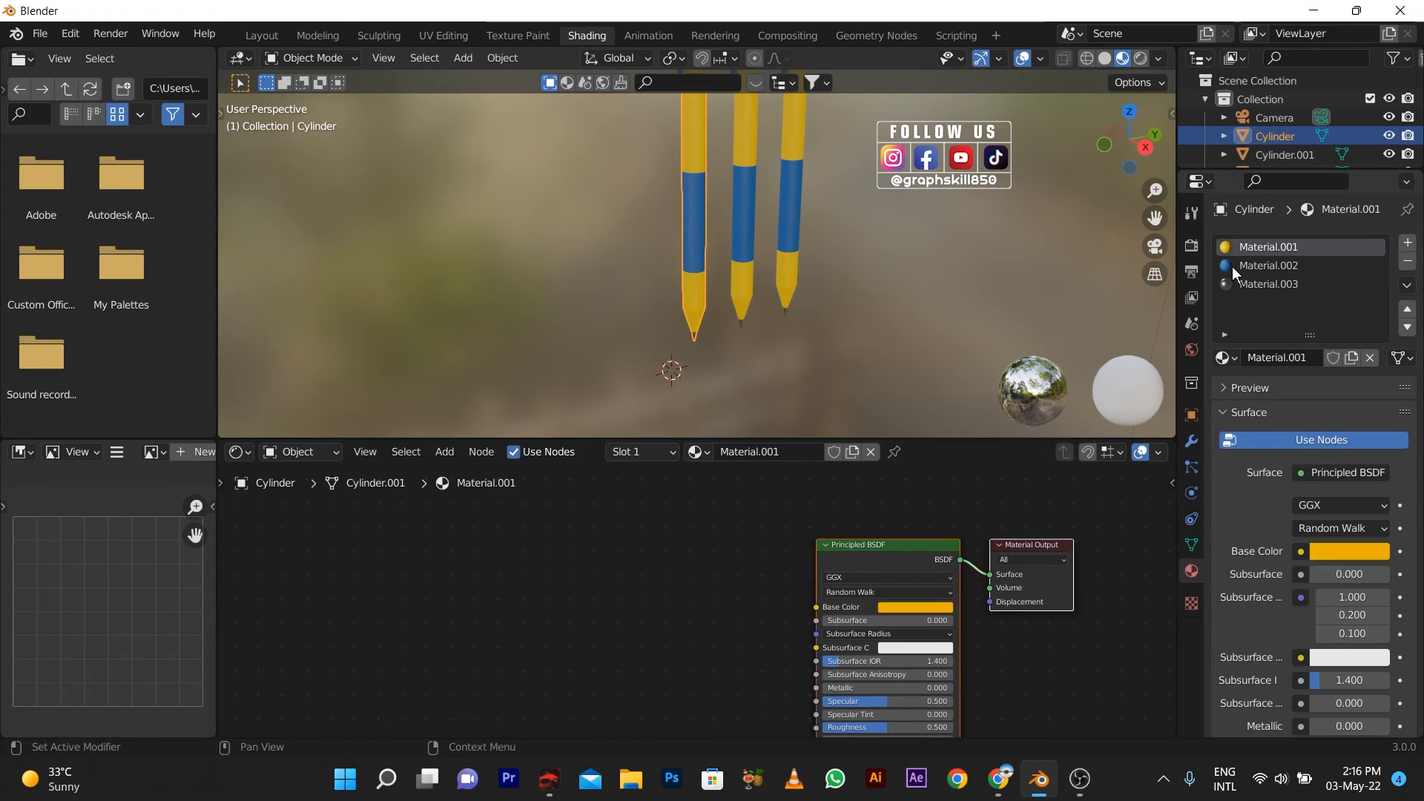
{"action": "scroll", "coordinate": [734, 581], "scroll_direction": "down", "scroll_amount": 4}
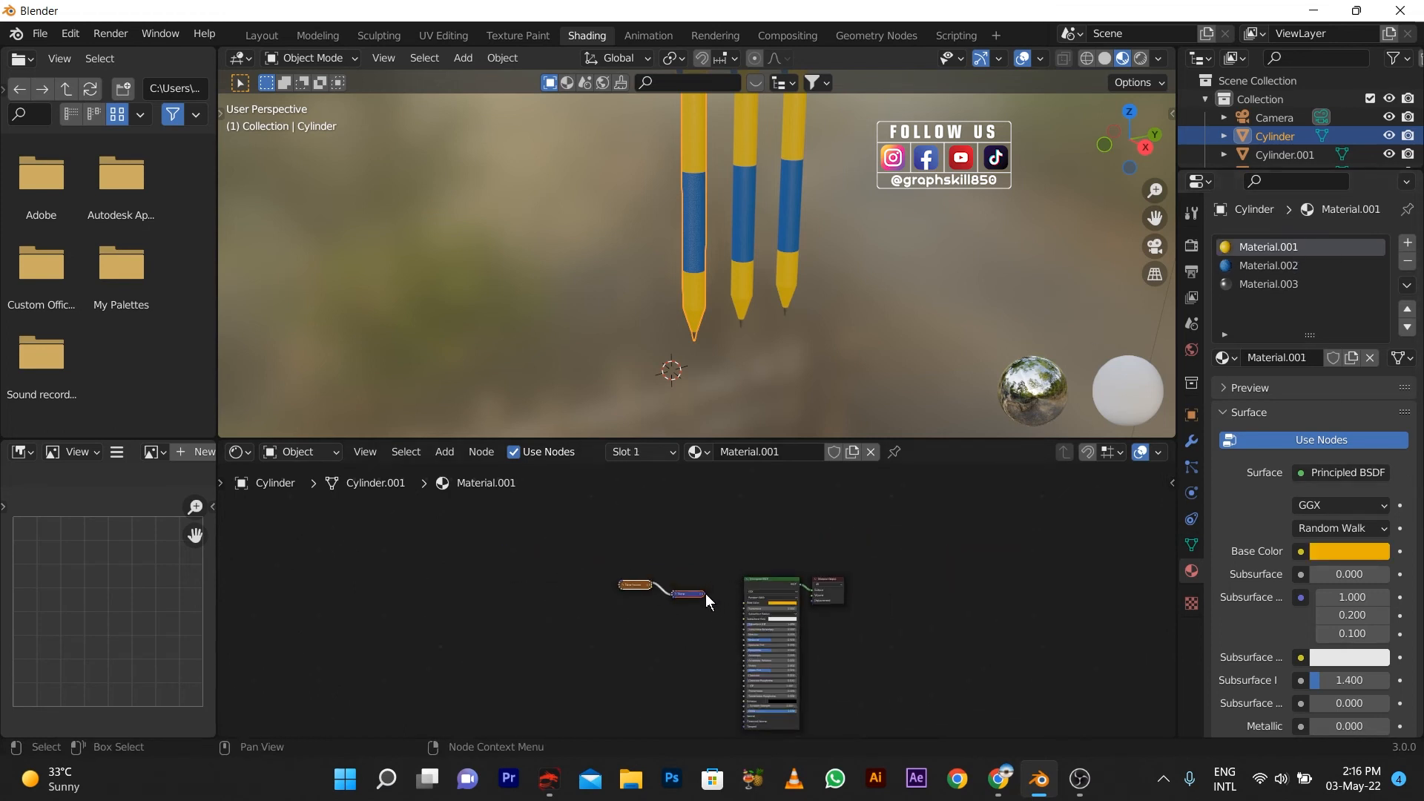
{"action": "left_click_drag", "start_coordinate": [706, 594], "coordinate": [743, 591]}
{"action": "scroll", "coordinate": [684, 284], "scroll_direction": "up", "scroll_amount": 4}
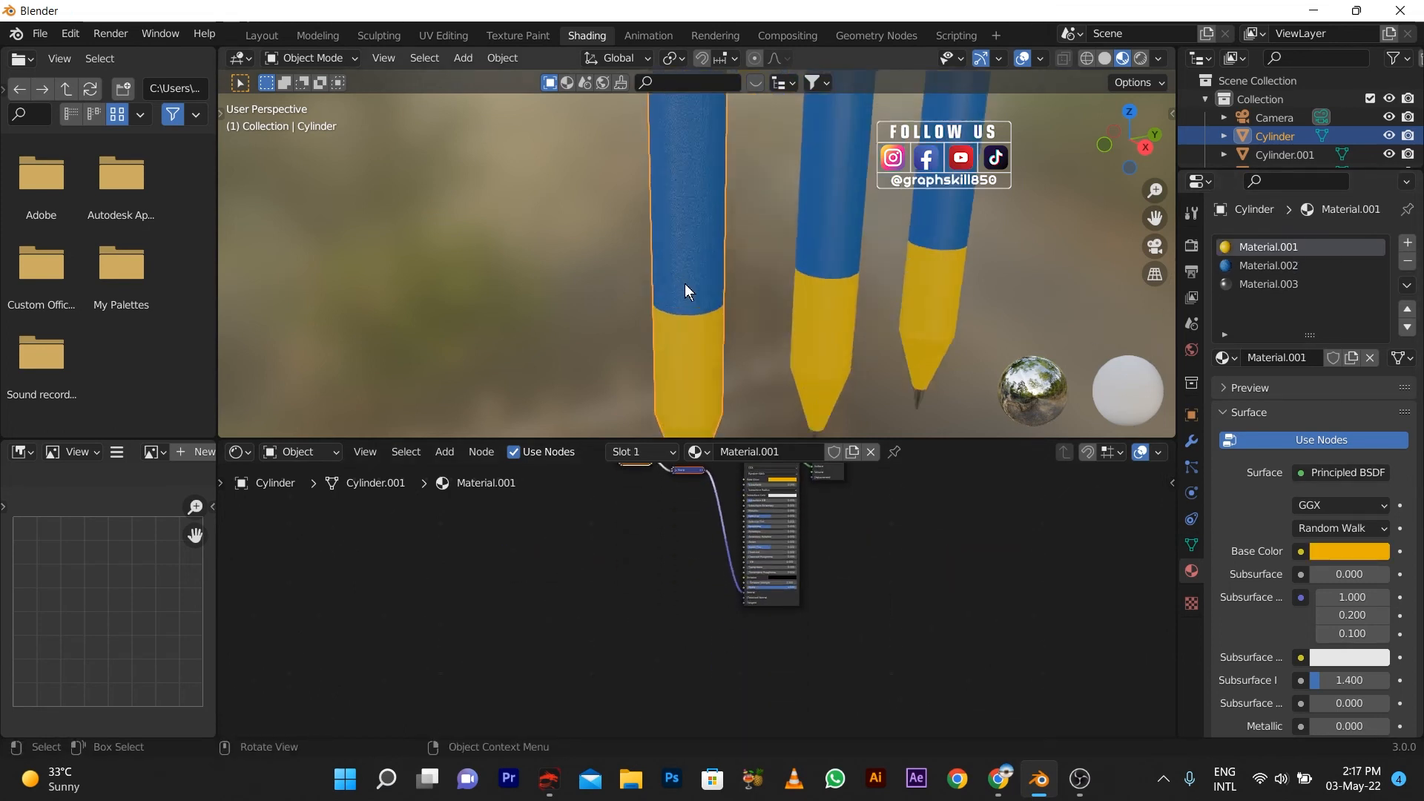
{"action": "scroll", "coordinate": [684, 284], "scroll_direction": "up", "scroll_amount": 3}
{"action": "scroll", "coordinate": [611, 627], "scroll_direction": "up", "scroll_amount": 5}
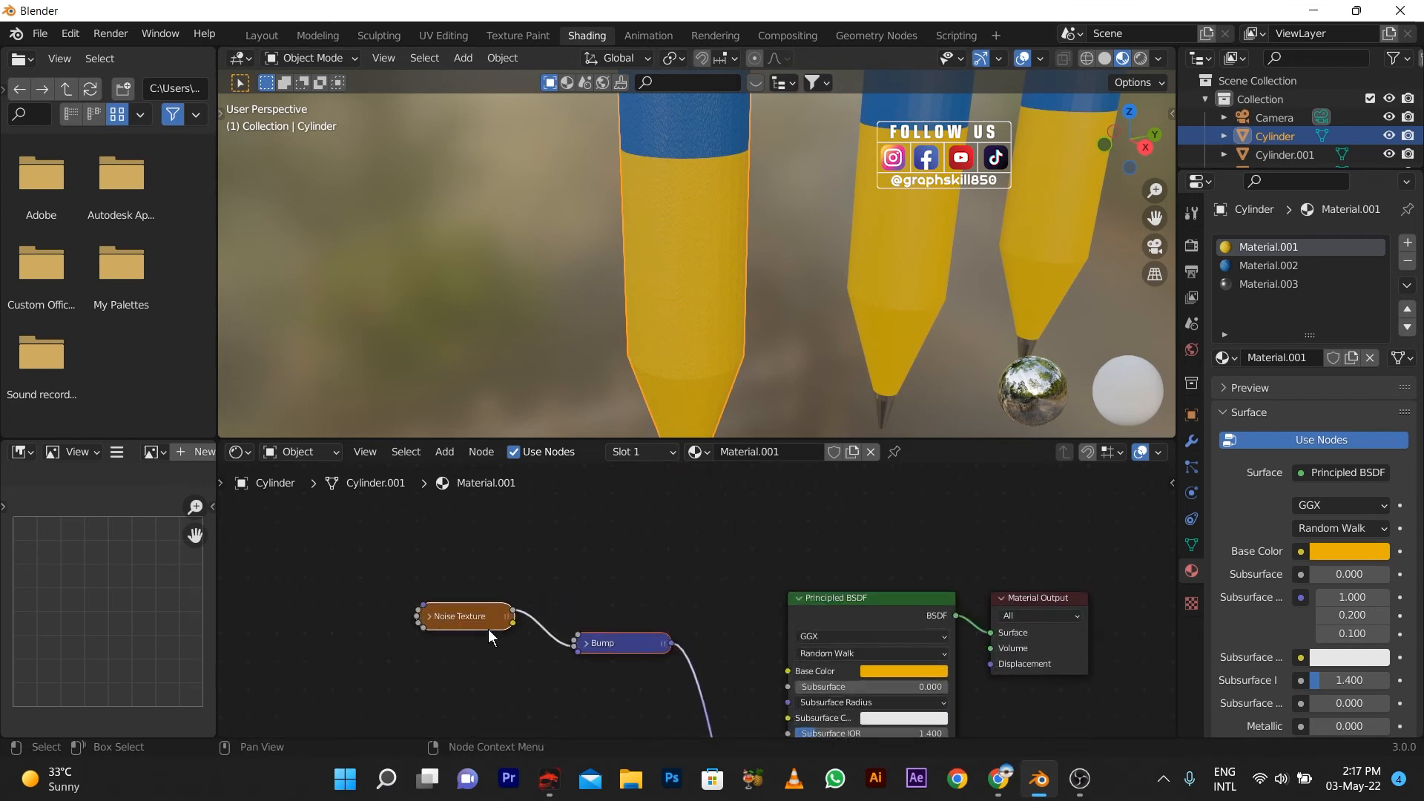
Step: Expand the pasted nodes and set the Noise Texture scale to about 851.7, detail 15, roughness 1 and distortion about 21.6
{"action": "left_click", "coordinate": [429, 616]}
{"action": "scroll", "coordinate": [426, 619], "scroll_direction": "up", "scroll_amount": 4}
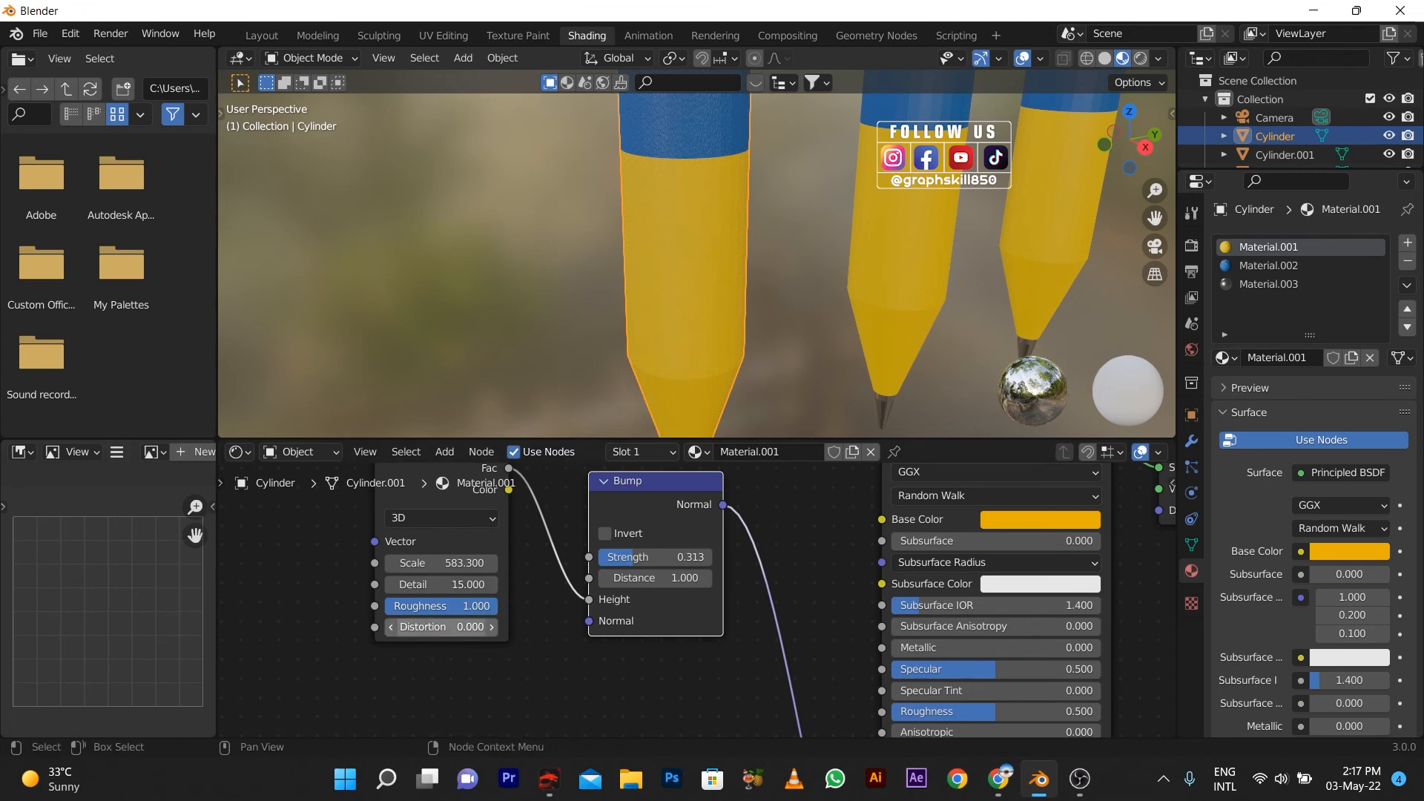
{"action": "left_click_drag", "start_coordinate": [412, 564], "coordinate": [520, 564]}
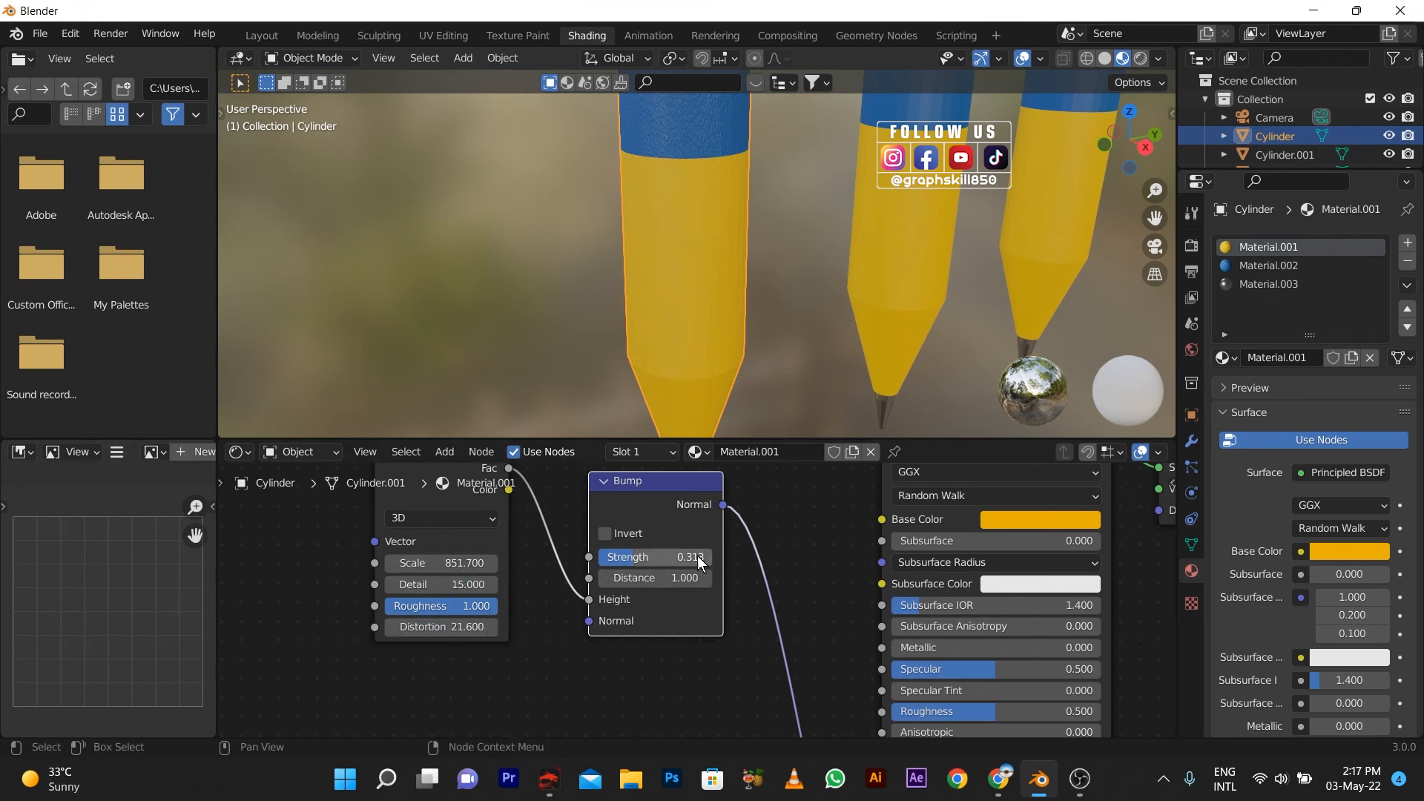
{"action": "scroll", "coordinate": [609, 564], "scroll_direction": "down", "scroll_amount": 4}
{"action": "scroll", "coordinate": [664, 305], "scroll_direction": "down", "scroll_amount": 3}
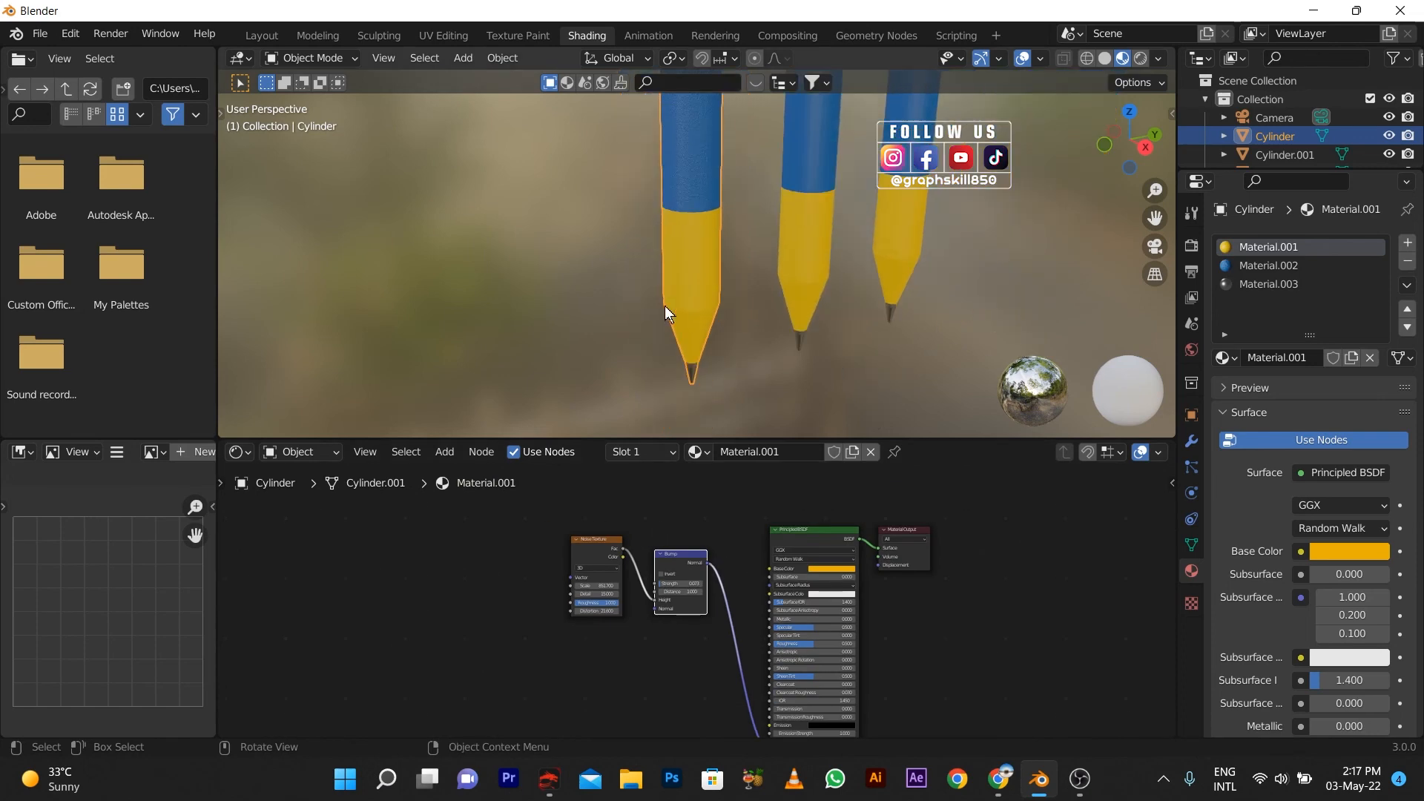
Step: Switch to the Layout workspace and delete the duplicate pens, keeping only the textured original
{"action": "left_click", "coordinate": [424, 35]}
{"action": "left_click", "coordinate": [261, 35]}
{"action": "mouse_move", "coordinate": [631, 420]}
{"action": "middle_mouse_down"}
{"action": "mouse_move", "coordinate": [542, 425]}
{"action": "mouse_move", "coordinate": [593, 422]}
{"action": "middle_mouse_up"}
{"action": "left_click_drag", "start_coordinate": [721, 417], "coordinate": [634, 439]}
{"action": "key", "text": "Delete"}
Step: Copy the textured pen and place one pasted duplicate beside it along the Y axis
{"action": "left_click", "coordinate": [535, 442]}
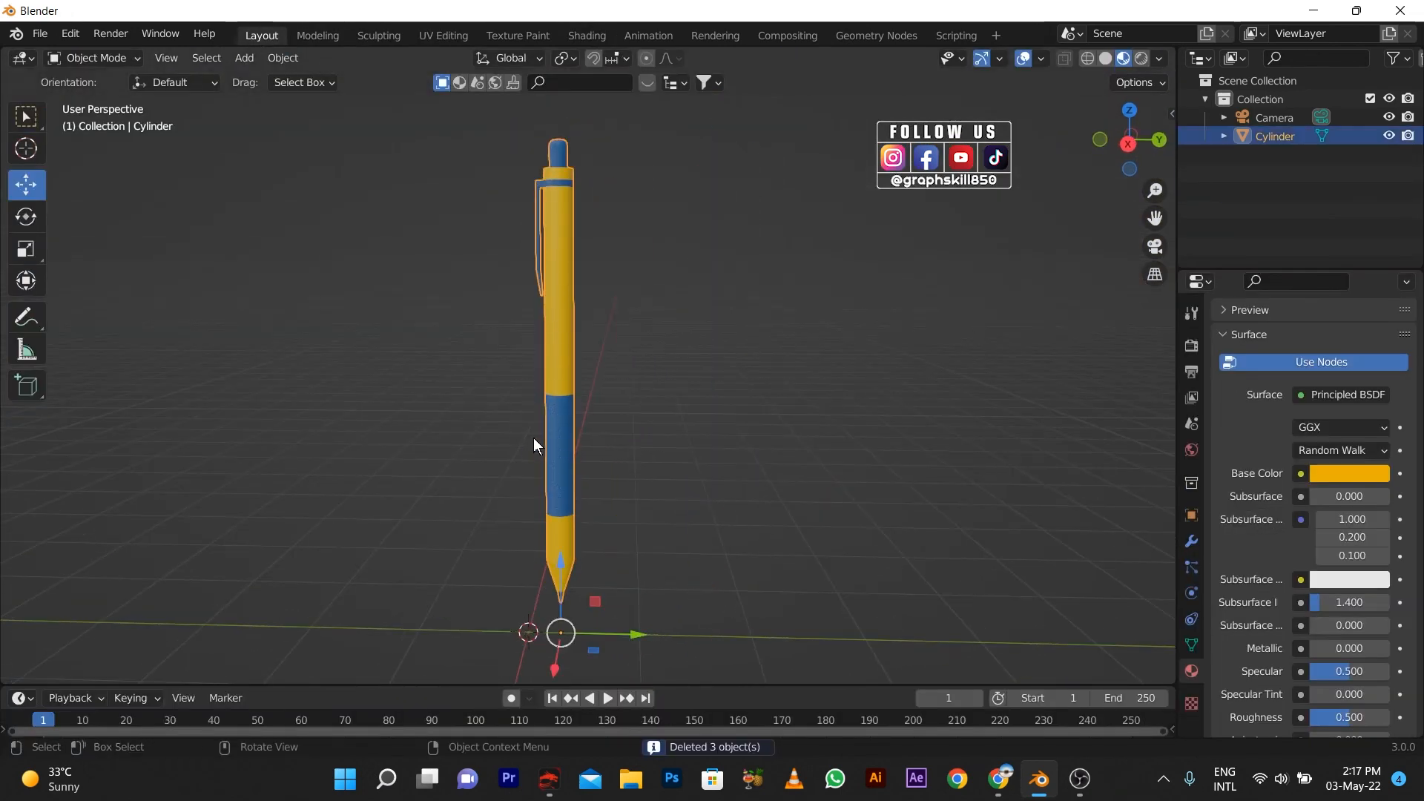
{"action": "key", "text": "ctrl+c"}
{"action": "key", "text": "ctrl+v"}
{"action": "key", "text": "g"}
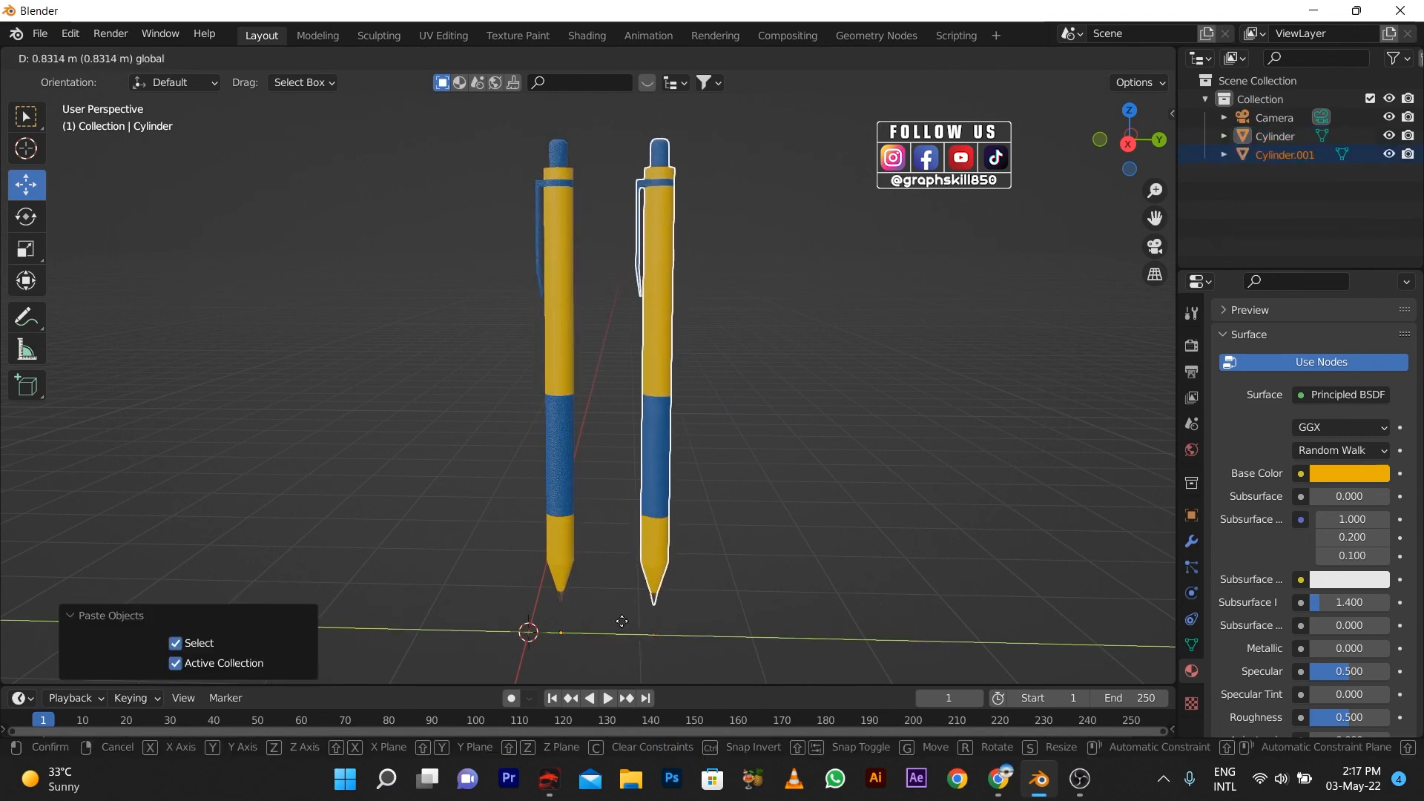
{"action": "left_click", "coordinate": [550, 613]}
Step: Paste two more copies of the pen and space them along the Y axis to make a row of four
{"action": "key", "text": "ctrl+v"}
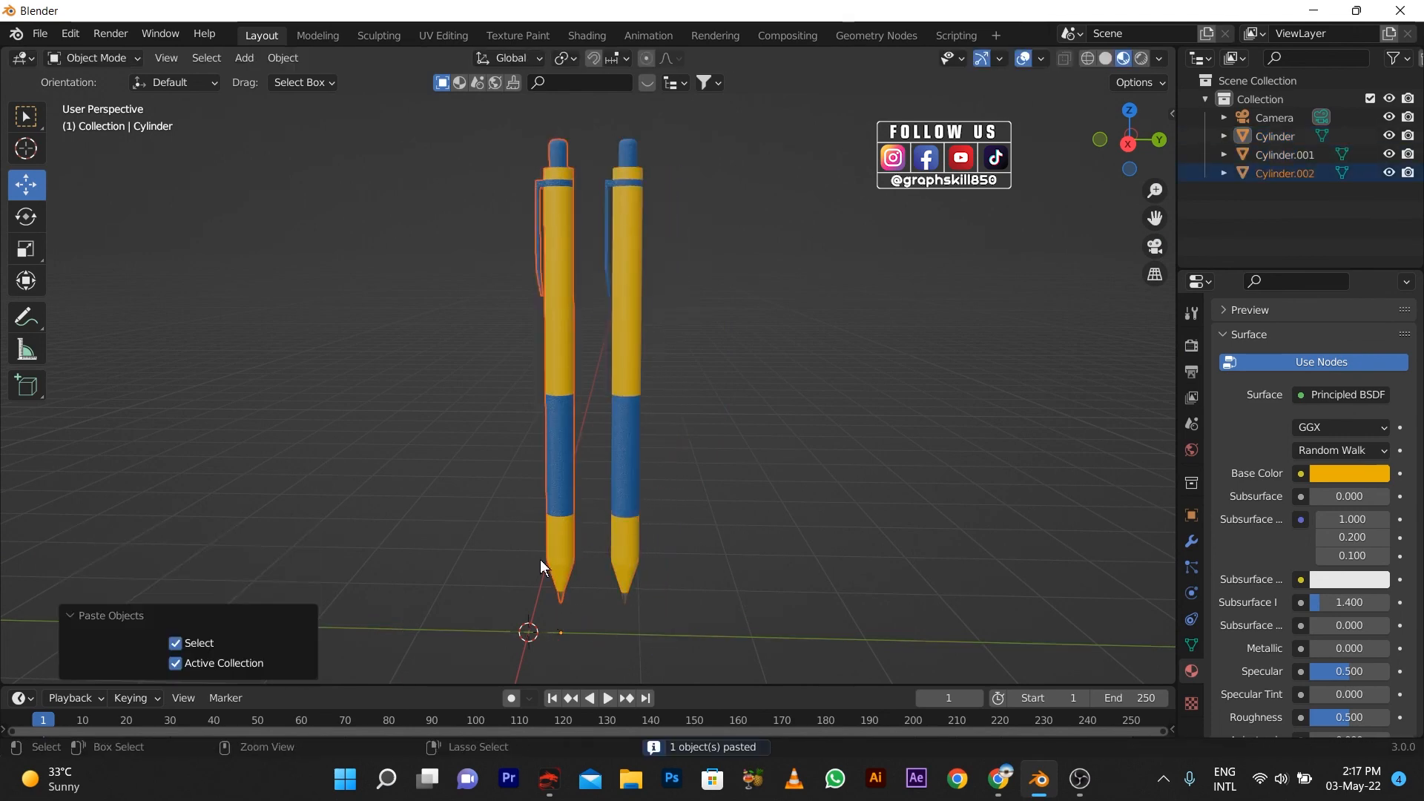
{"action": "key", "text": "g"}
{"action": "left_click", "coordinate": [719, 636]}
{"action": "key", "text": "ctrl+v"}
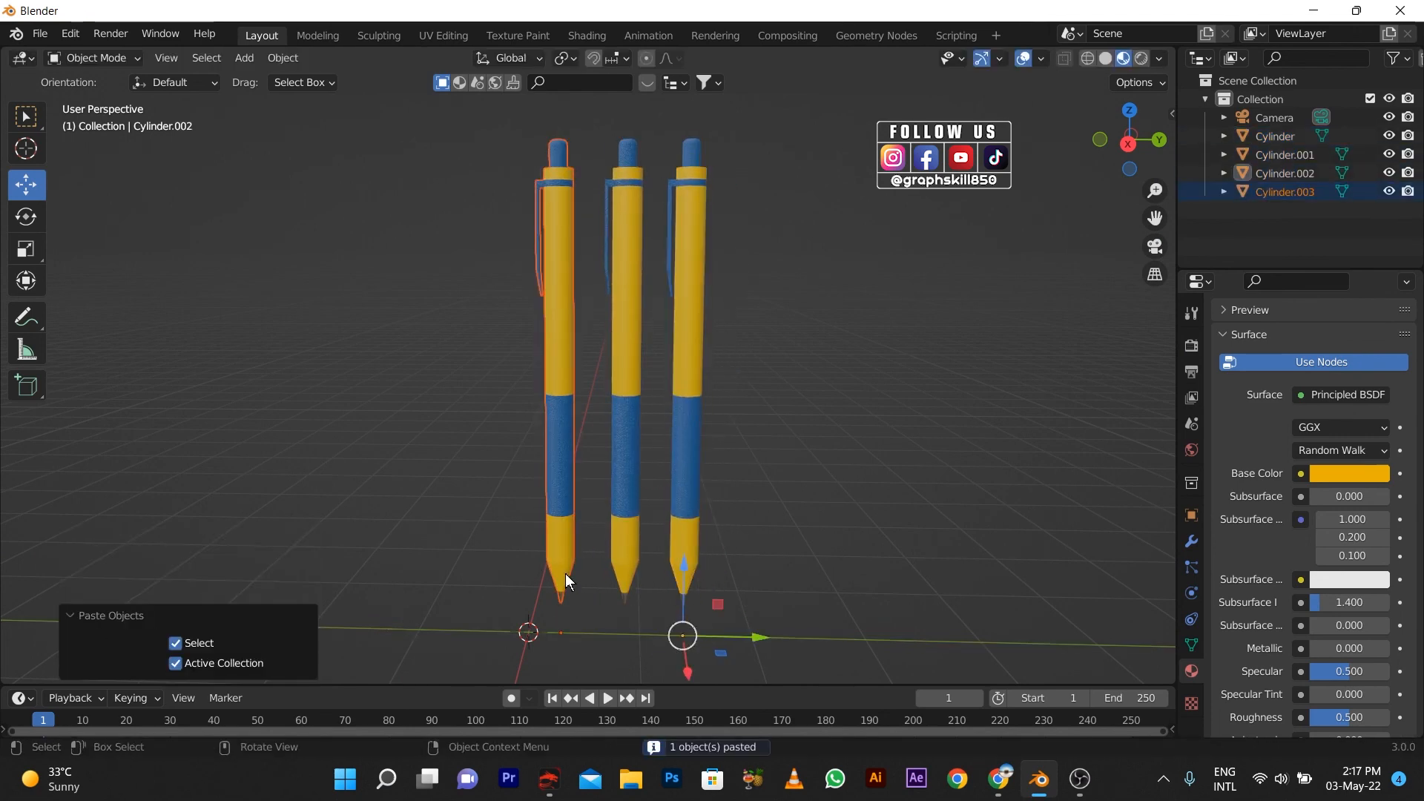
{"action": "left_click_drag", "start_coordinate": [644, 633], "coordinate": [771, 596]}
Step: Select the second pen in the row
{"action": "middle_click_drag", "start_coordinate": [771, 596], "coordinate": [430, 568]}
{"action": "scroll", "coordinate": [475, 556], "scroll_direction": "up", "scroll_amount": 4}
{"action": "middle_click_drag", "start_coordinate": [564, 527], "coordinate": [549, 575]}
{"action": "left_click", "coordinate": [709, 475]}
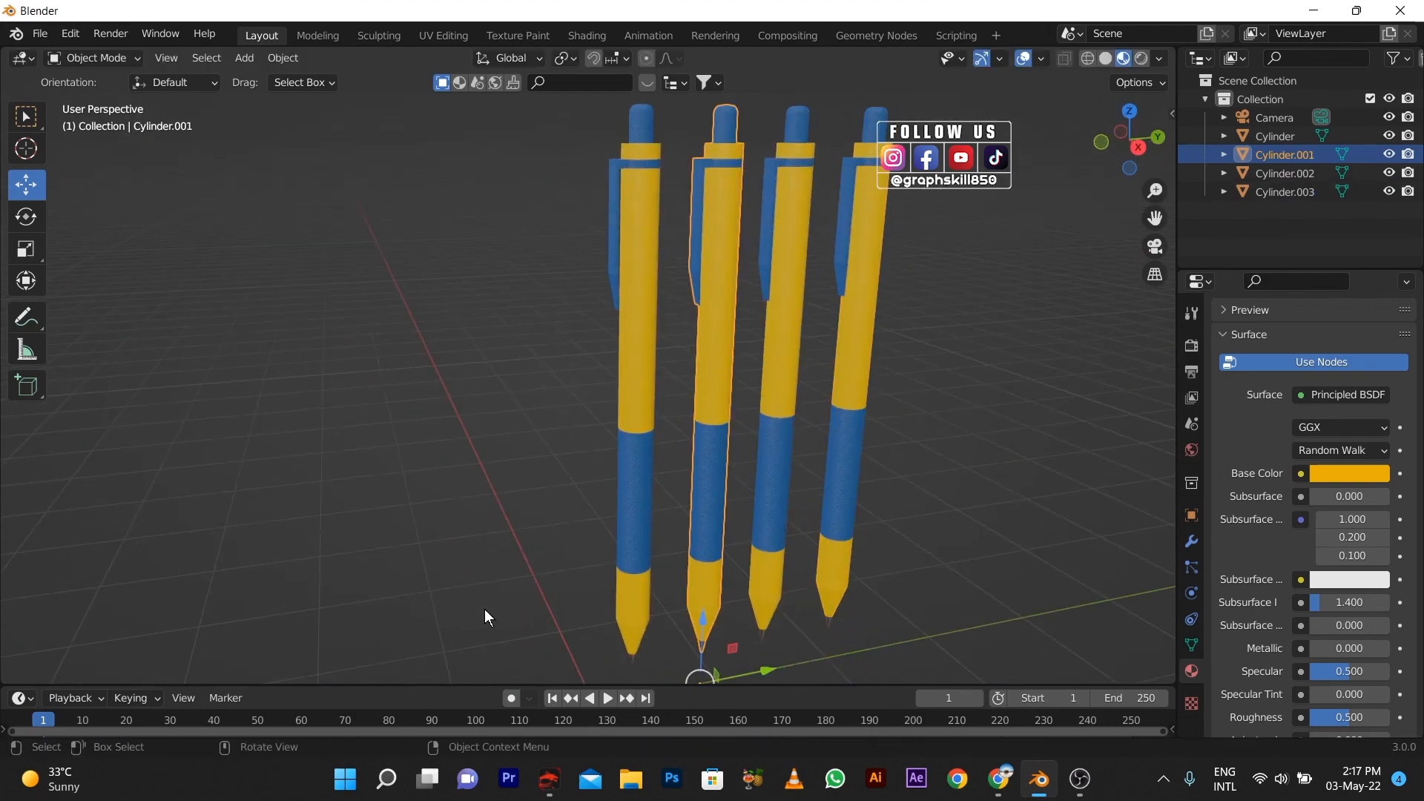